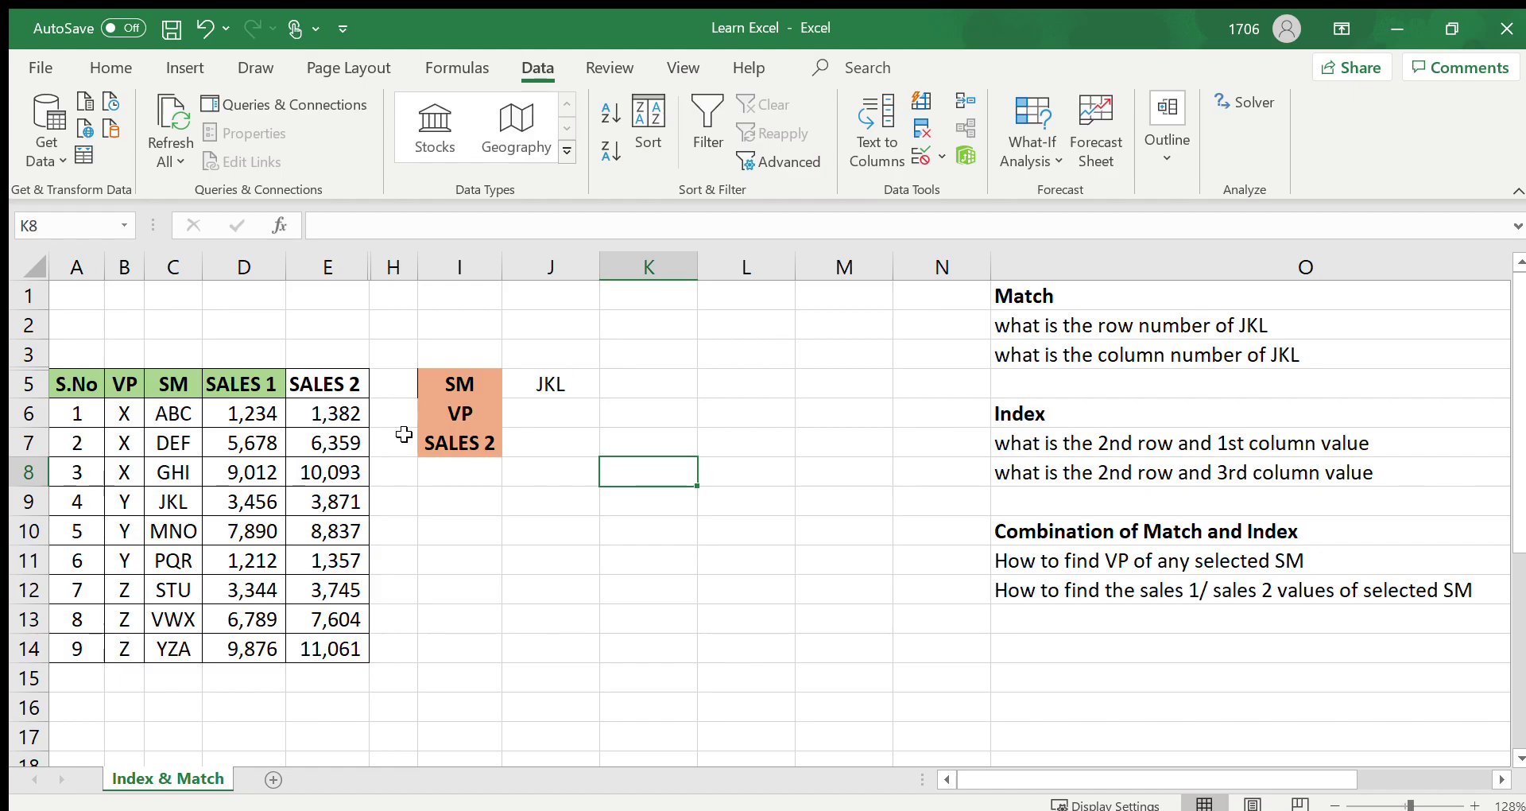
# Step: Apply green fill to the whole table header row A5:E5, including the SALES 2 heading
pyautogui.moveTo(87, 388); pyautogui.dragTo(322, 387)
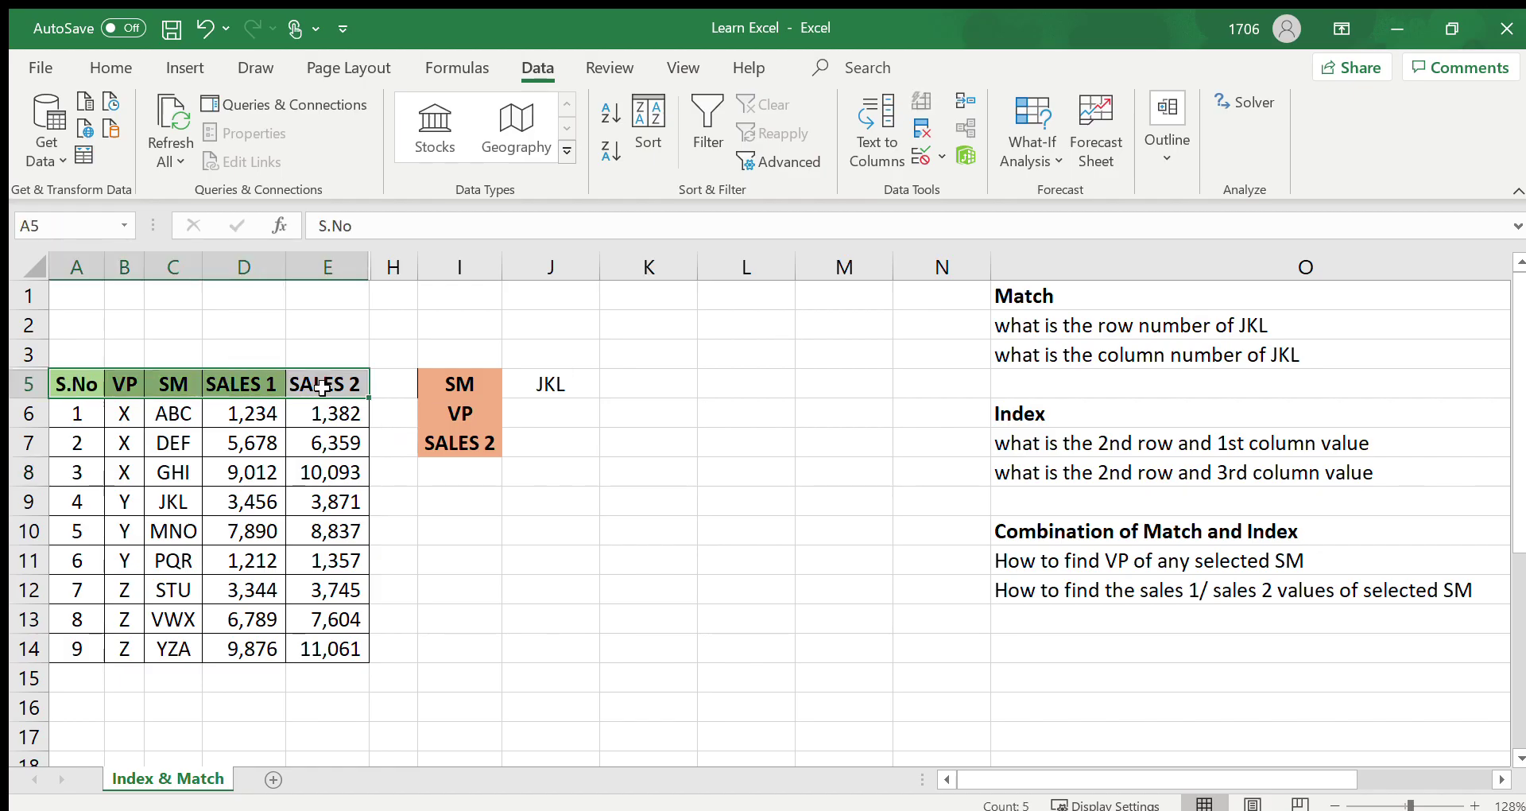
pyautogui.click(93, 66)
pyautogui.click(286, 150)
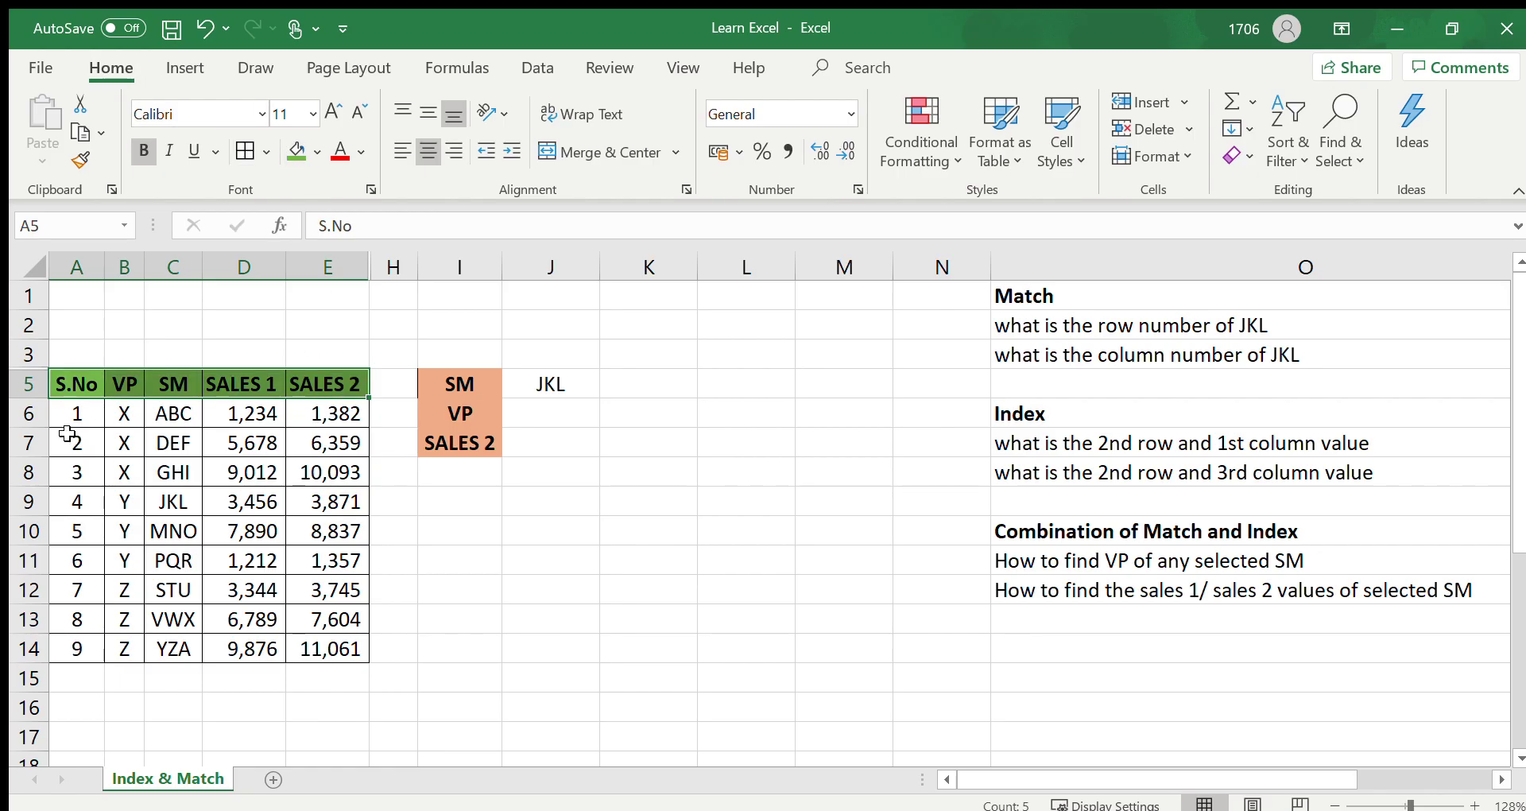
# Step: Review the table's S.No, VP, SM, SALES 1 and SALES 2 columns and the SM lookup label beside the table
pyautogui.click(74, 378)
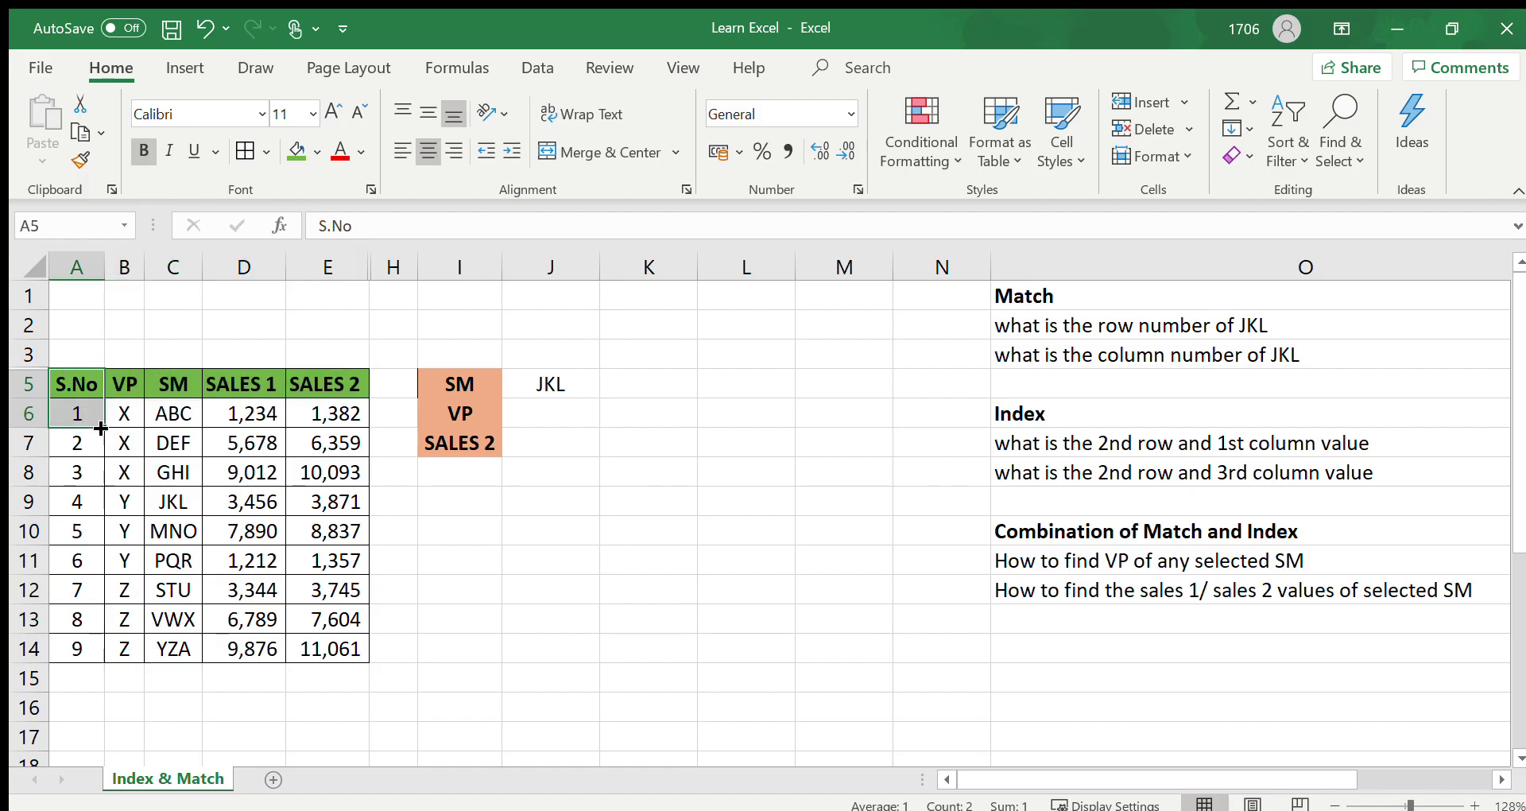
pyautogui.click(117, 383)
pyautogui.moveTo(117, 383)
pyautogui.mouseDown()
pyautogui.moveTo(124, 414)
pyautogui.moveTo(242, 414)
pyautogui.mouseUp()
pyautogui.click(241, 395)
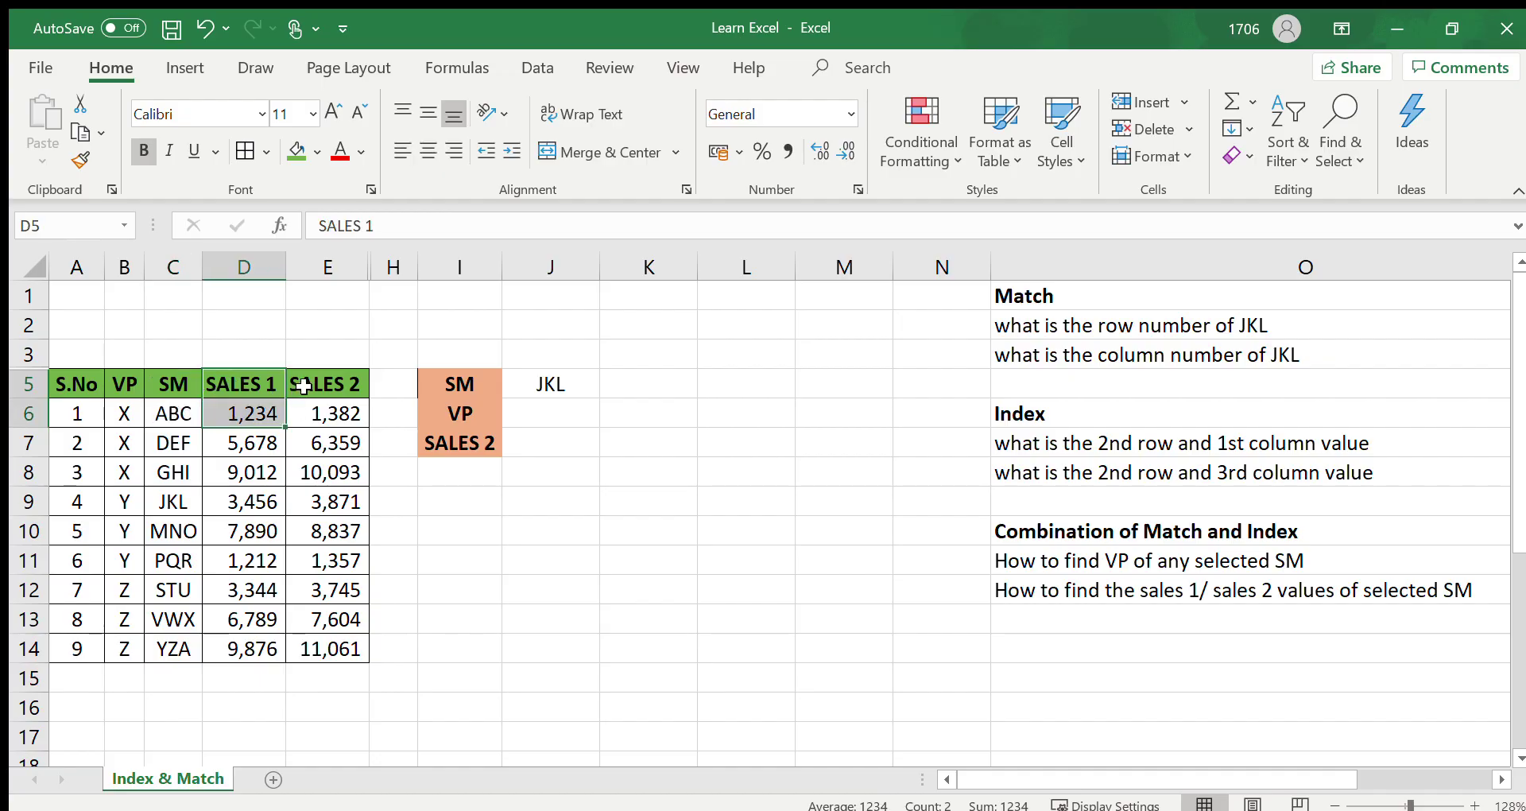
pyautogui.moveTo(316, 383); pyautogui.dragTo(307, 409)
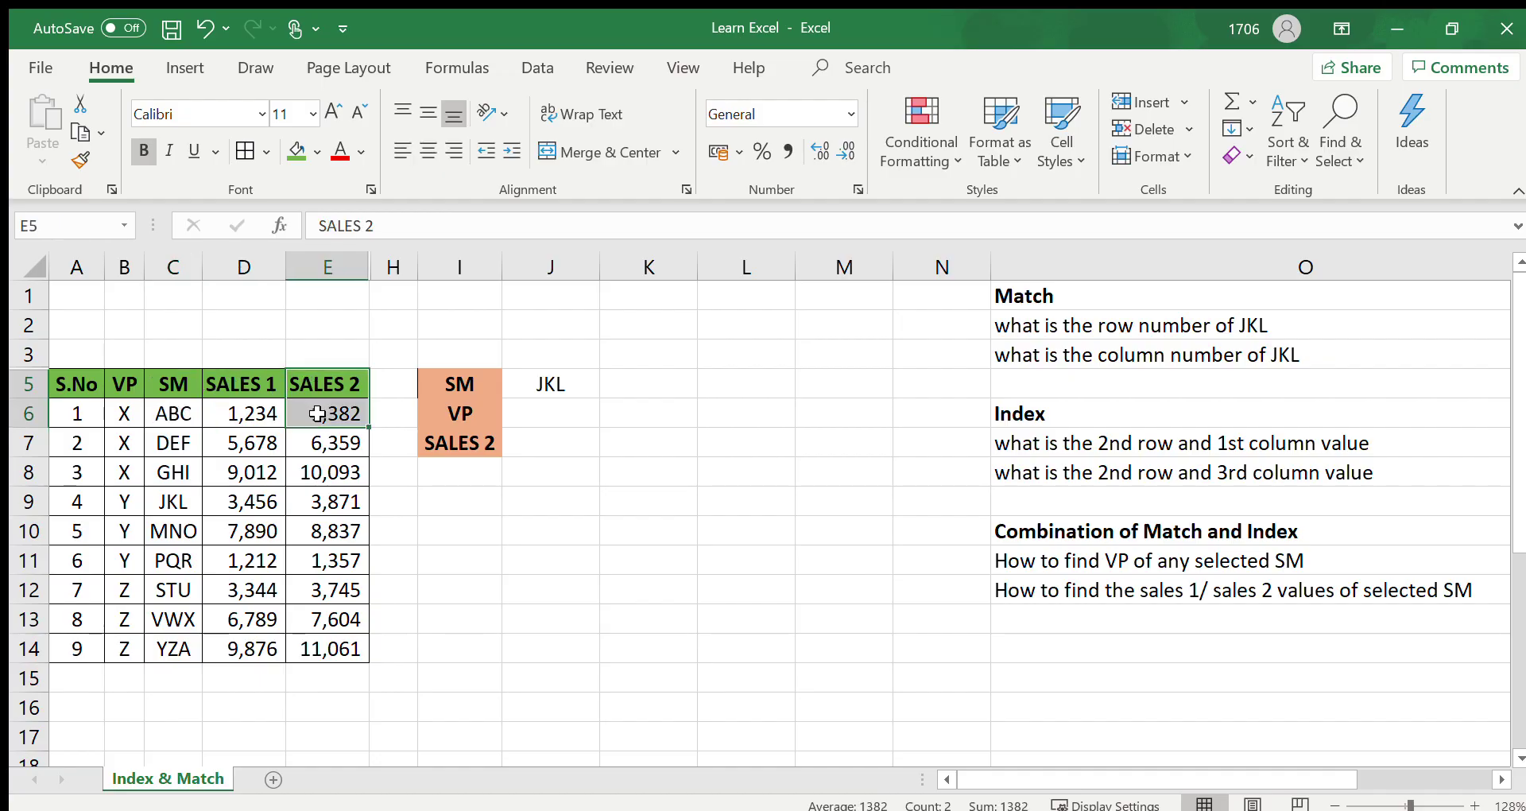
pyautogui.click(340, 382)
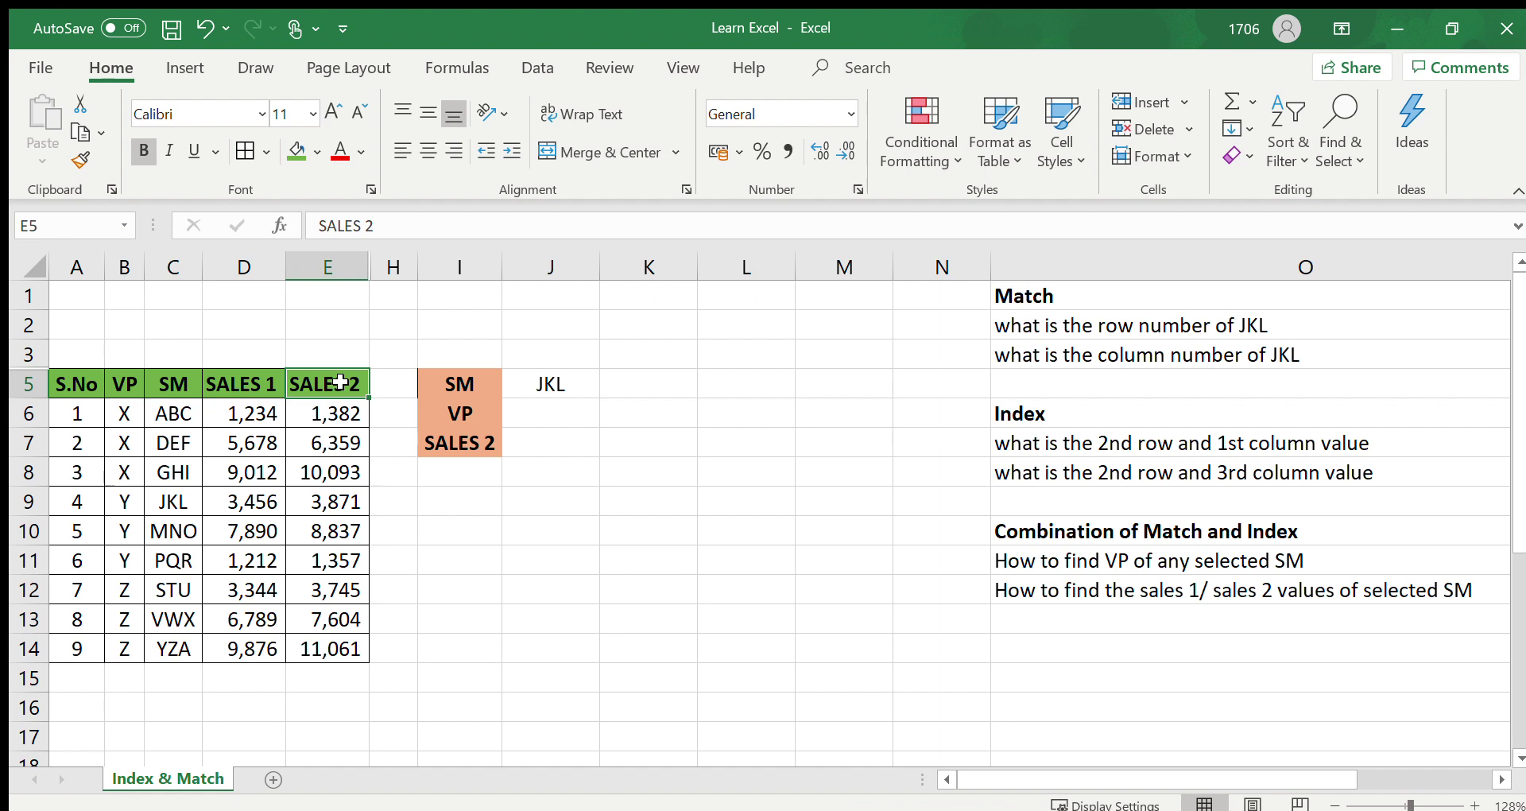
pyautogui.click(463, 384)
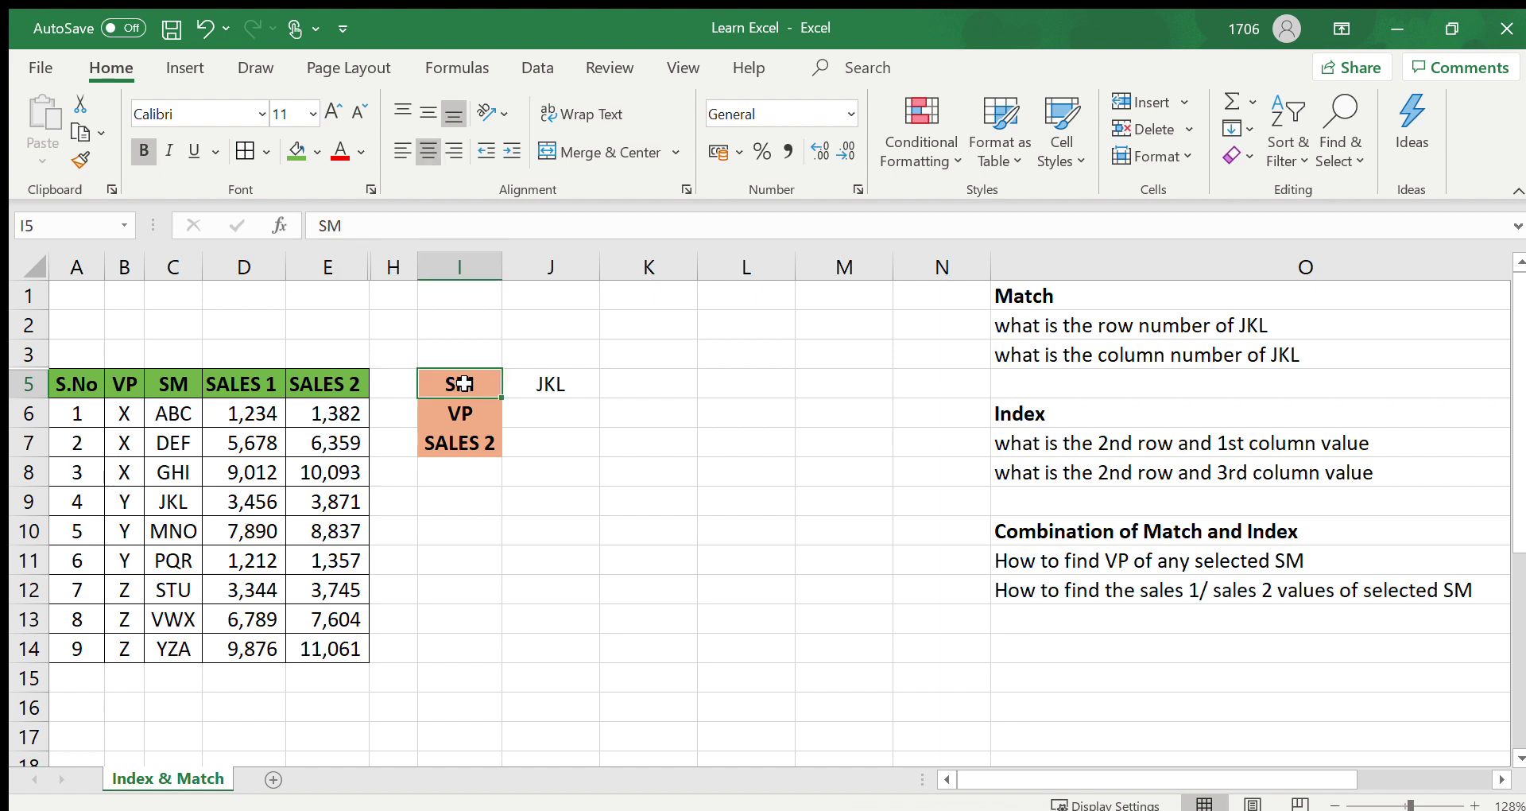
# Step: Set the data validation source for the SM selection cell J5 to the names in C6:C14
pyautogui.click(549, 385)
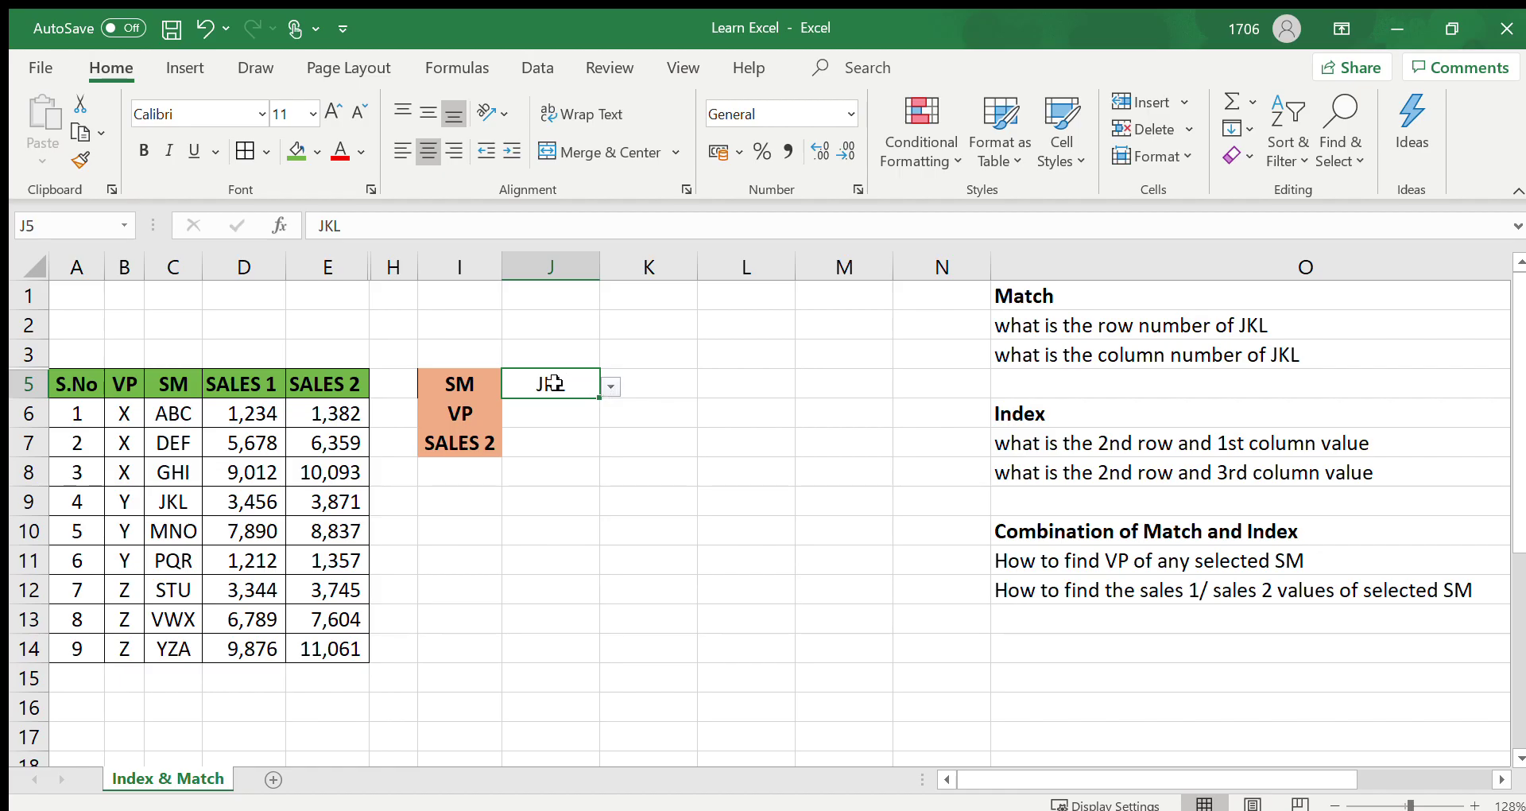
pyautogui.click(537, 68)
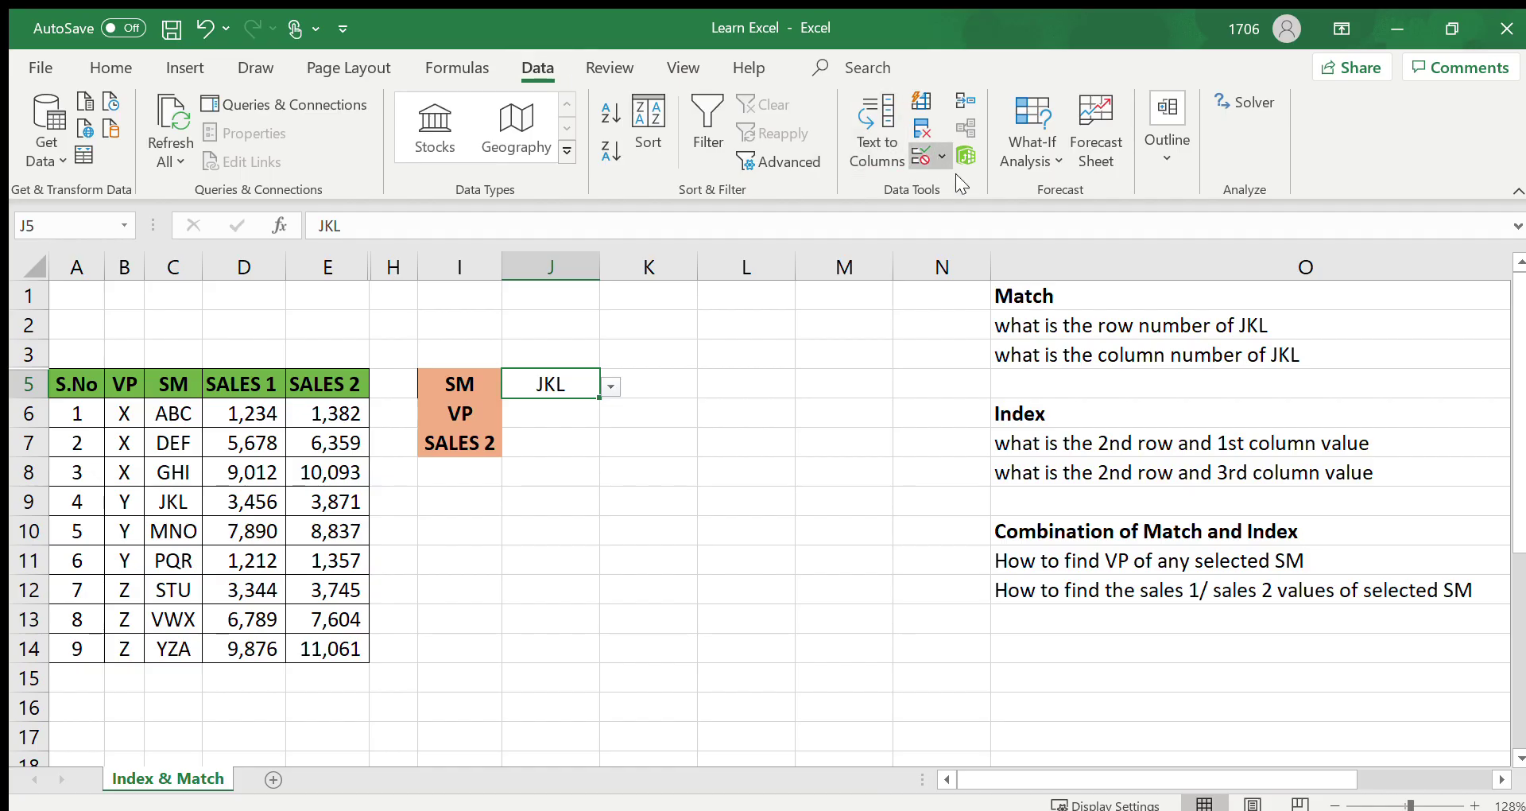
pyautogui.click(976, 188)
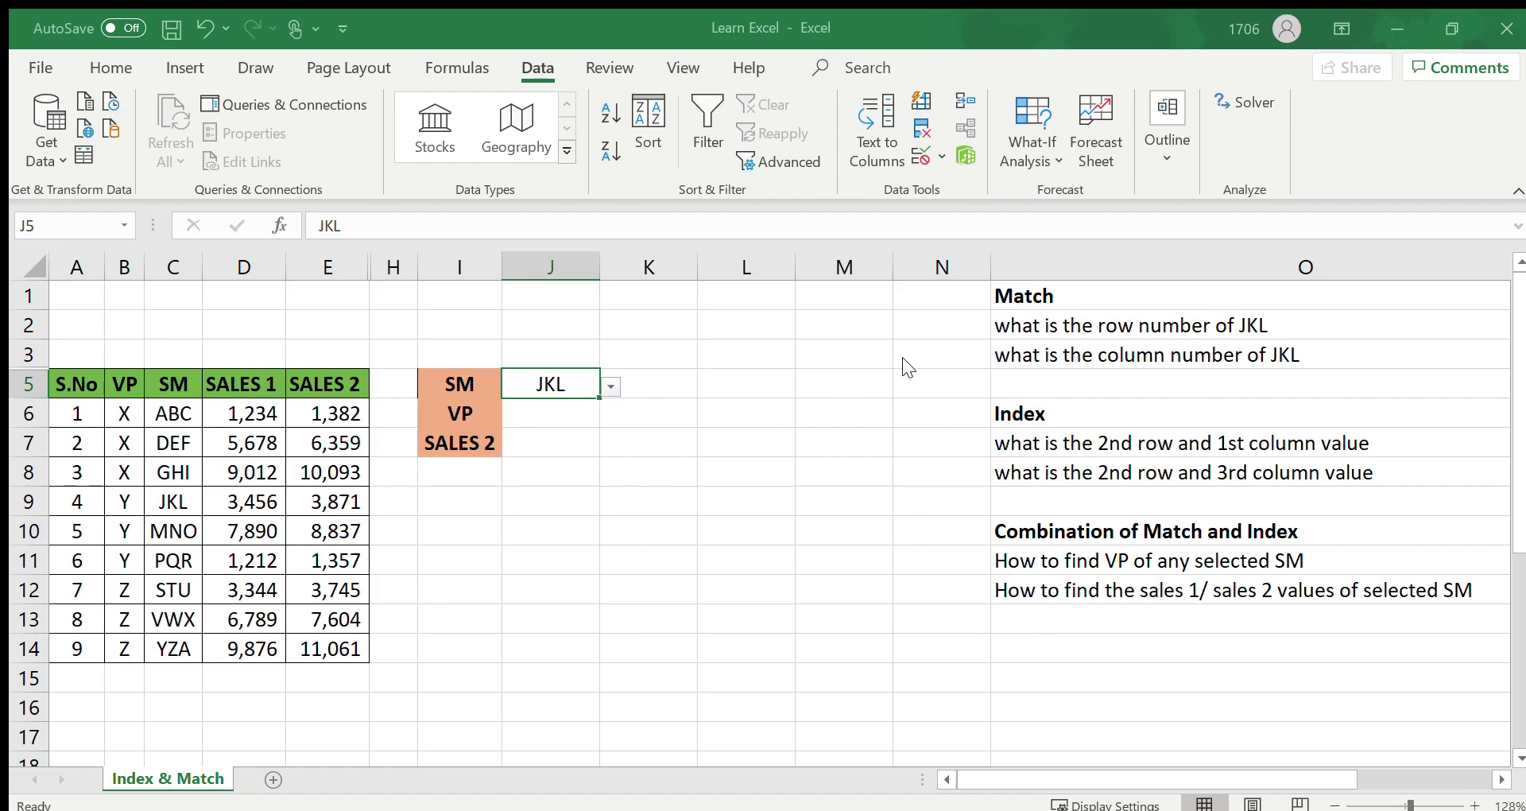
pyautogui.click(1064, 468)
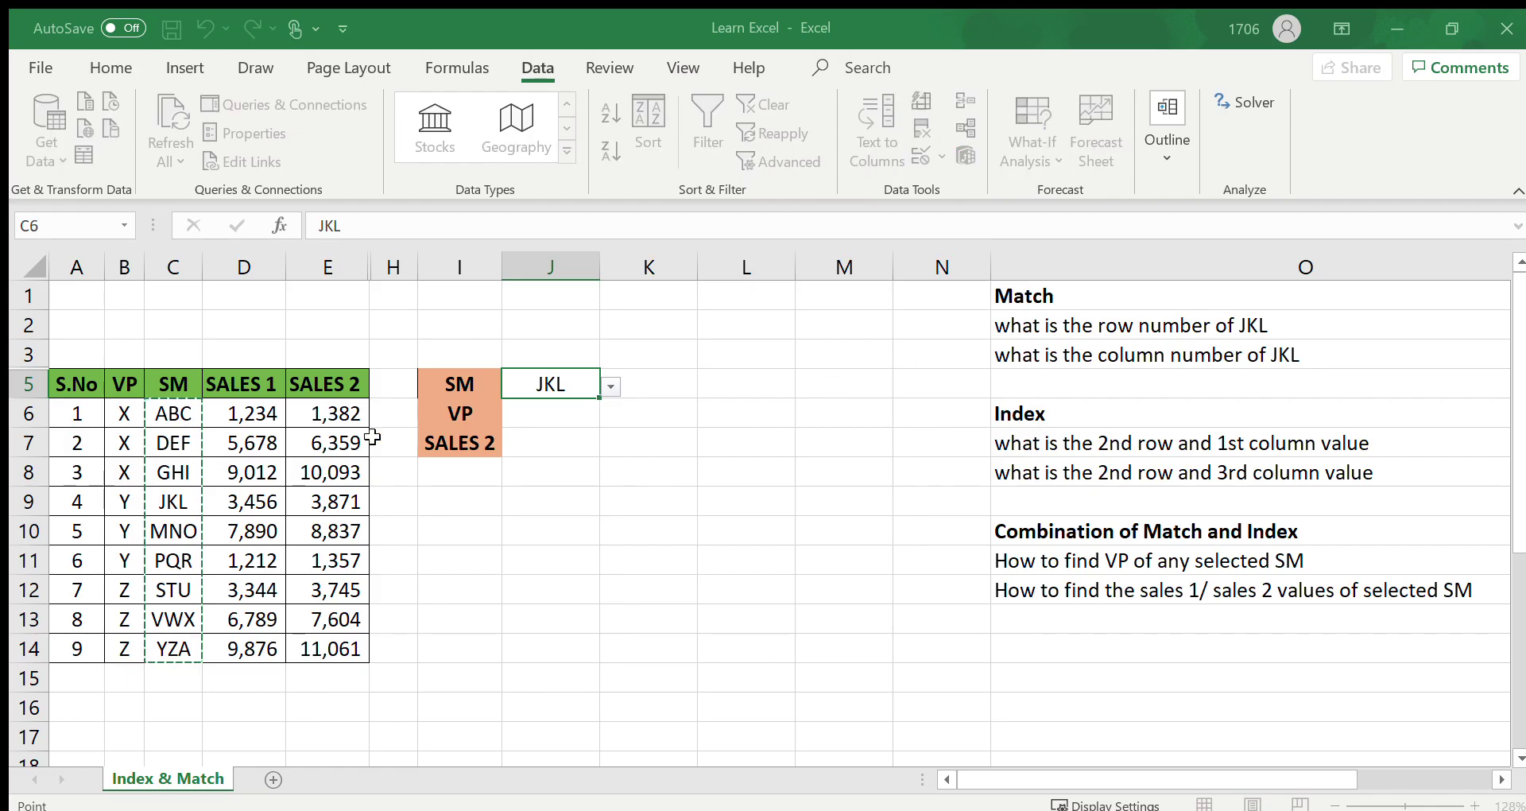
pyautogui.moveTo(174, 414); pyautogui.dragTo(173, 643)
pyautogui.press('Return')
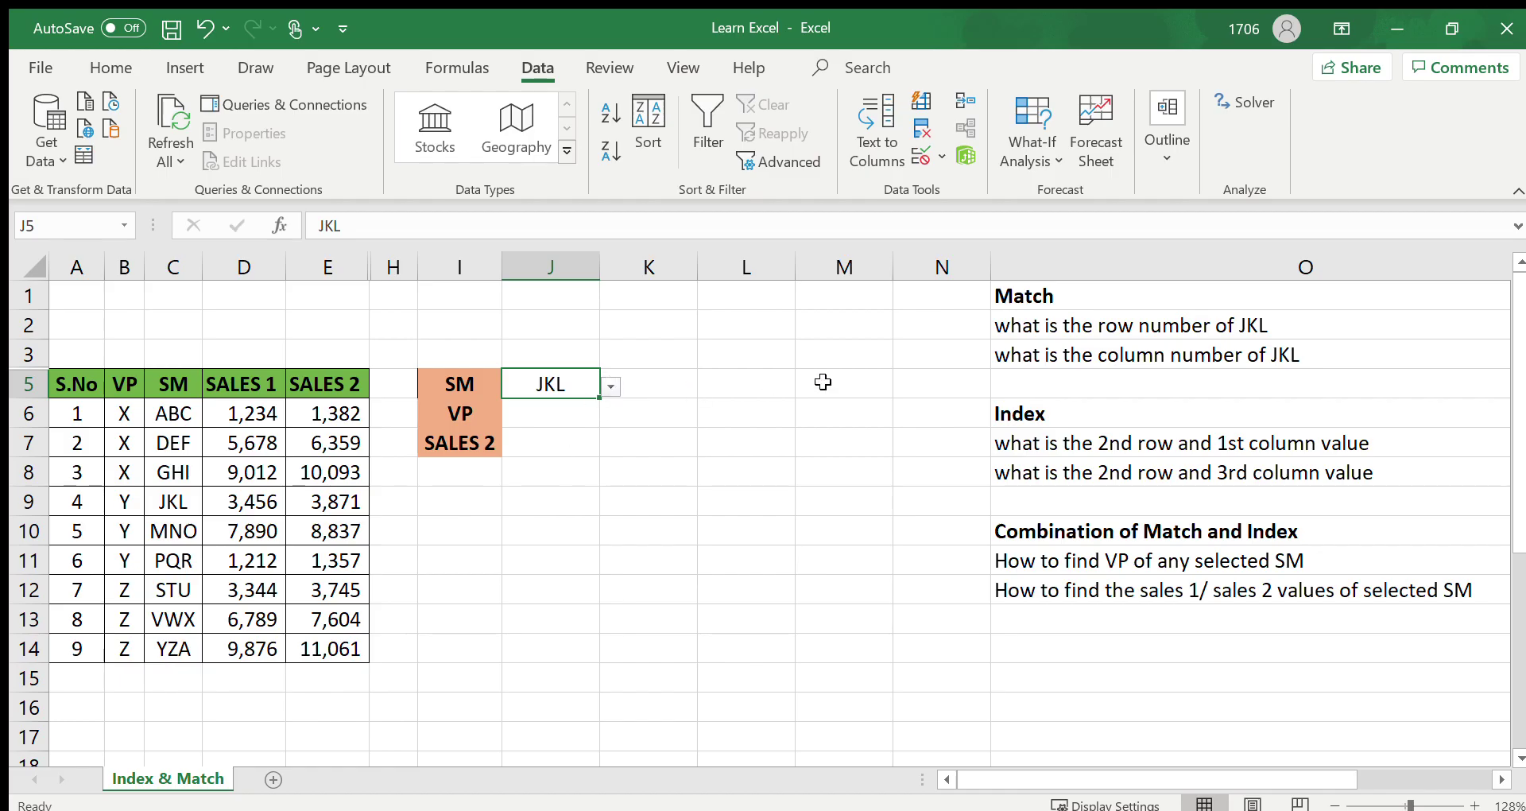
pyautogui.click(956, 328)
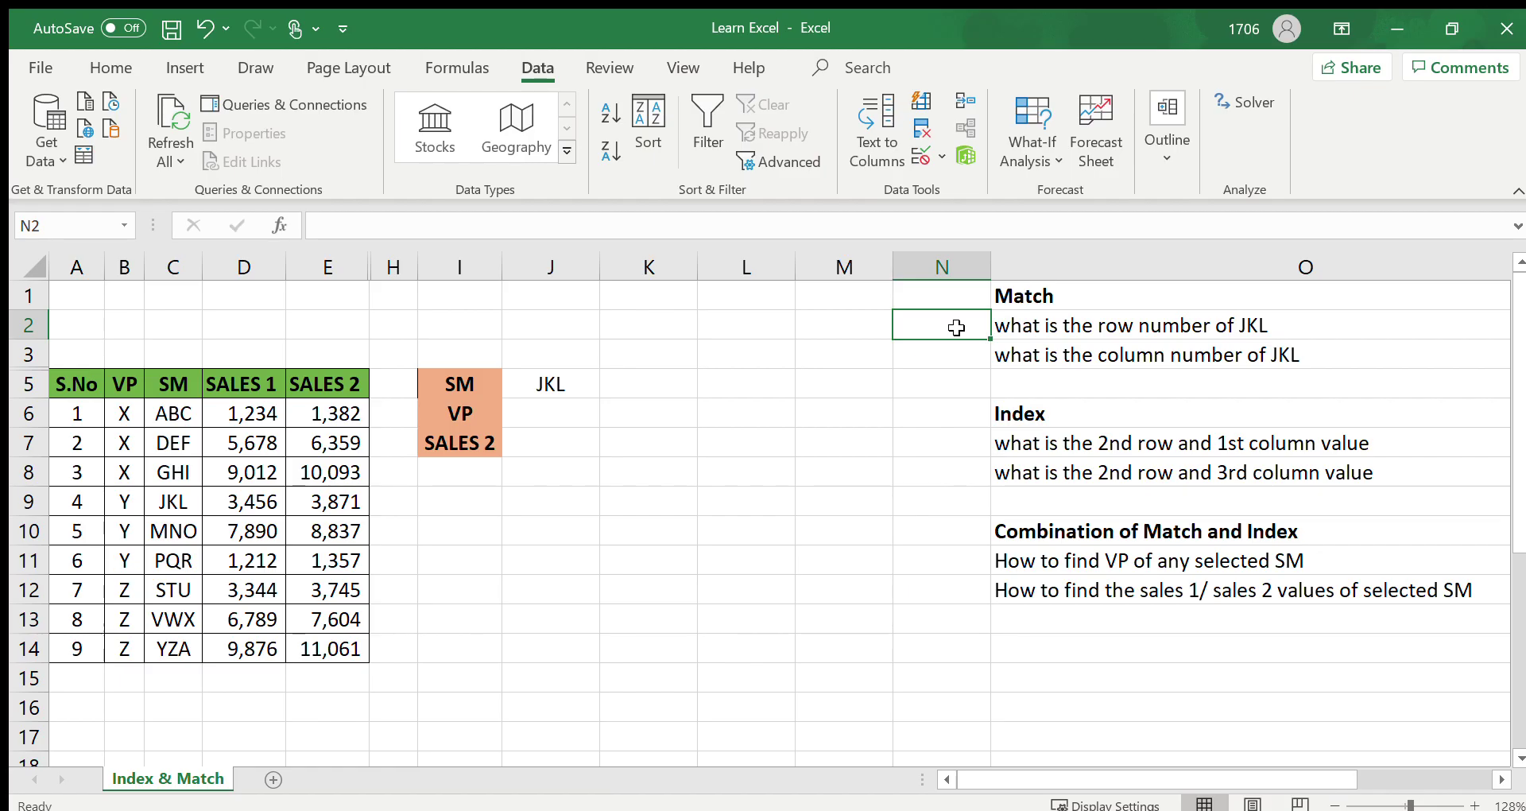
pyautogui.press('Right')
pyautogui.press('Left')
pyautogui.press('Left')
pyautogui.press('Left')
pyautogui.press('Left')
pyautogui.press('Left')
pyautogui.press('Left')
pyautogui.press('Left')
pyautogui.press('Left')
pyautogui.press('Left')
pyautogui.press('Left')
pyautogui.press('Left')
pyautogui.press('Left')
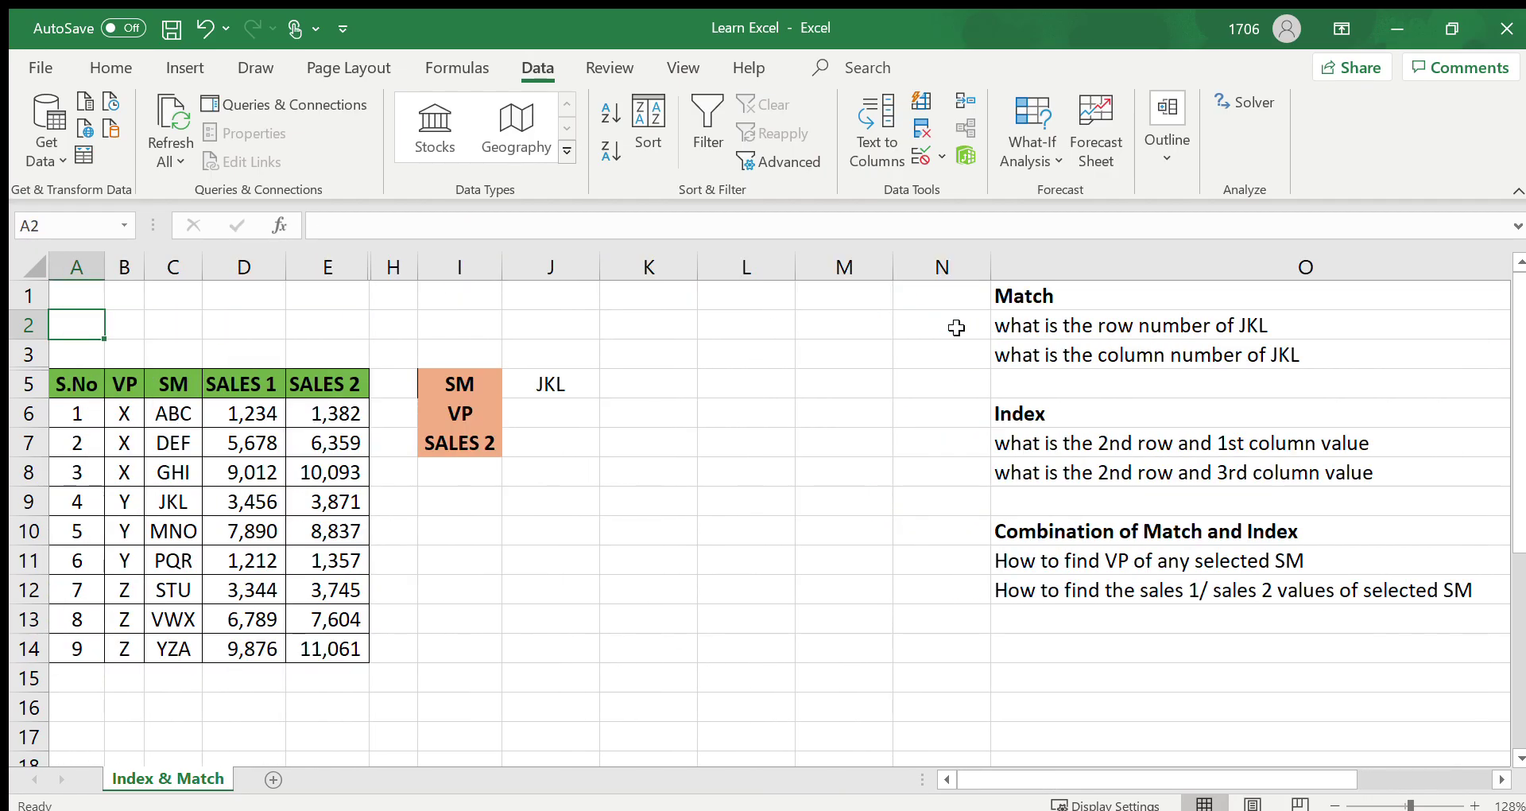
pyautogui.click(956, 327)
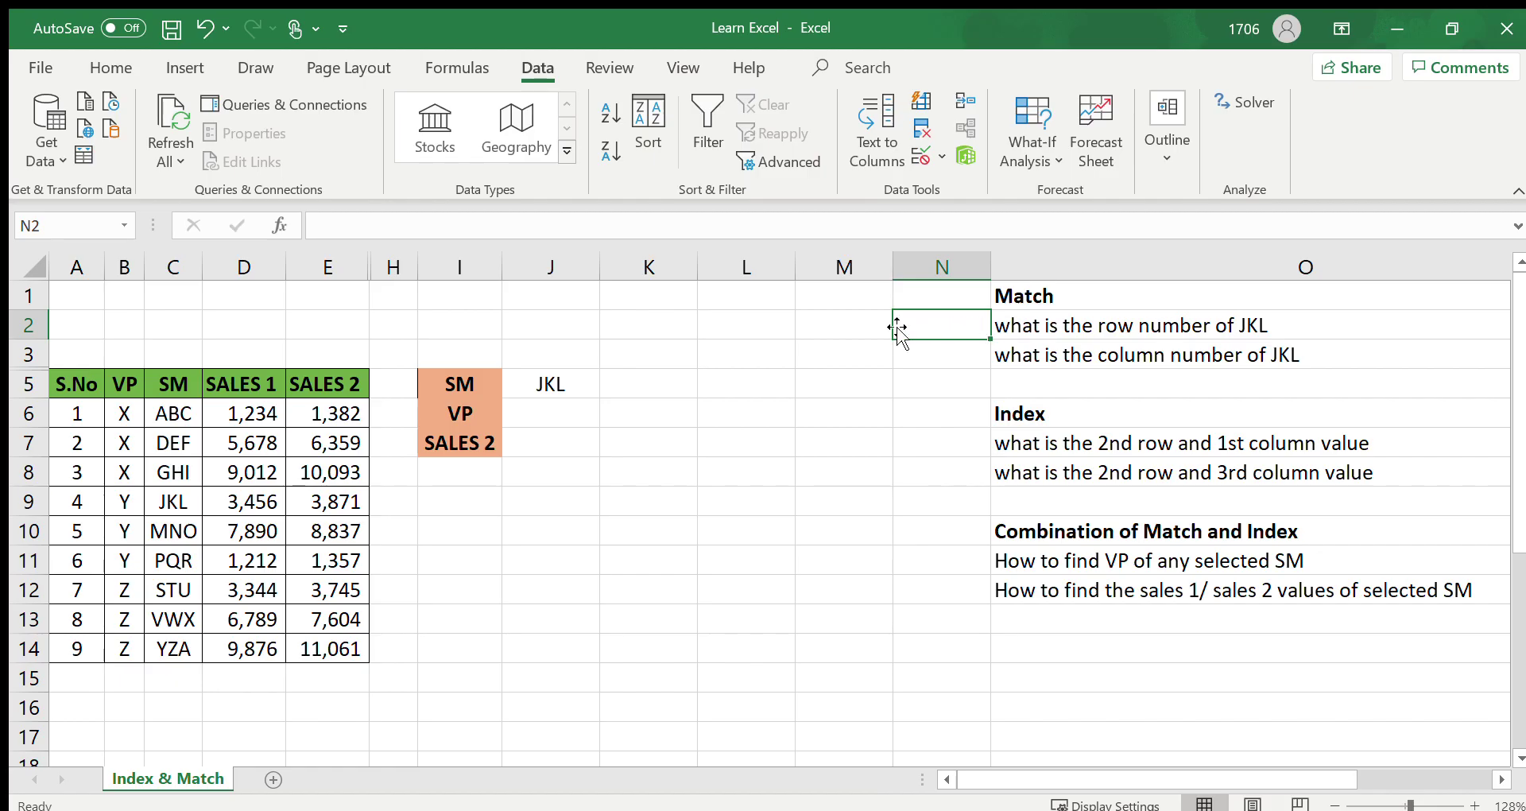
# Step: Enter =MATCH(J5,C6:C14,0) in L2 to find the row position of the selected SM
pyautogui.click(761, 327)
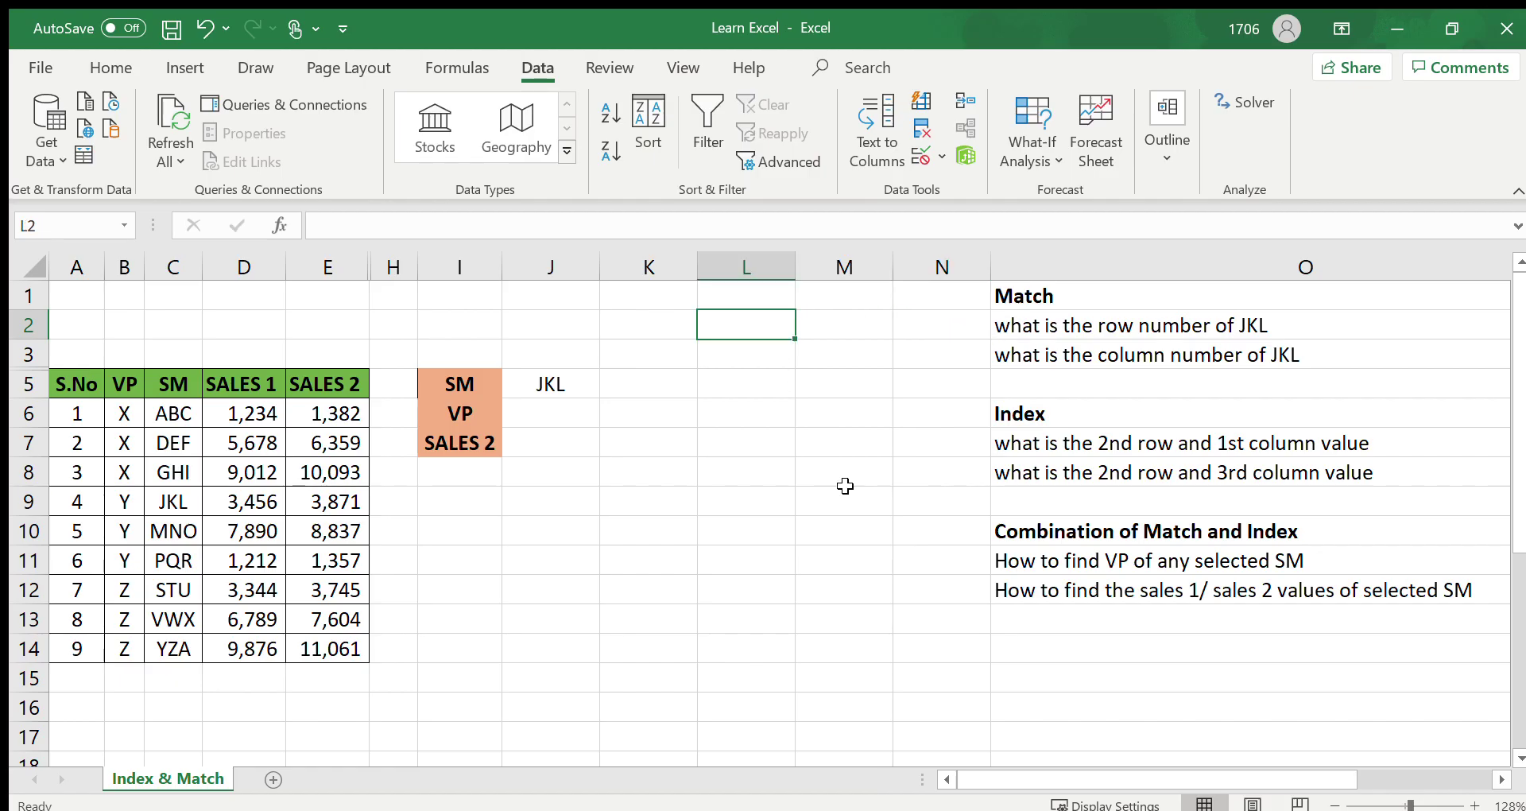
pyautogui.write('=')
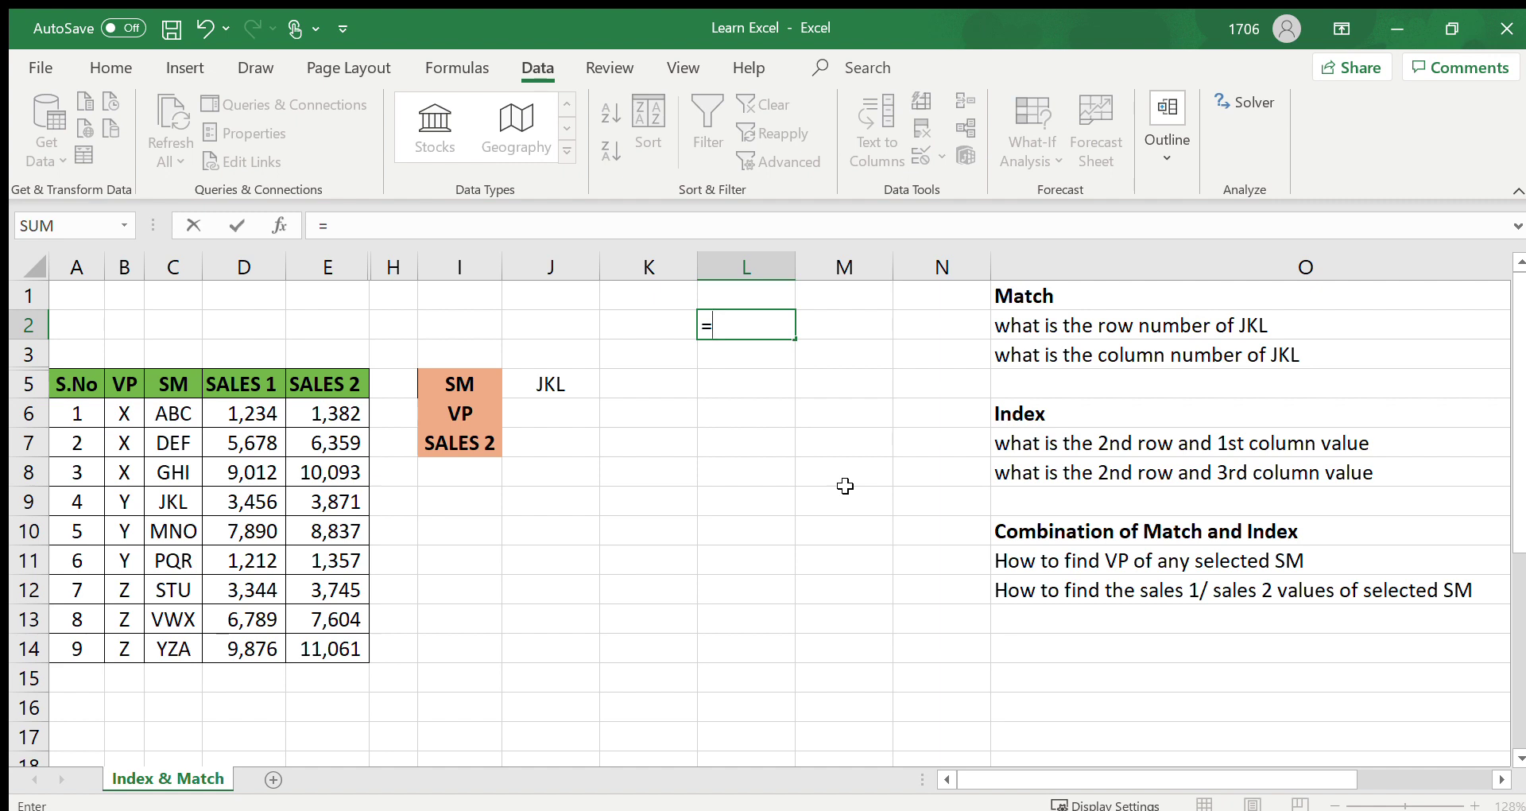
pyautogui.write('match(')
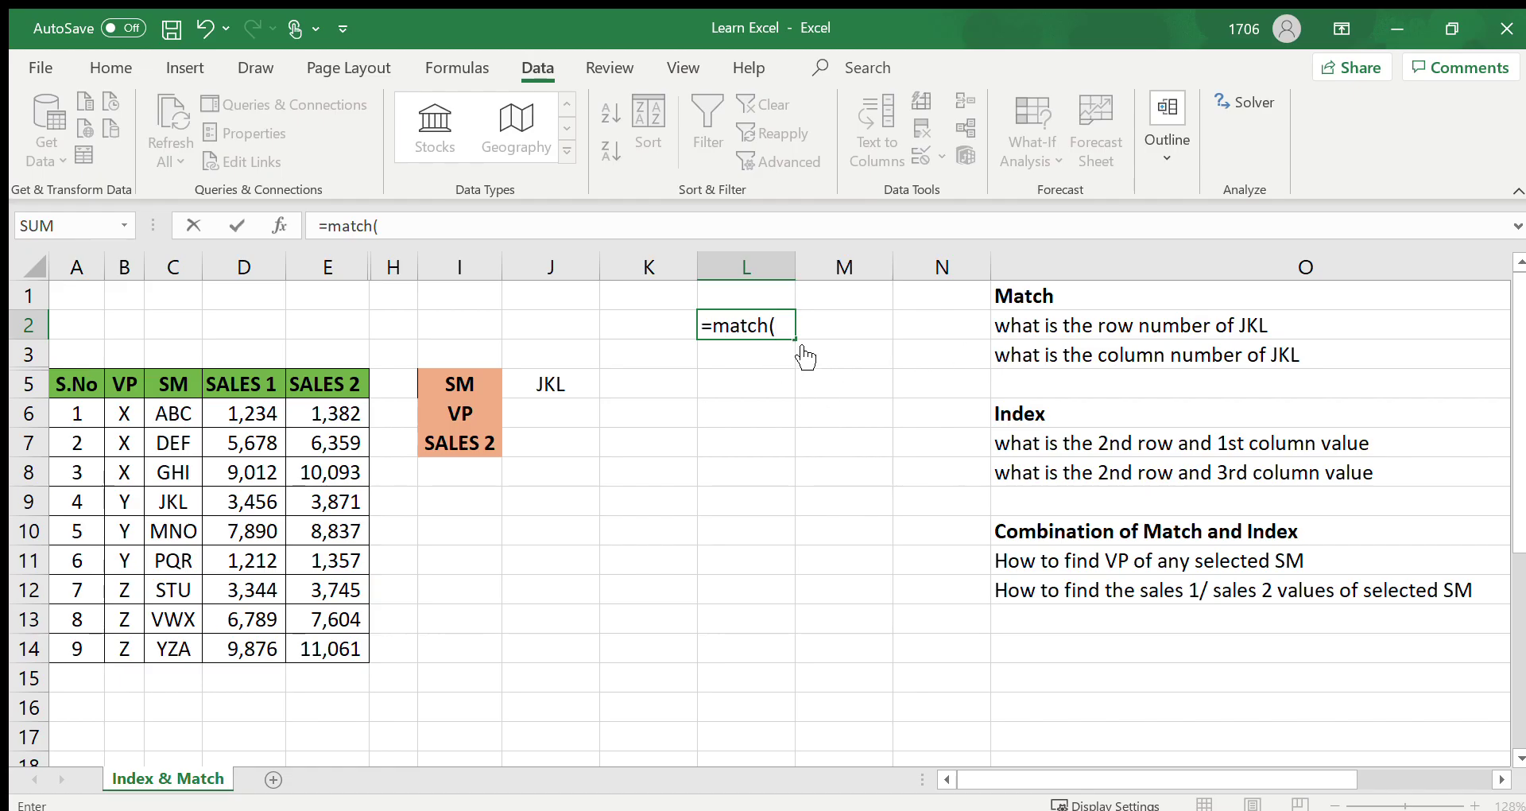
pyautogui.click(556, 386)
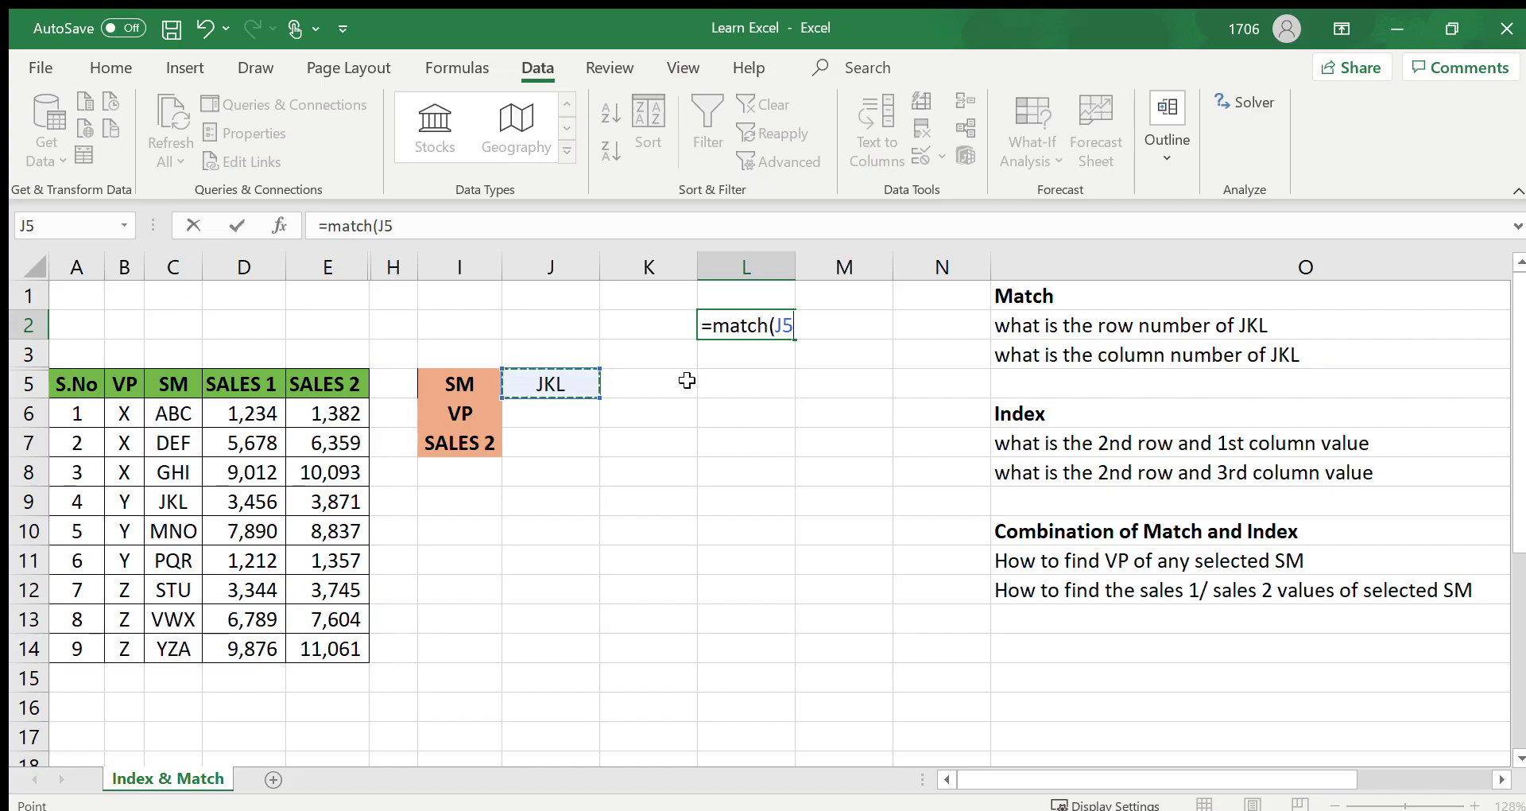
pyautogui.write(',')
pyautogui.moveTo(168, 411); pyautogui.dragTo(173, 640)
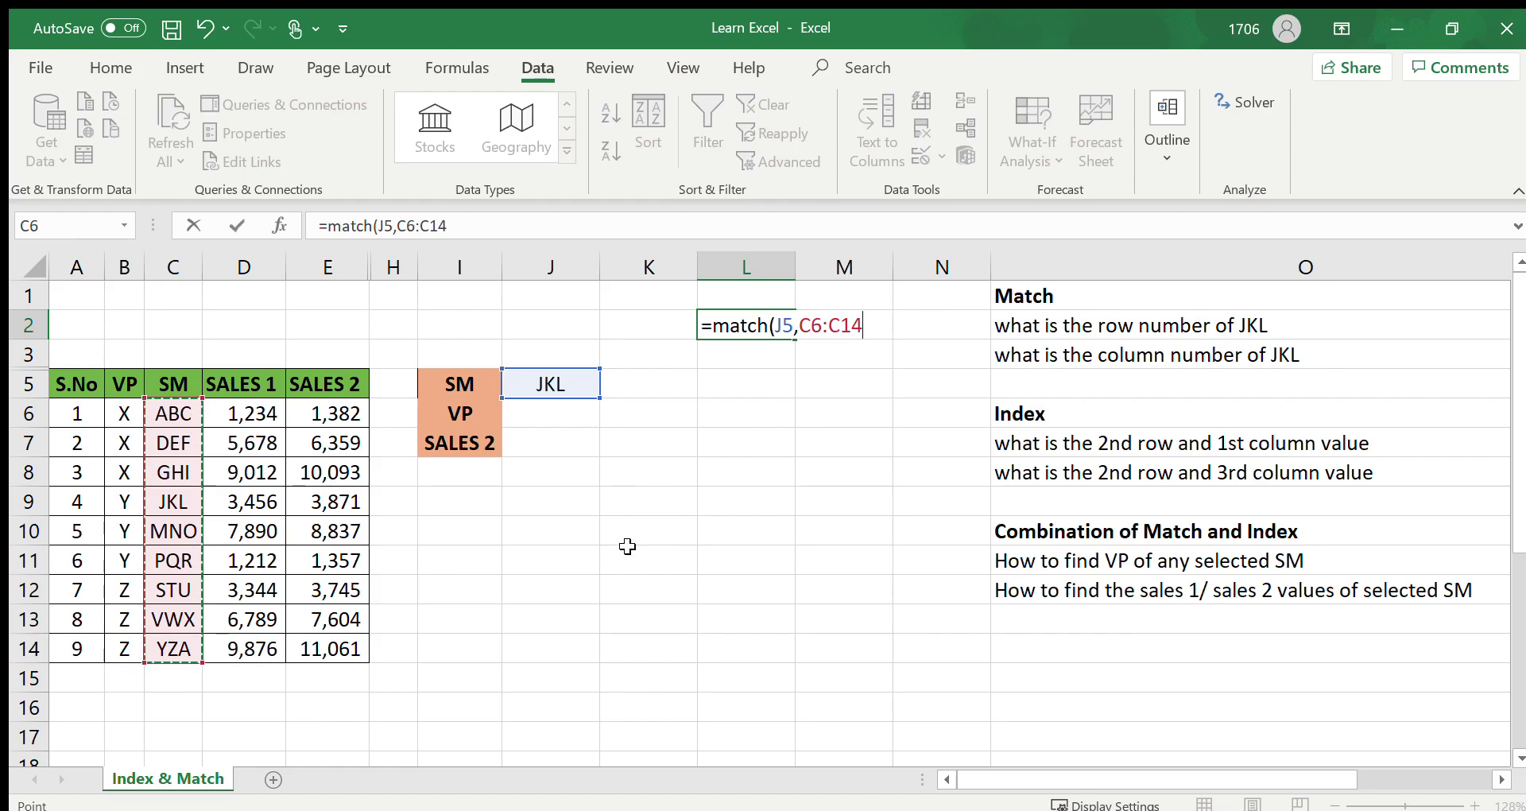
pyautogui.write(',')
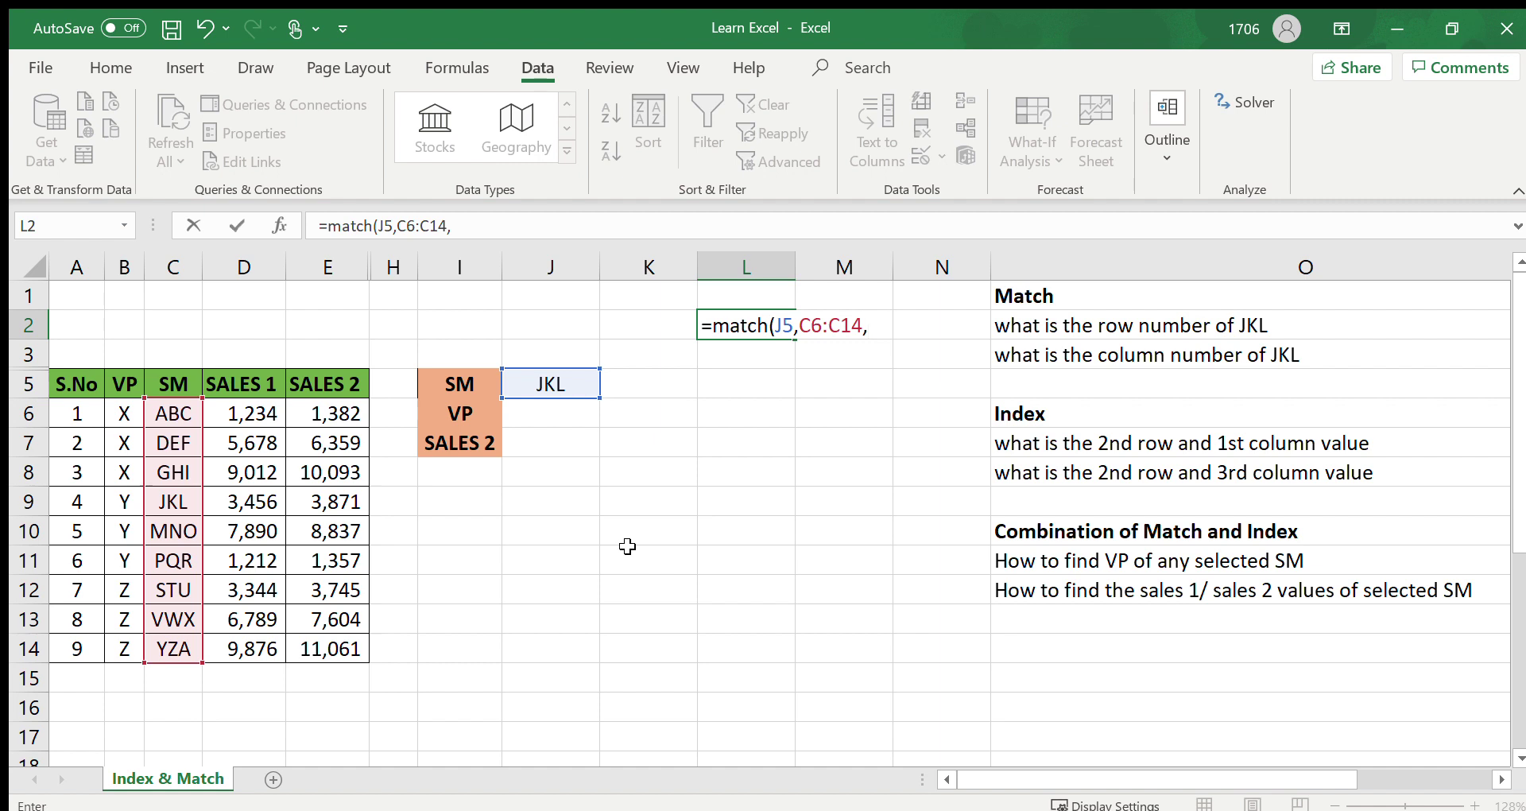
pyautogui.write('0)')
pyautogui.press('Return')
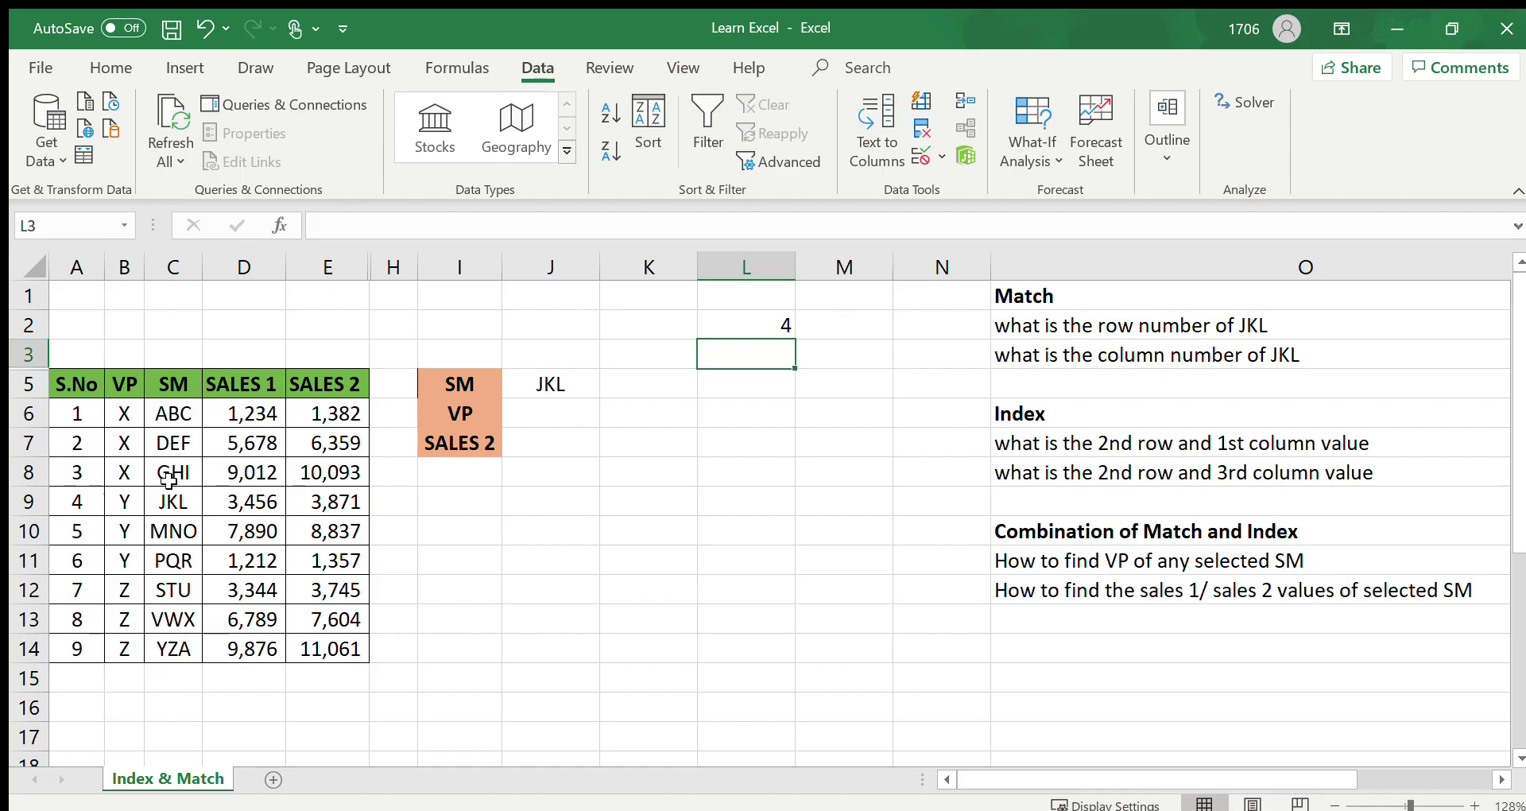
# Step: Enter =MATCH(J5,A9:E9,0) in L3 to find the column position of the selected SM
pyautogui.click(48, 514)
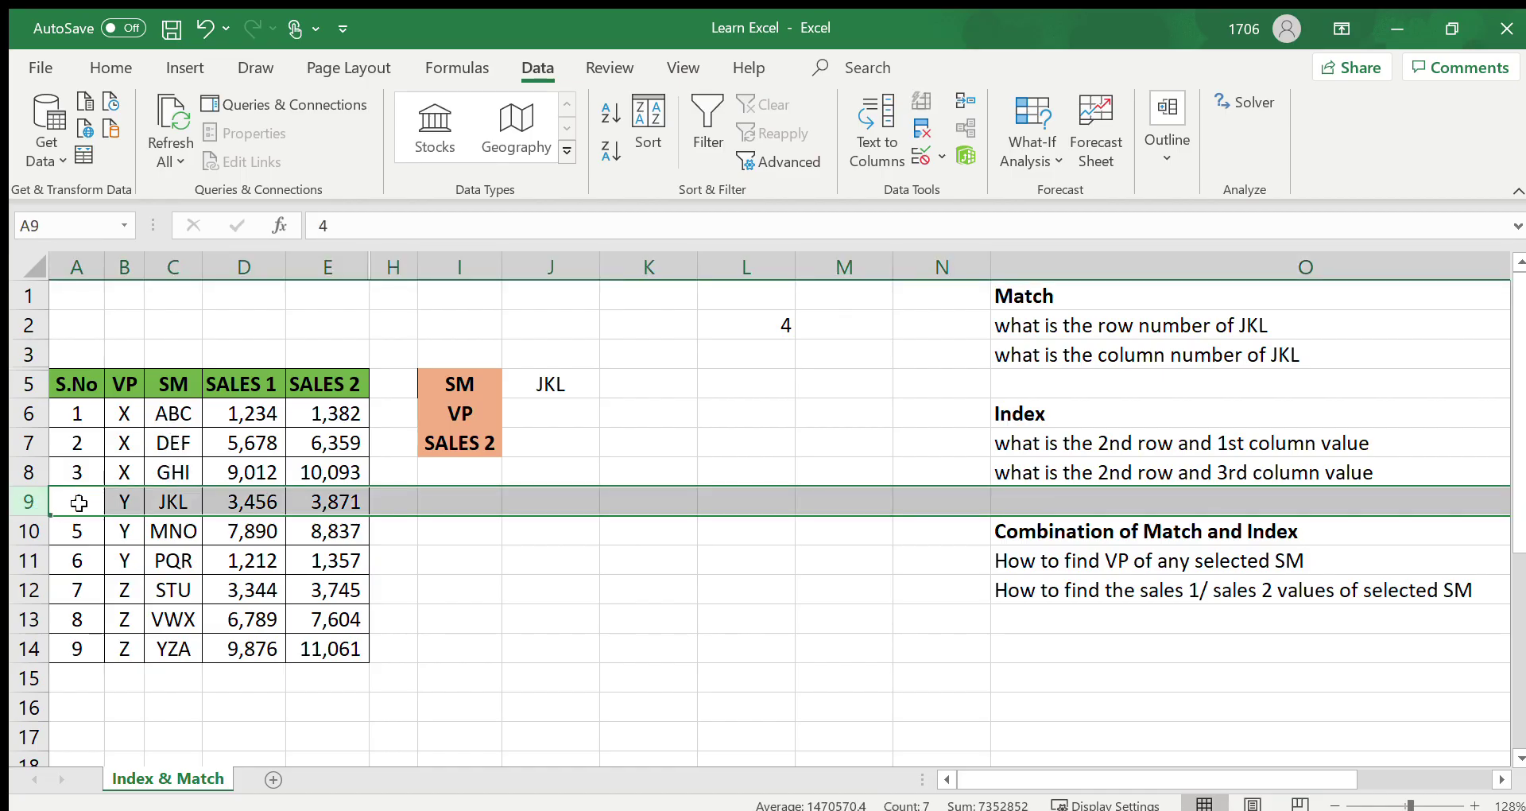
pyautogui.click(762, 356)
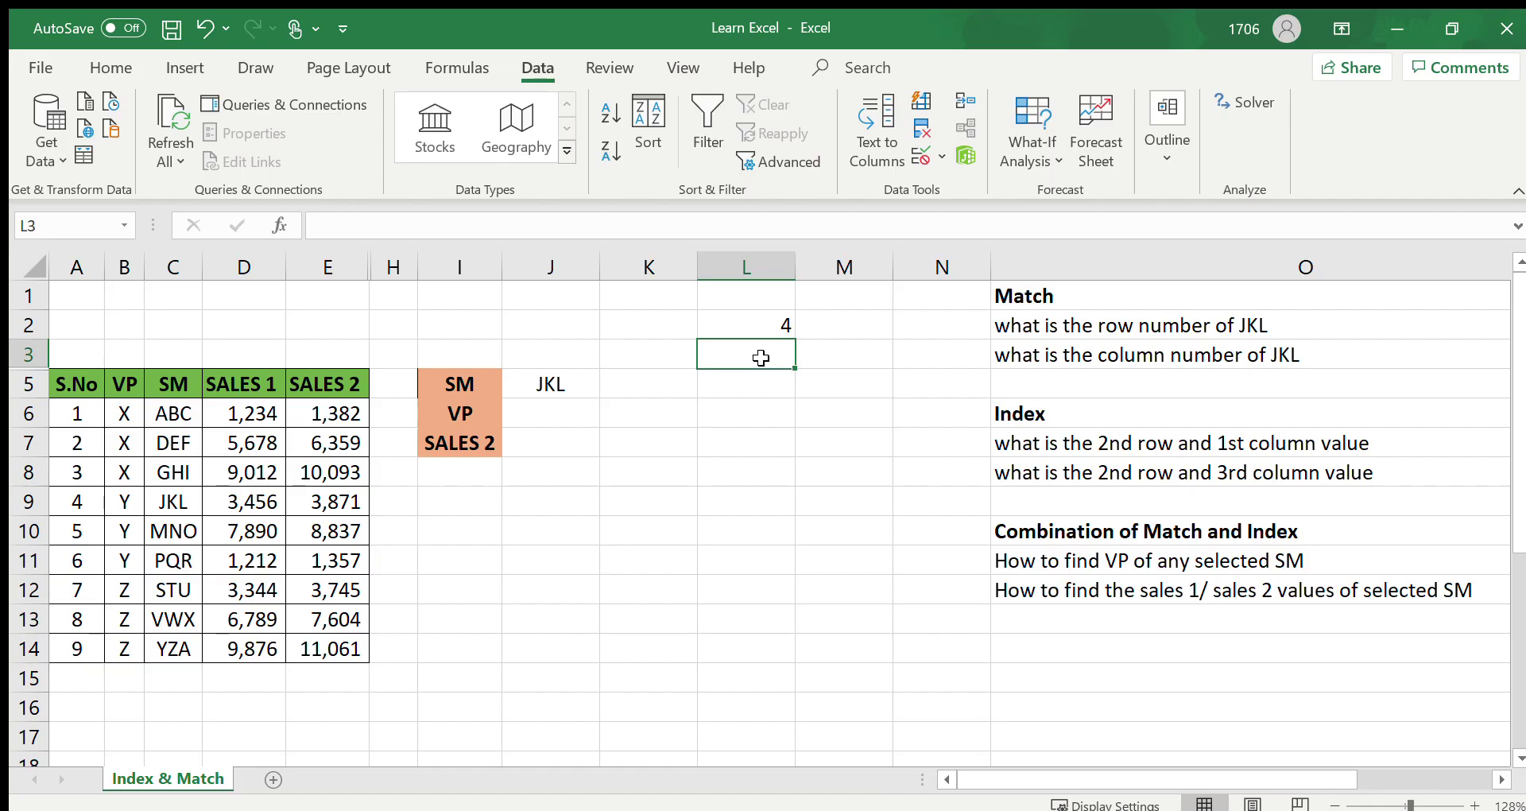
pyautogui.write('=match')
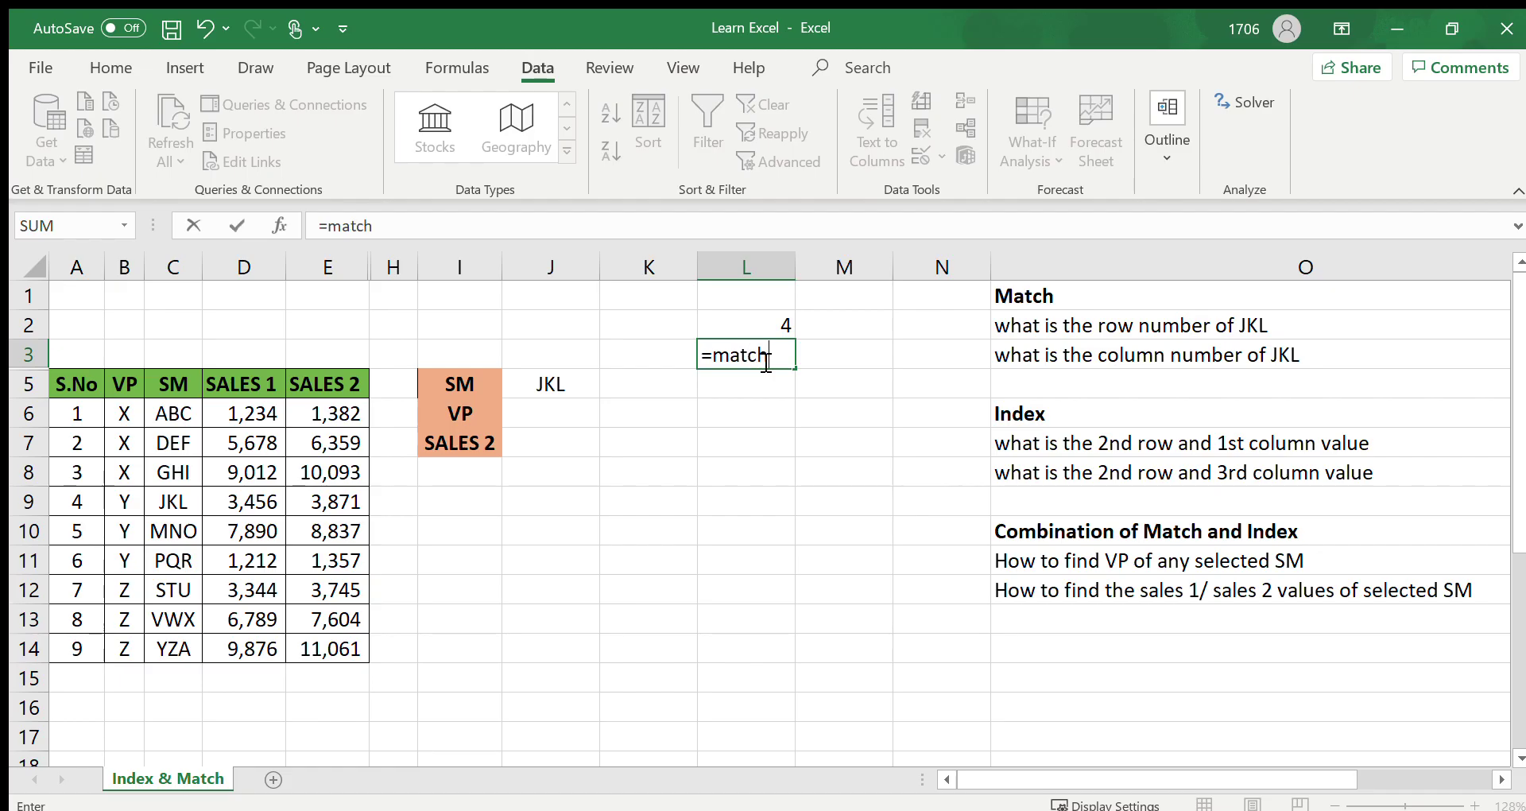
pyautogui.write('(')
pyautogui.click(545, 378)
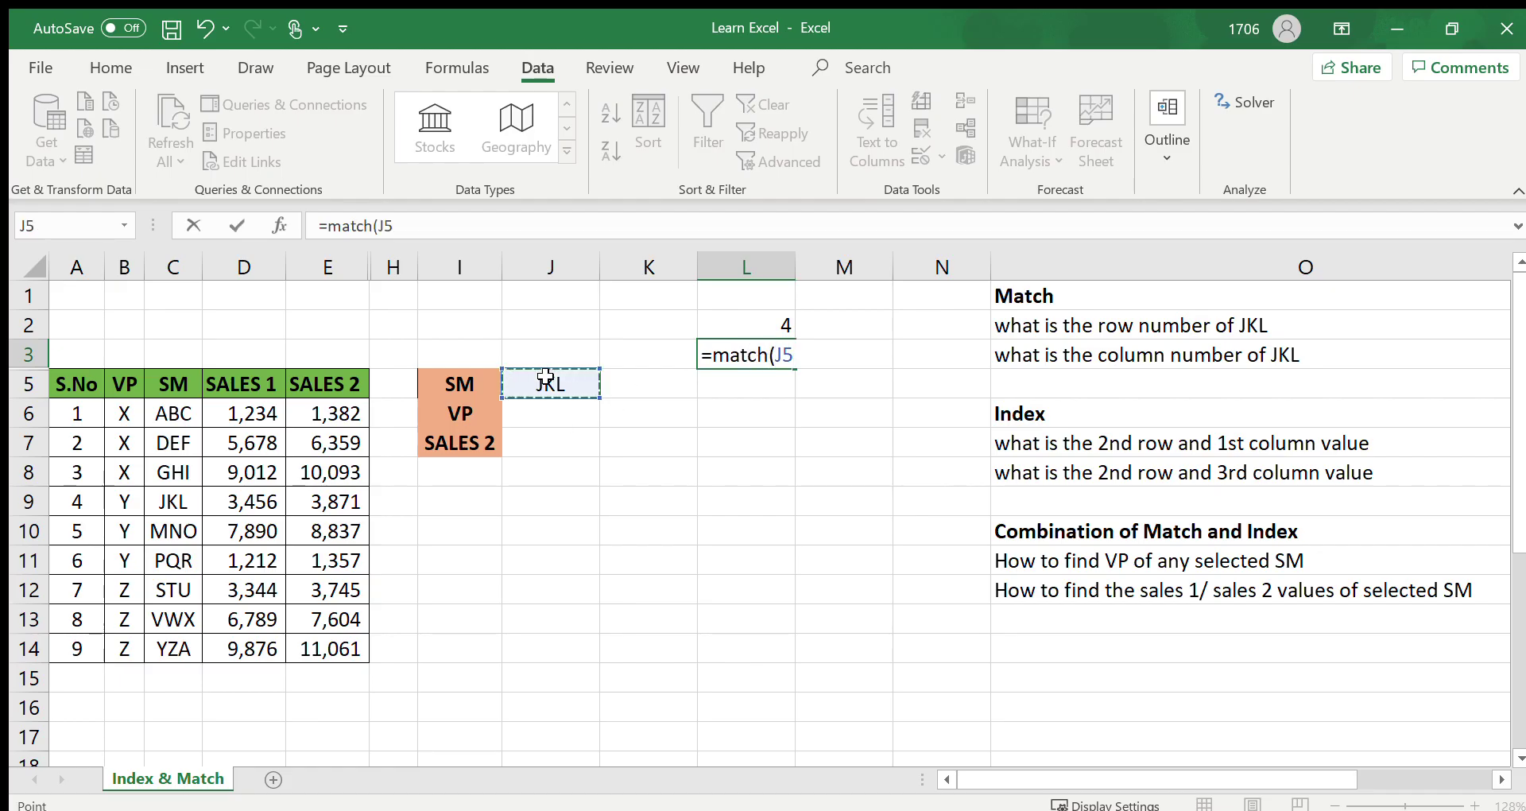
pyautogui.write(',')
pyautogui.click(70, 501)
pyautogui.moveTo(70, 502); pyautogui.dragTo(342, 505)
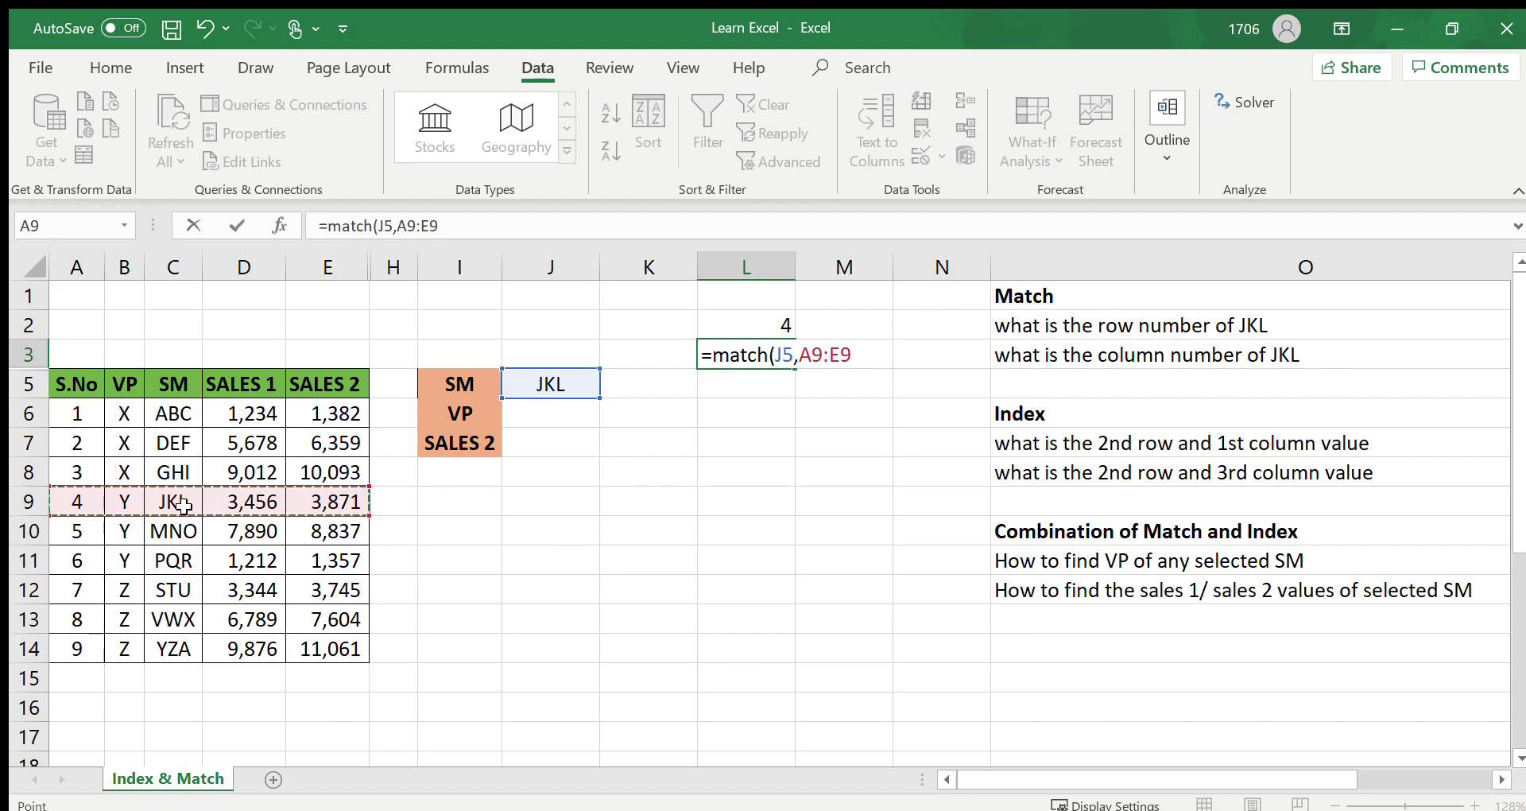
pyautogui.write(',')
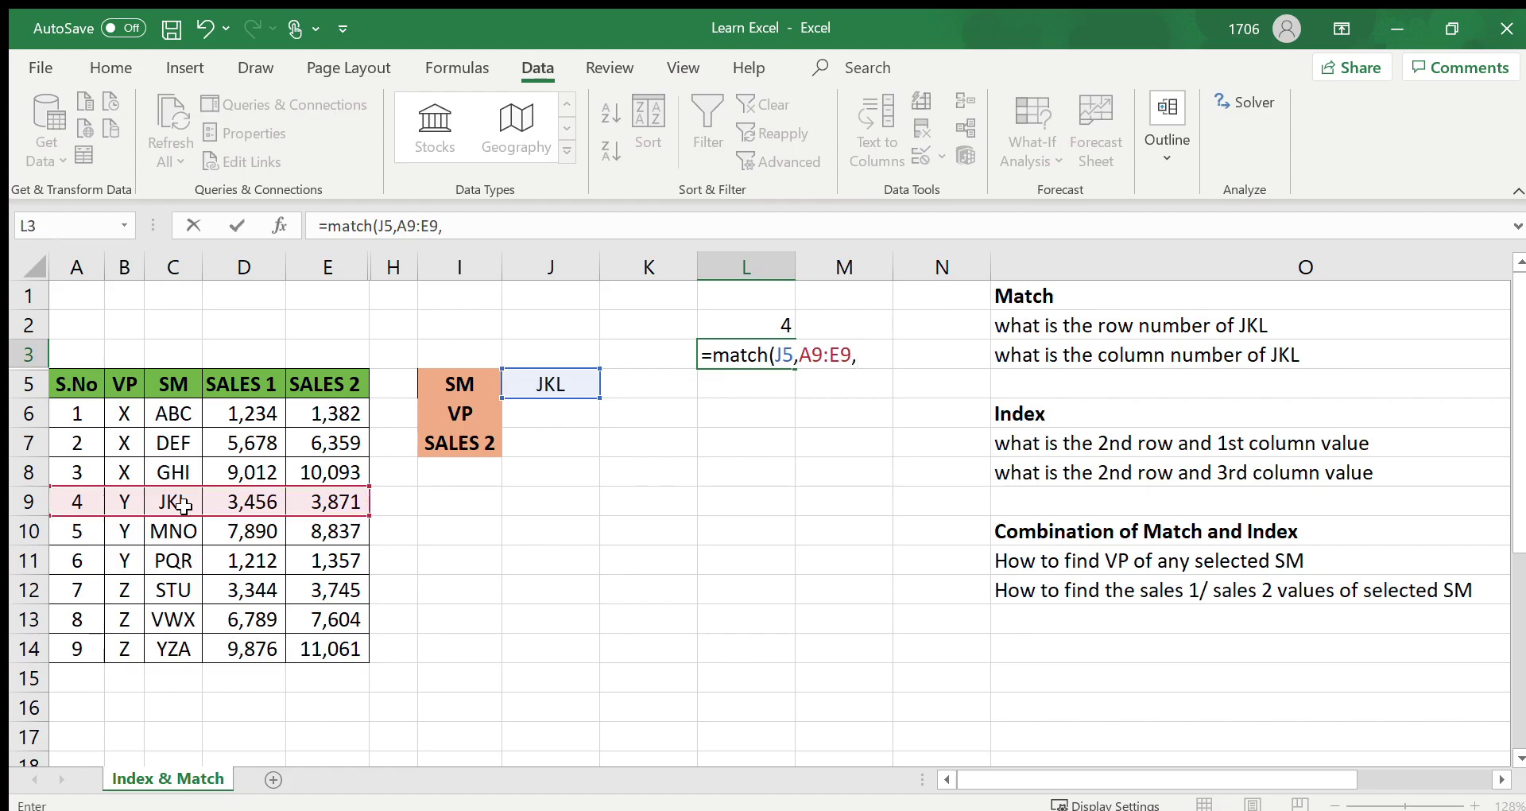
pyautogui.write('0')
pyautogui.press('Return')
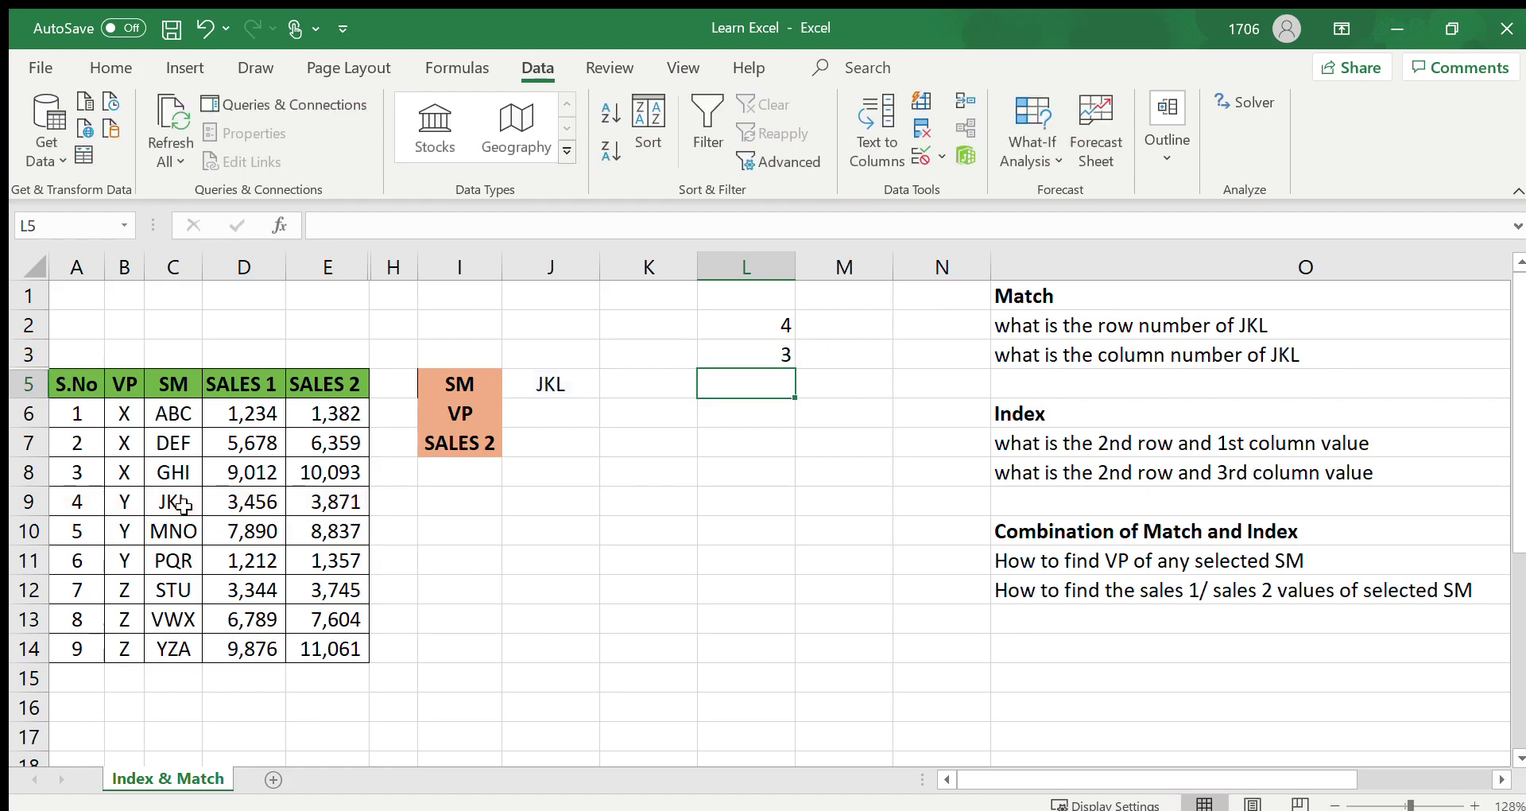
pyautogui.press('Up')
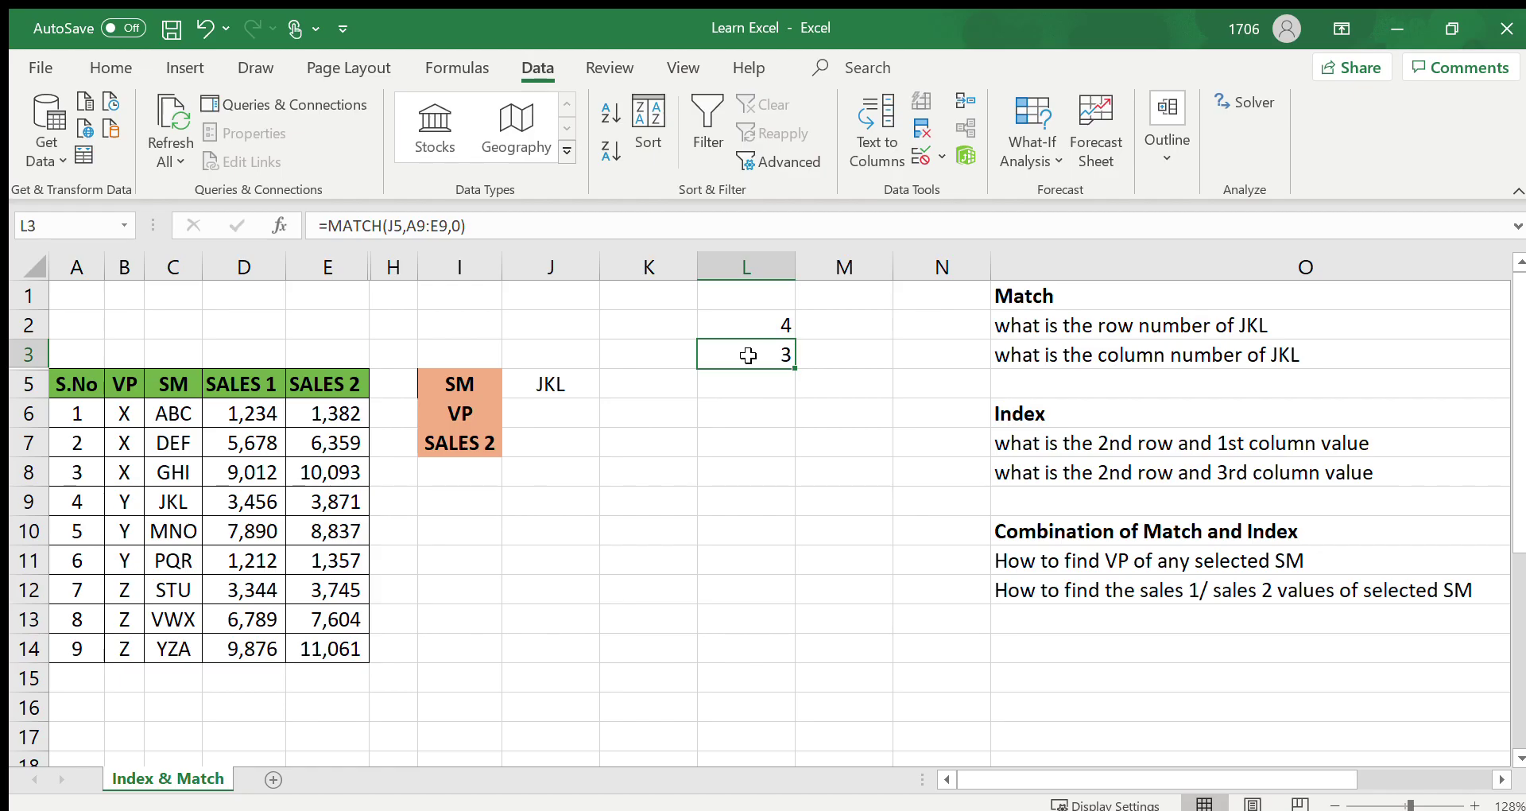
# Step: Choose ABC as the selected SM in J5 and locate it in the table's SM column
pyautogui.click(553, 385)
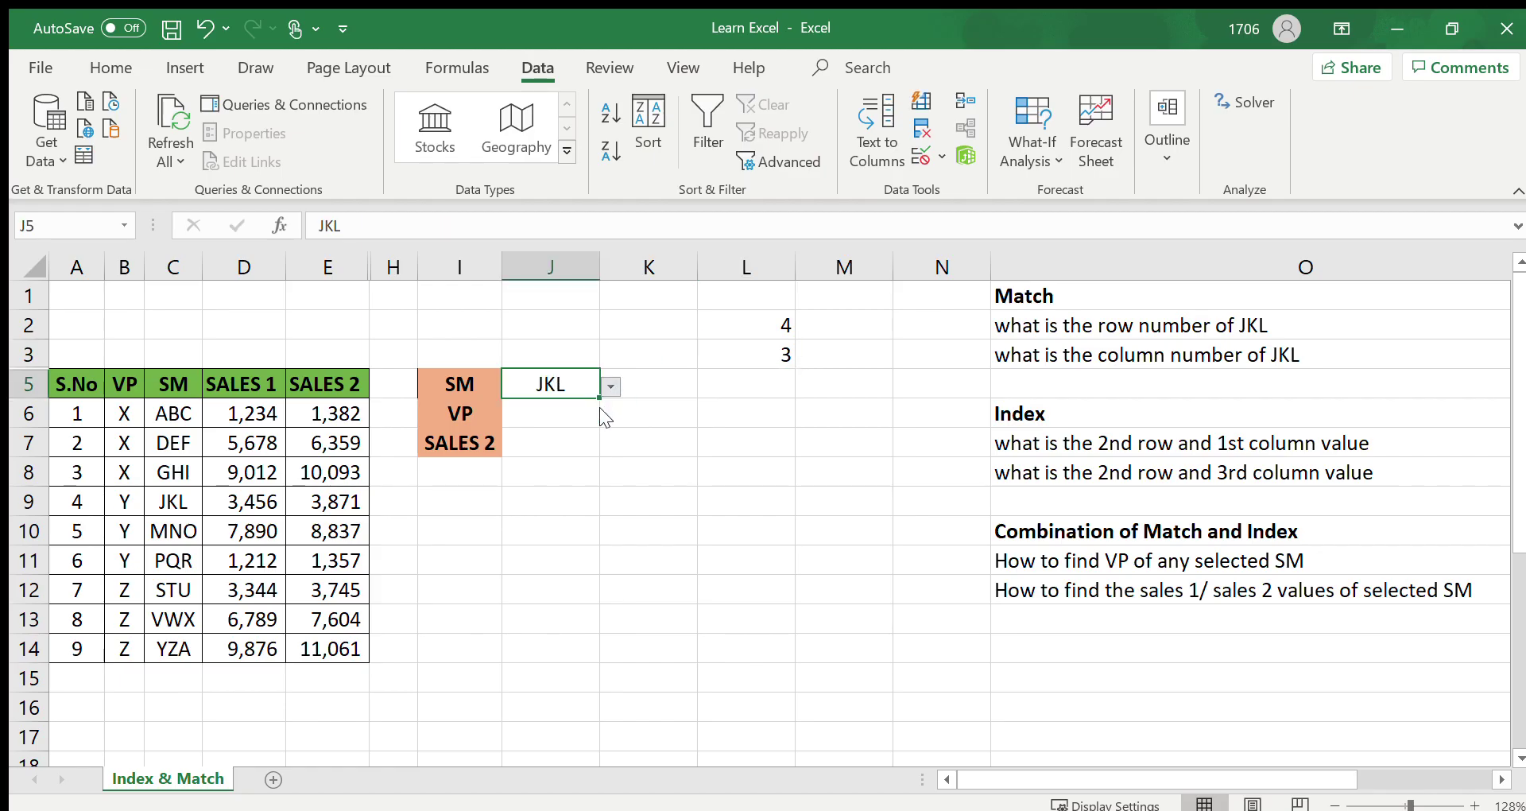
pyautogui.click(517, 400)
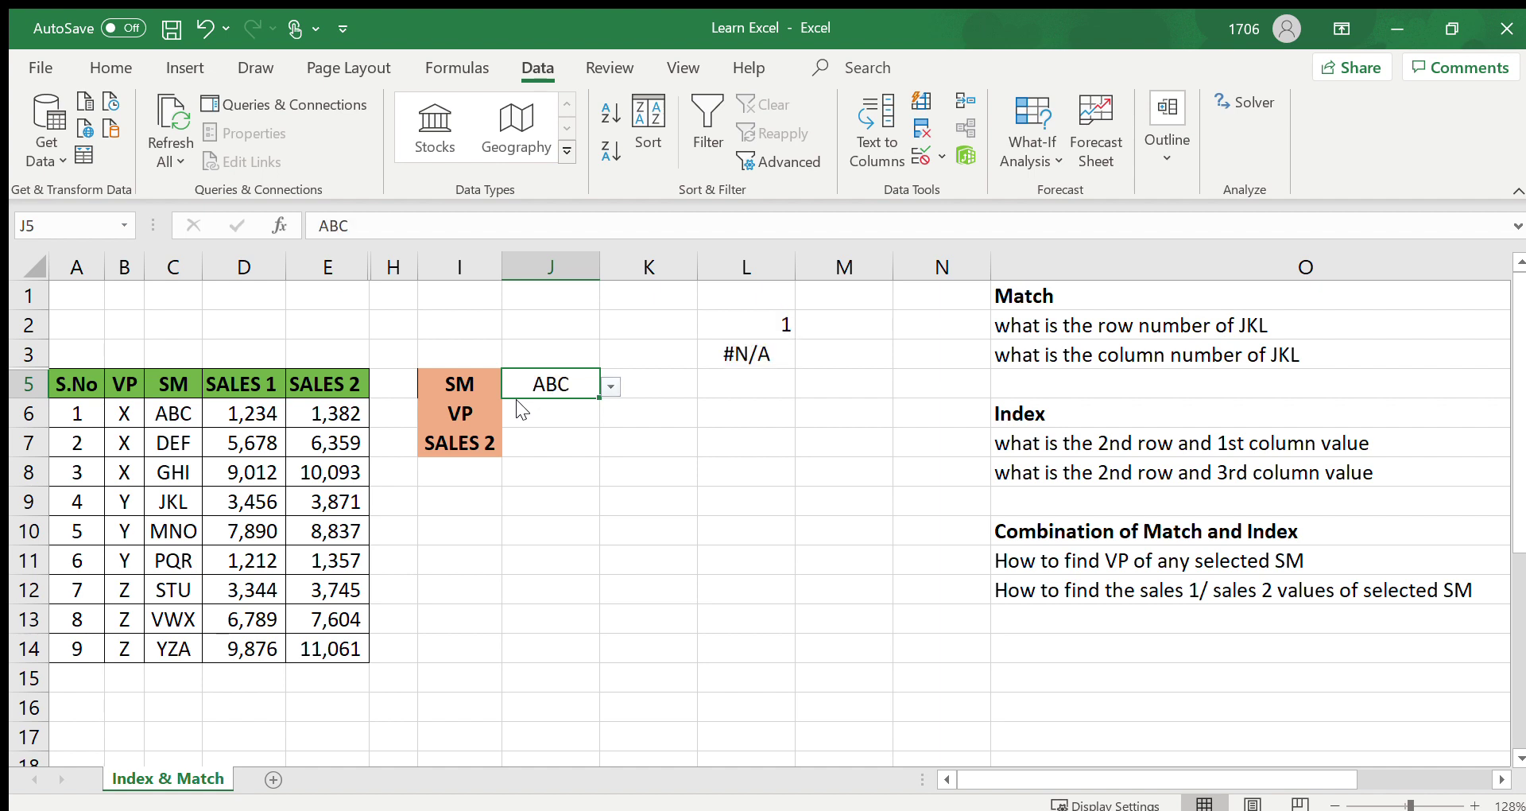
pyautogui.click(179, 411)
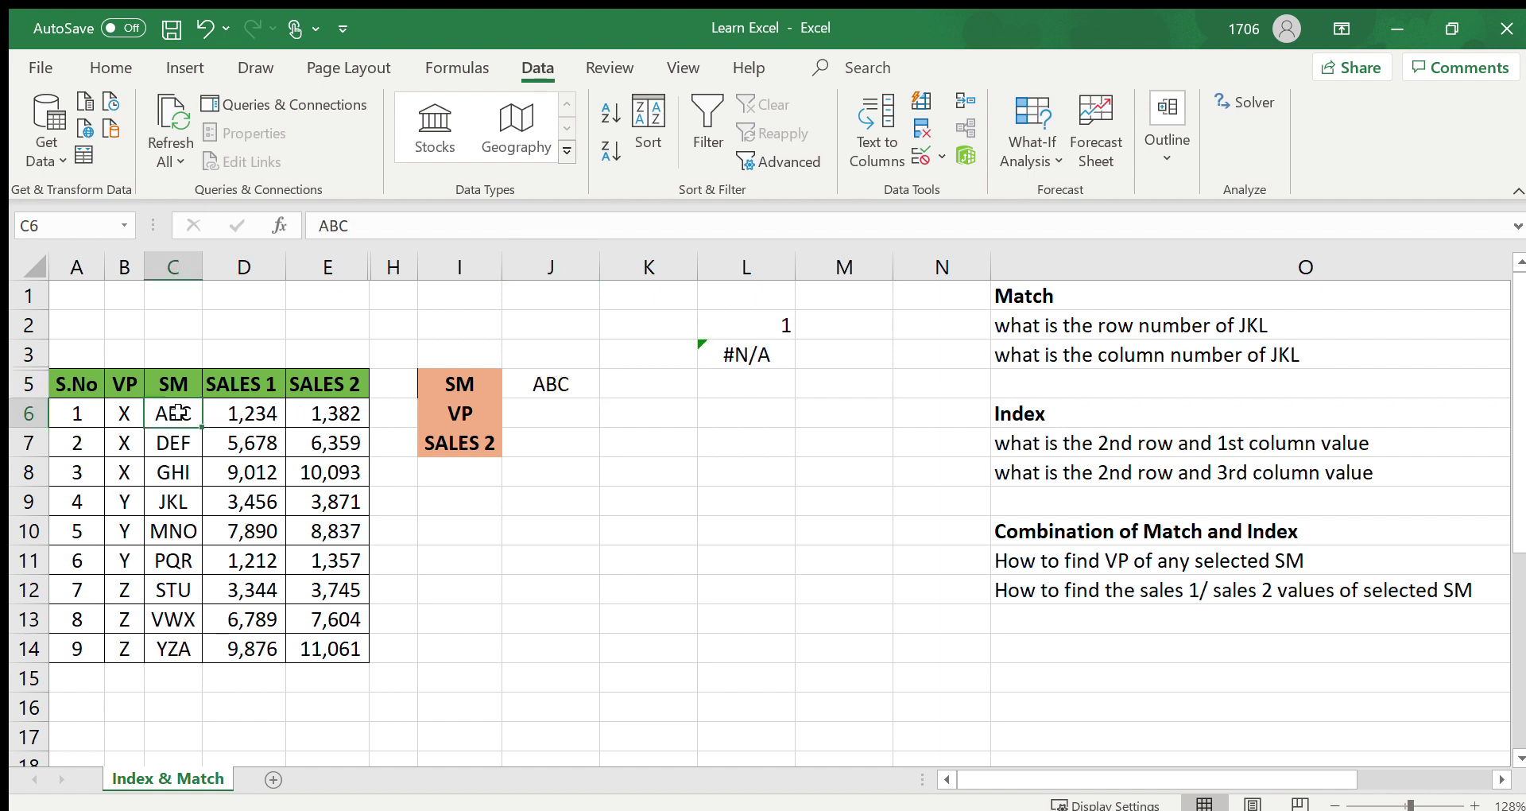
# Step: Change the lookup range of the MATCH formula in L3 to A6:E6, then compare it with ABC in the table
pyautogui.click(739, 326)
pyautogui.doubleClick(750, 355)
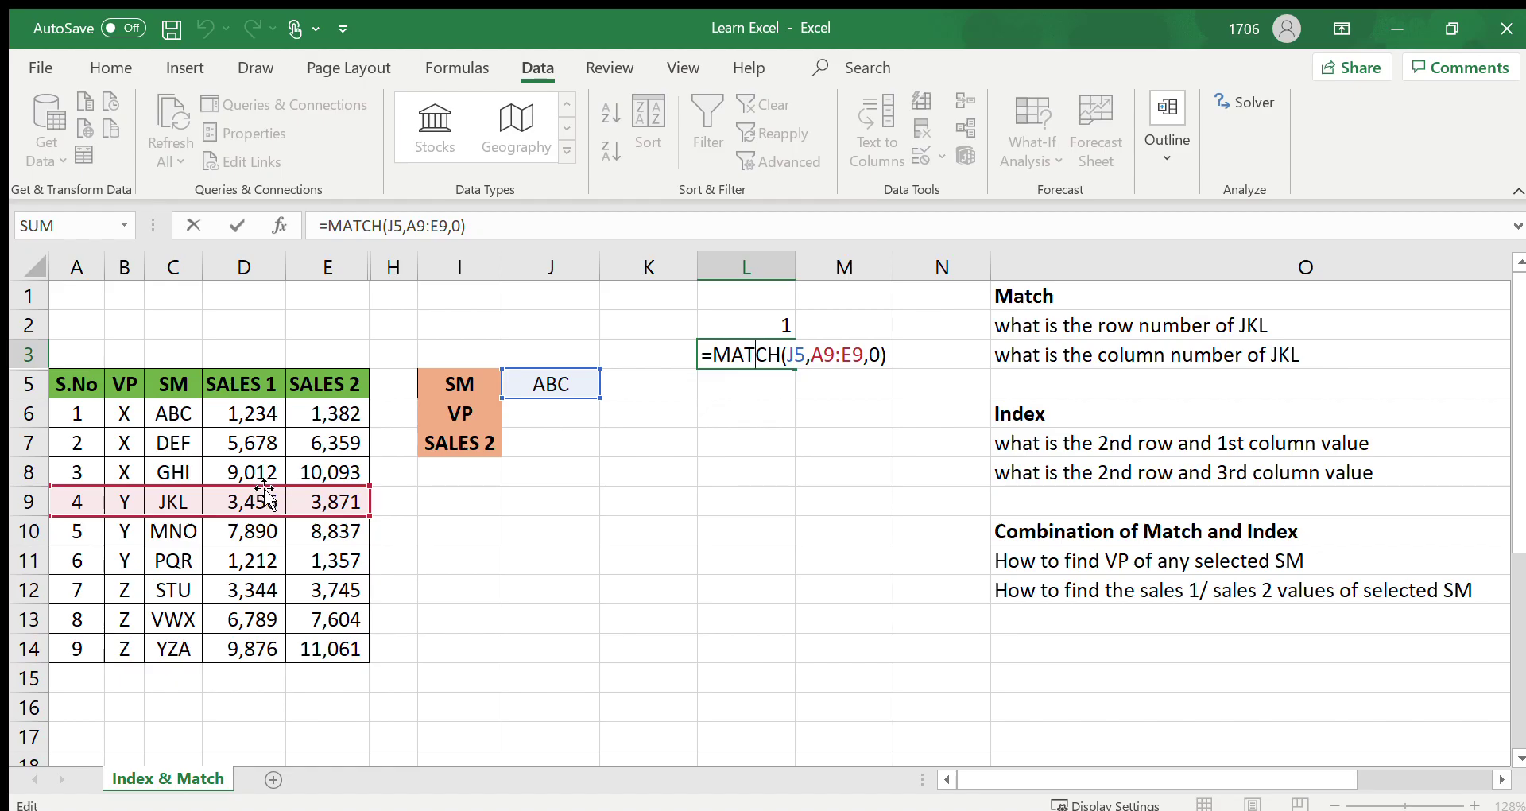
pyautogui.moveTo(265, 491); pyautogui.dragTo(262, 411)
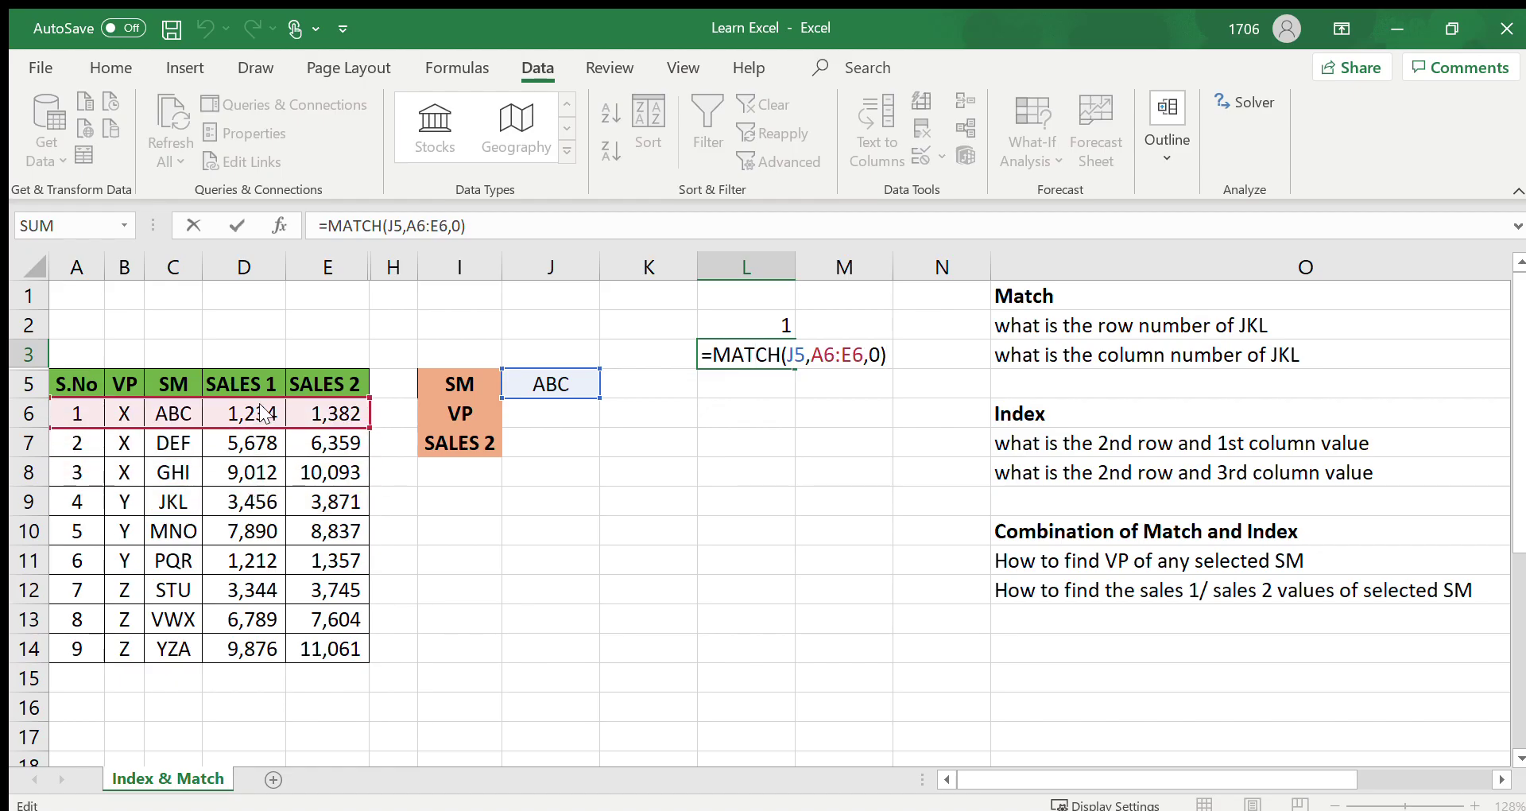
pyautogui.press('Return')
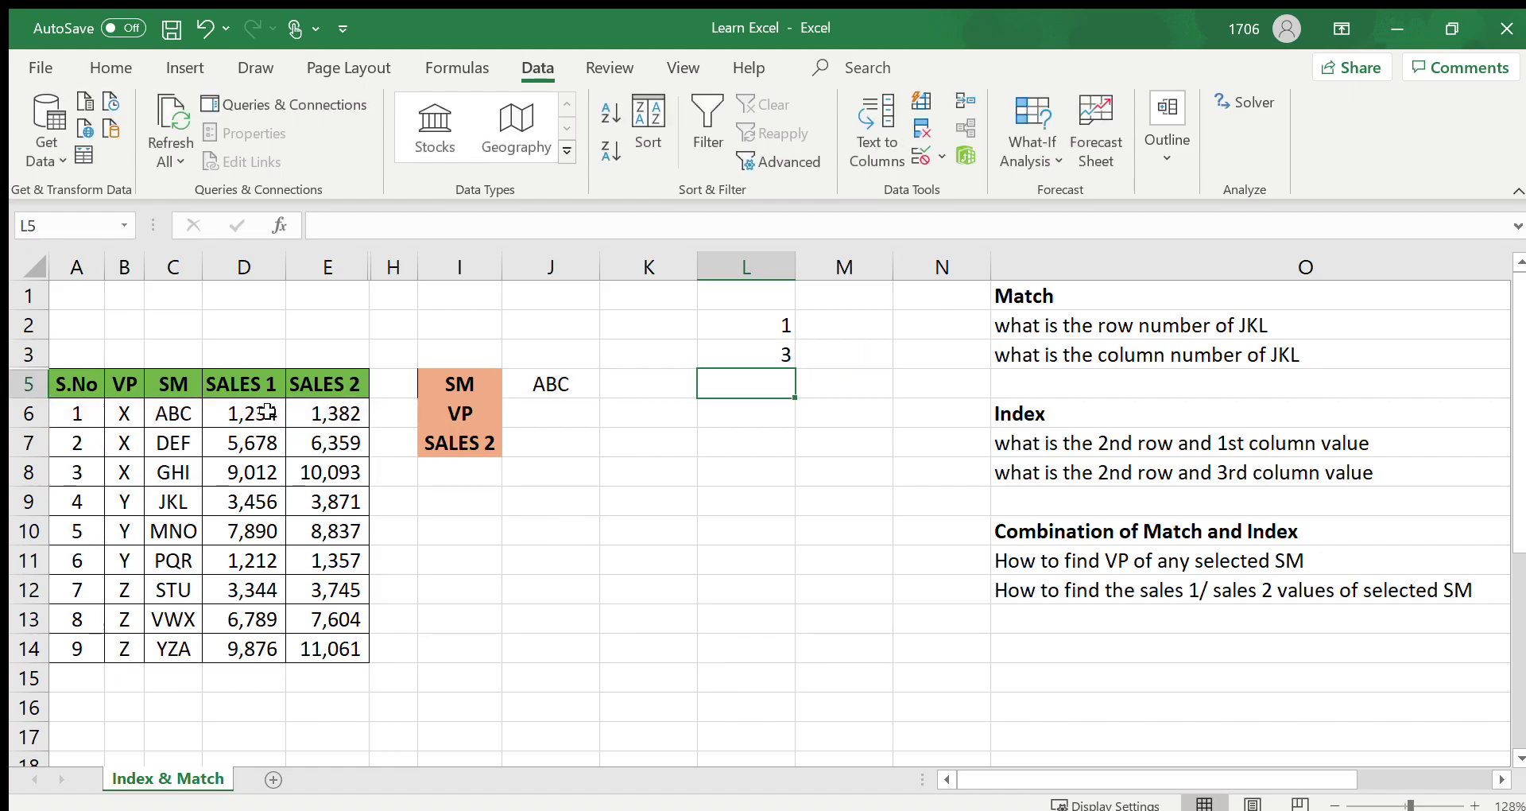
pyautogui.click(756, 354)
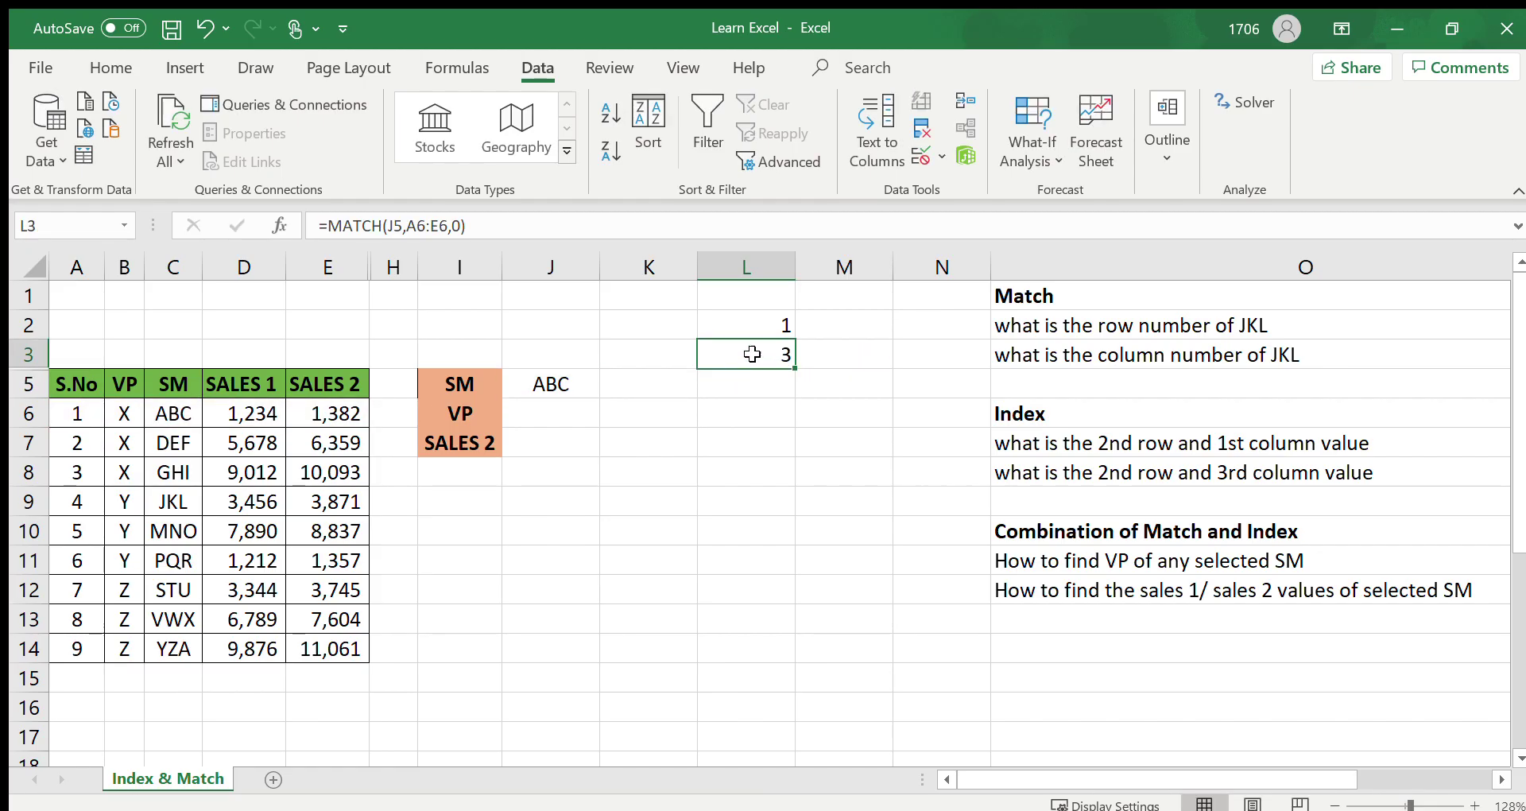
pyautogui.click(190, 410)
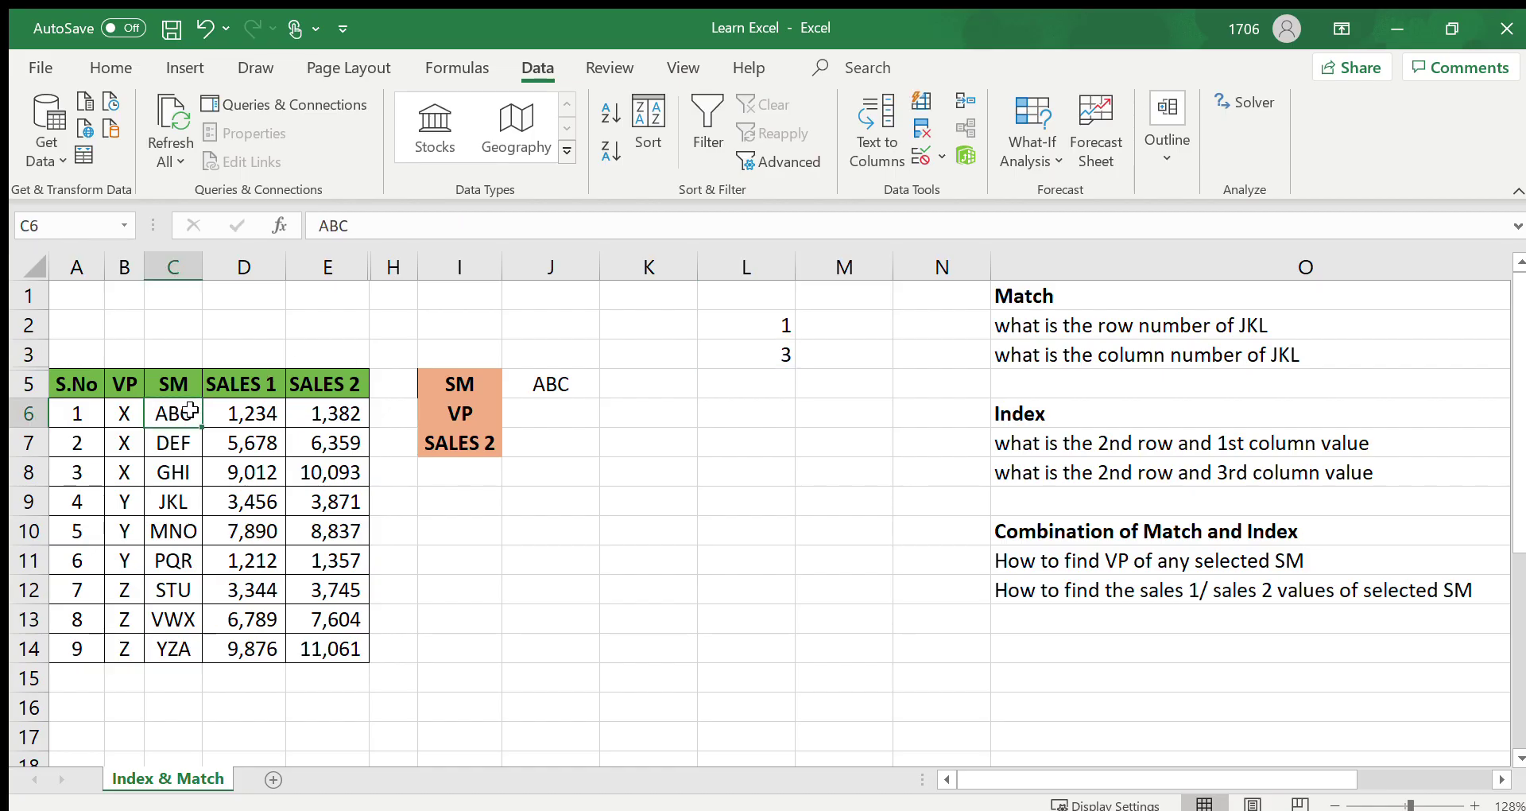
# Step: Examine the first Index question in O7 and the table range, second data row and first column it could refer to
pyautogui.click(768, 439)
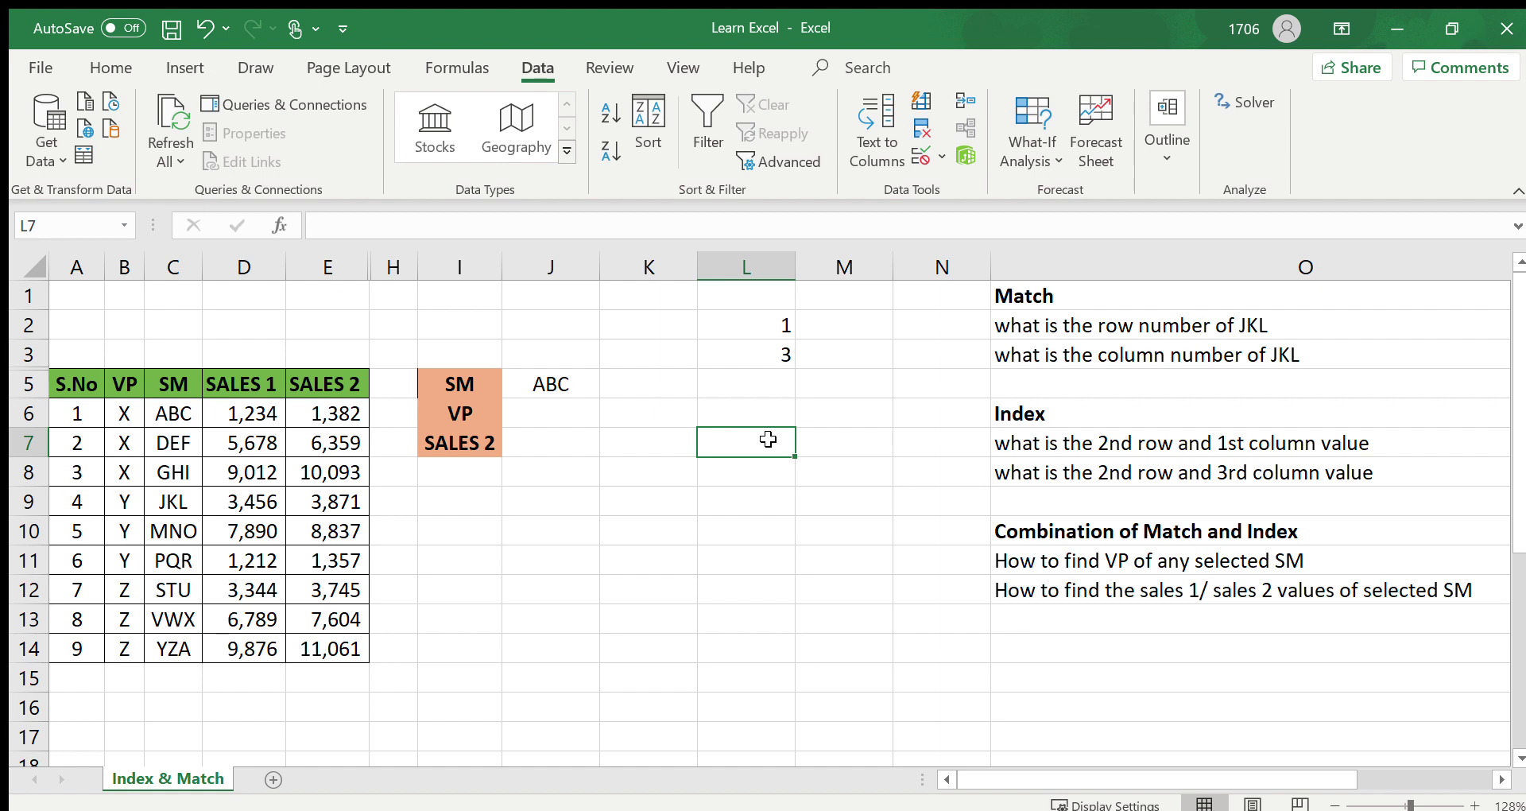
pyautogui.click(1027, 447)
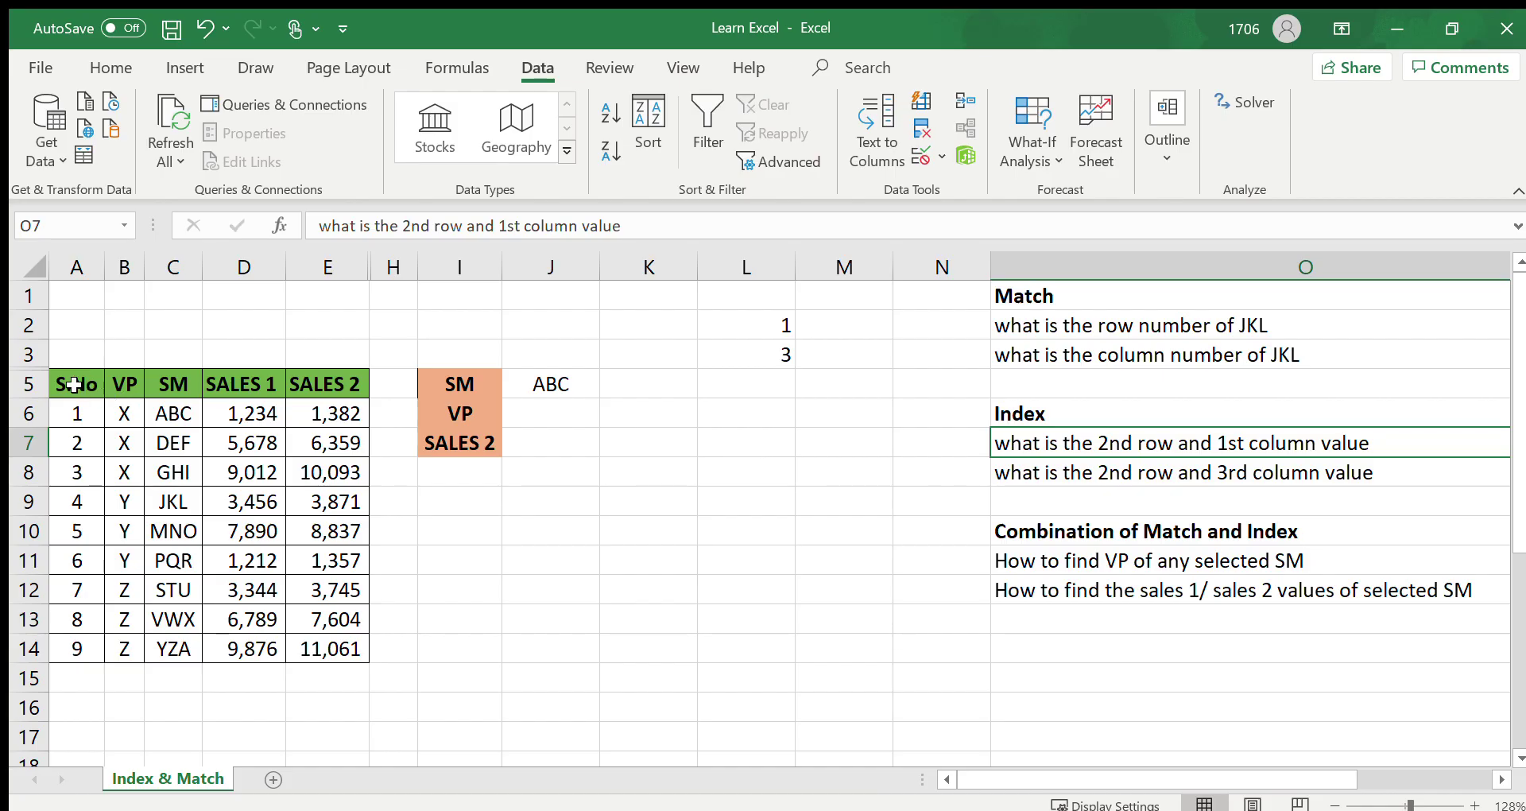
pyautogui.moveTo(74, 385); pyautogui.dragTo(334, 653)
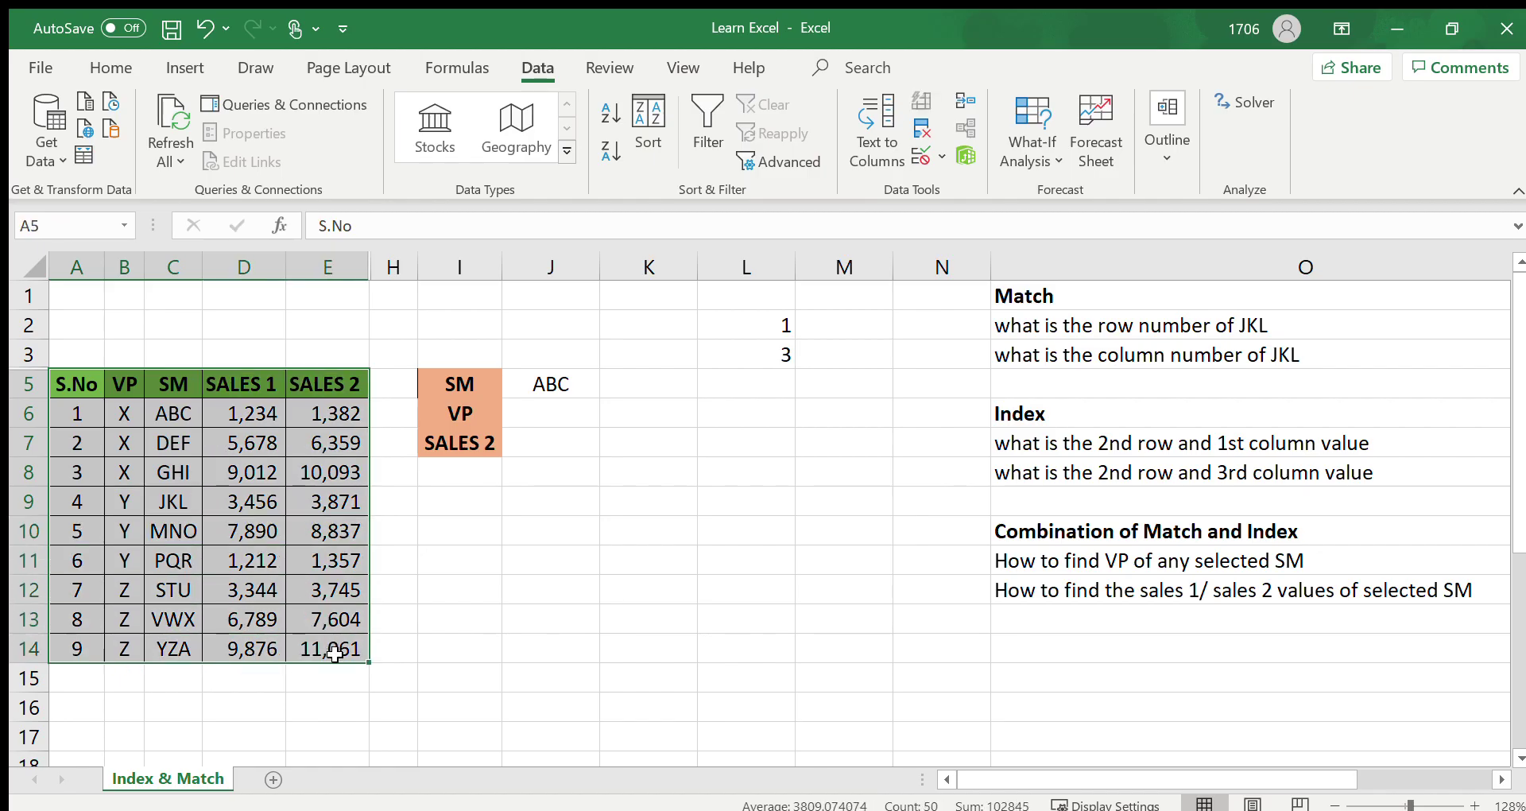
pyautogui.click(32, 448)
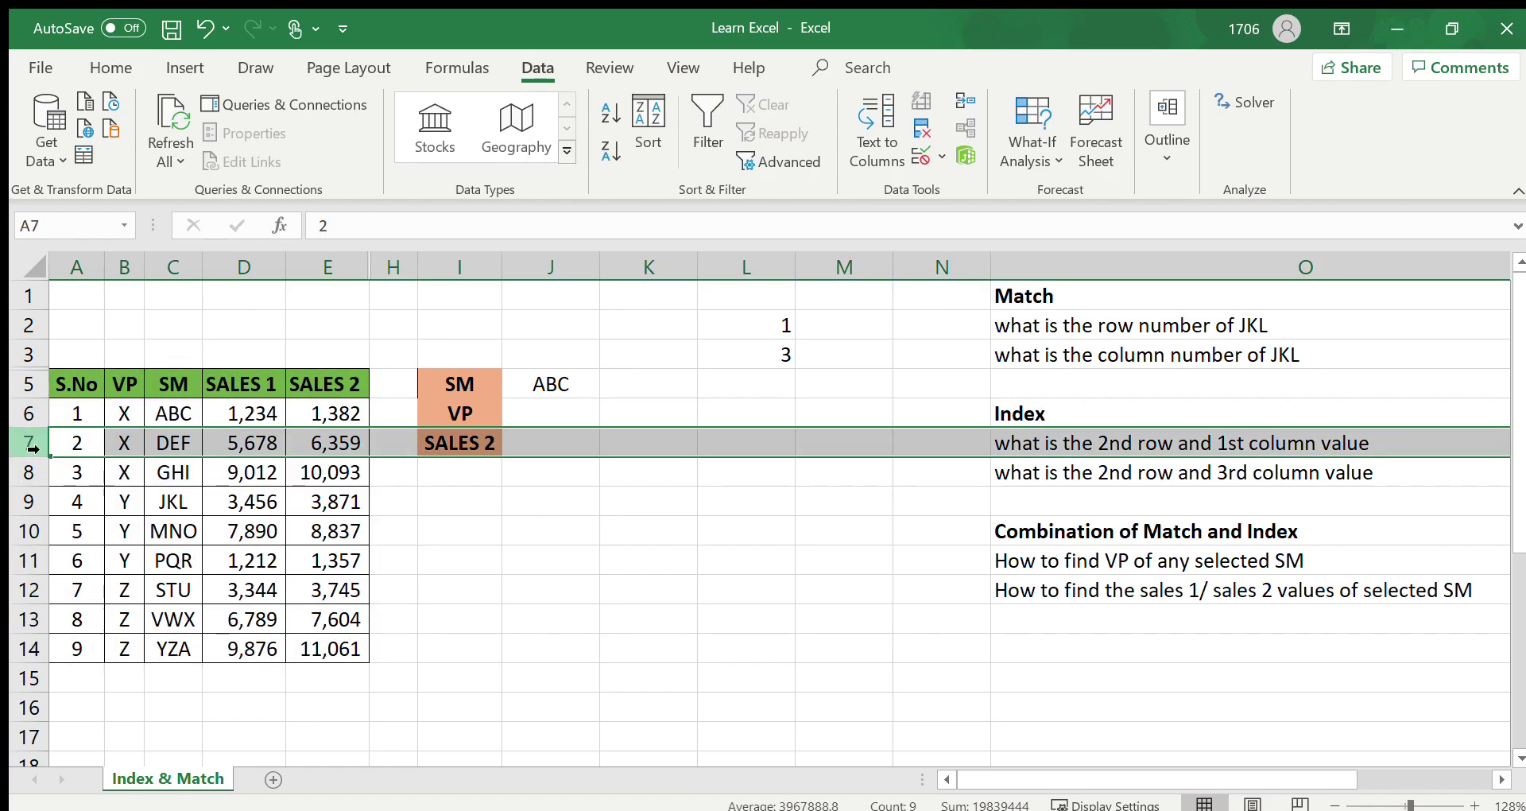
pyautogui.click(31, 415)
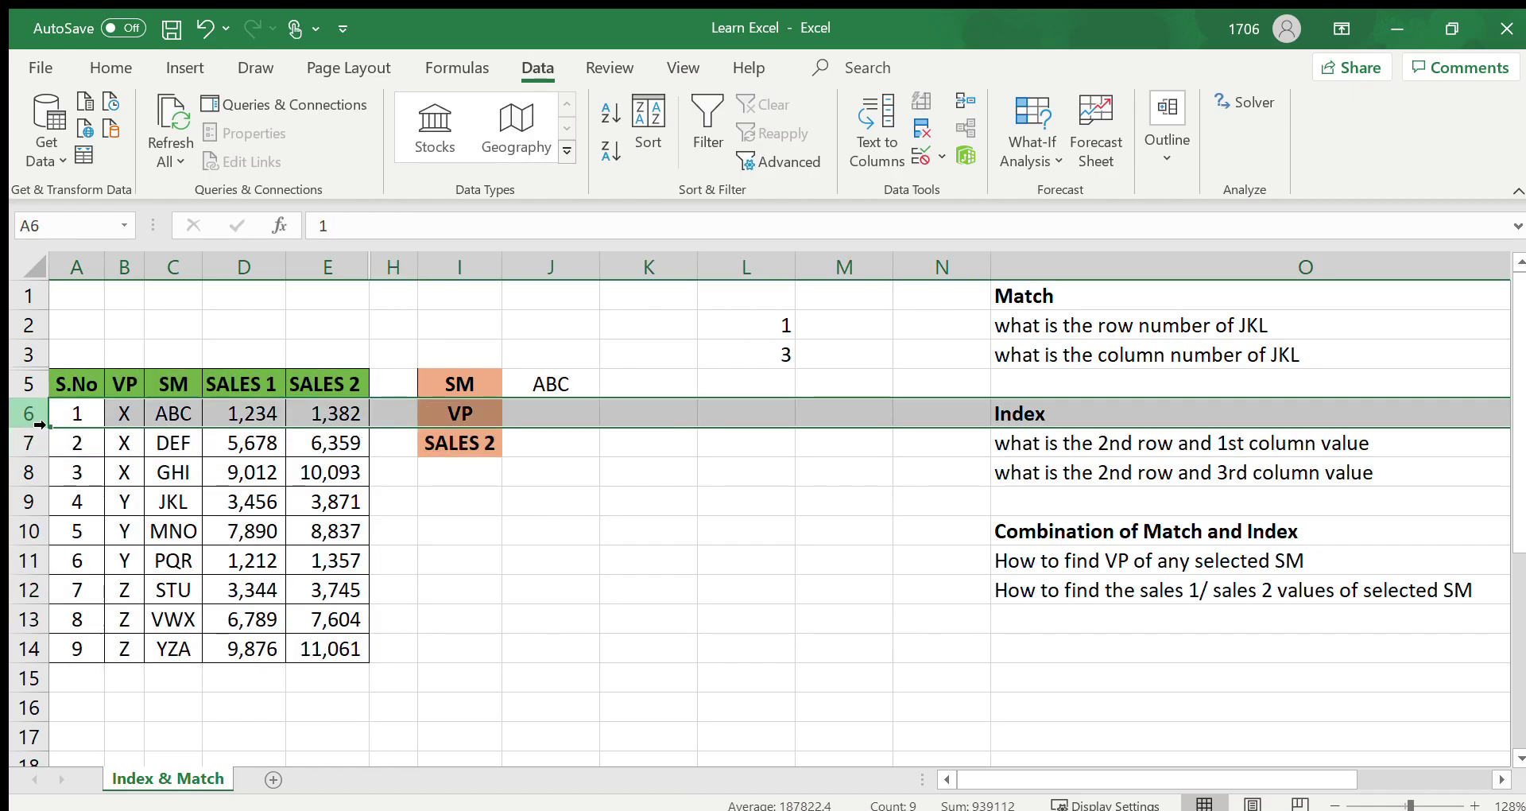
pyautogui.moveTo(75, 414); pyautogui.dragTo(331, 643)
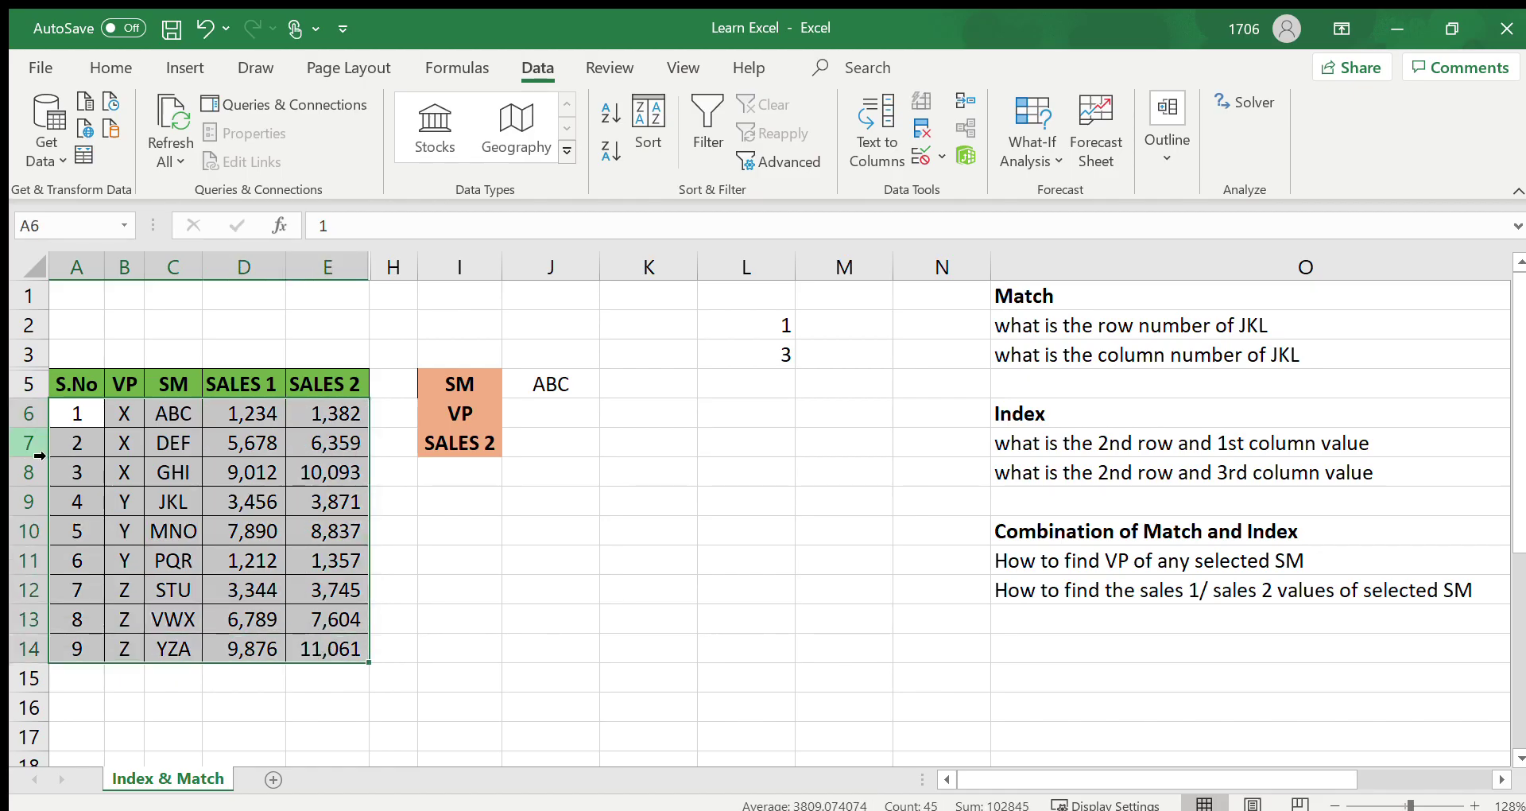
pyautogui.click(38, 455)
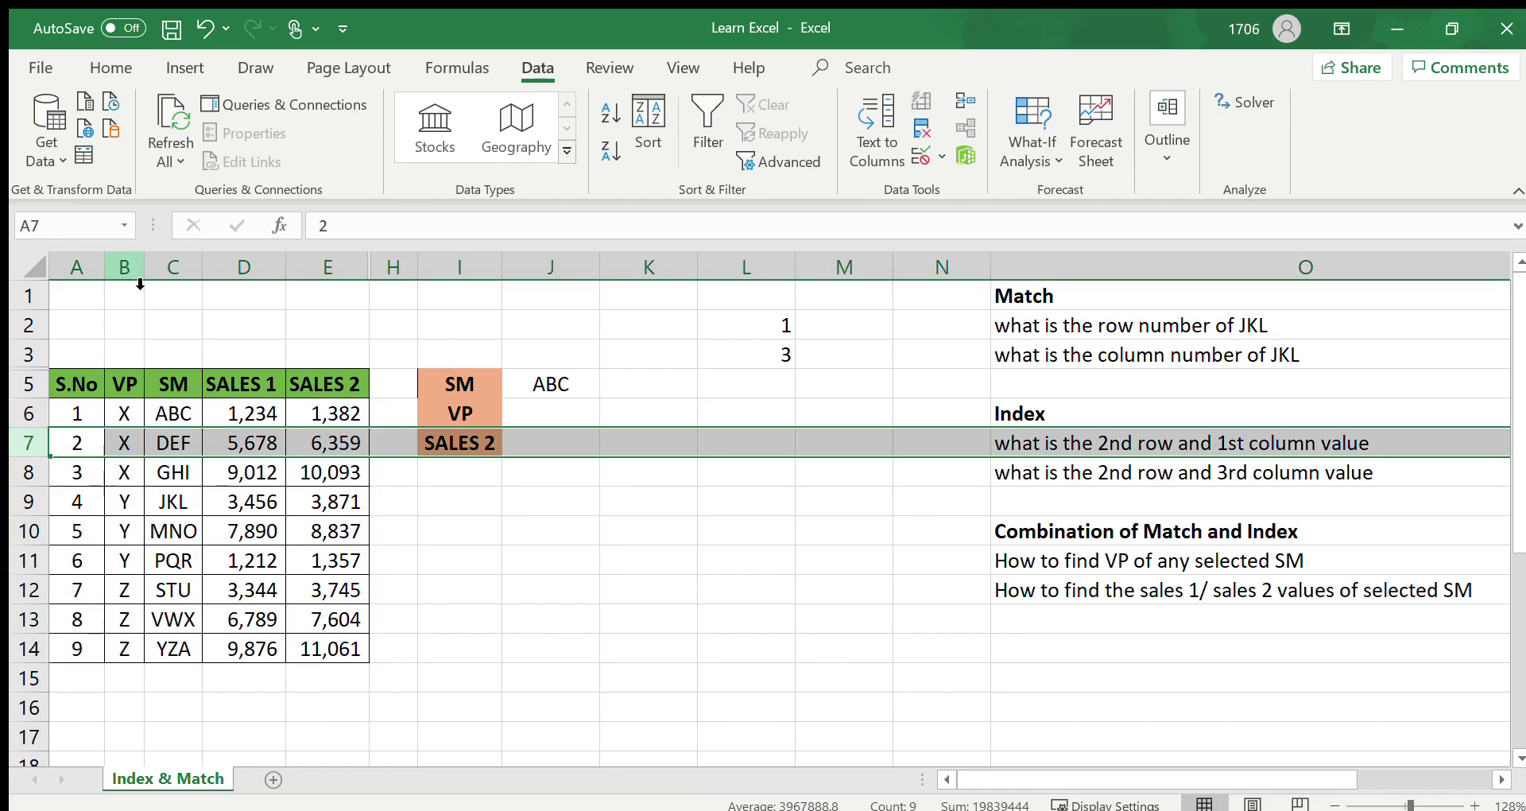
pyautogui.click(88, 270)
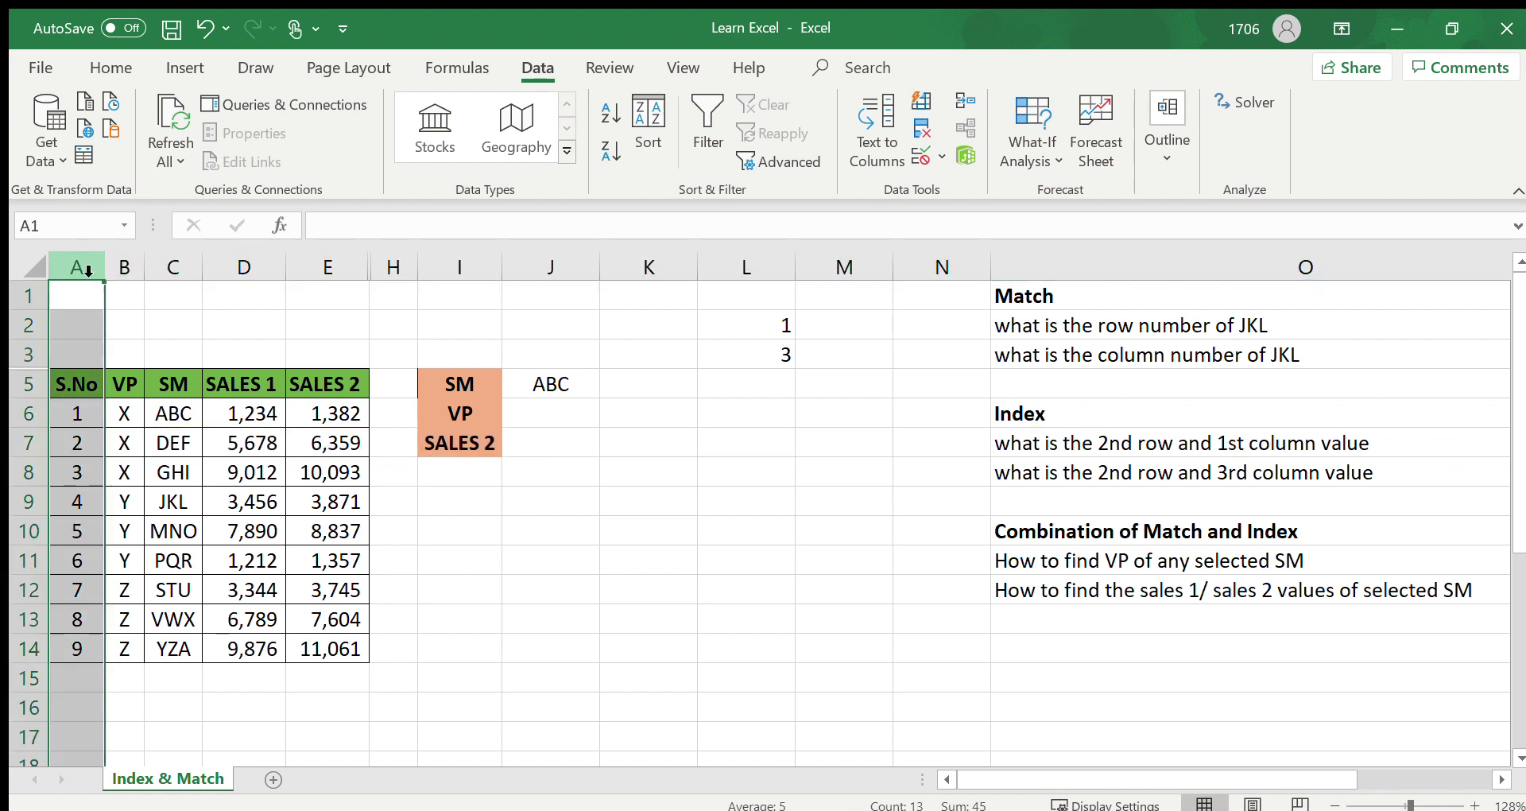
# Step: Enter =INDEX(C6:E14,2,1) in L7 to return the value in the range's second row and first column
pyautogui.click(772, 443)
pyautogui.write('=')
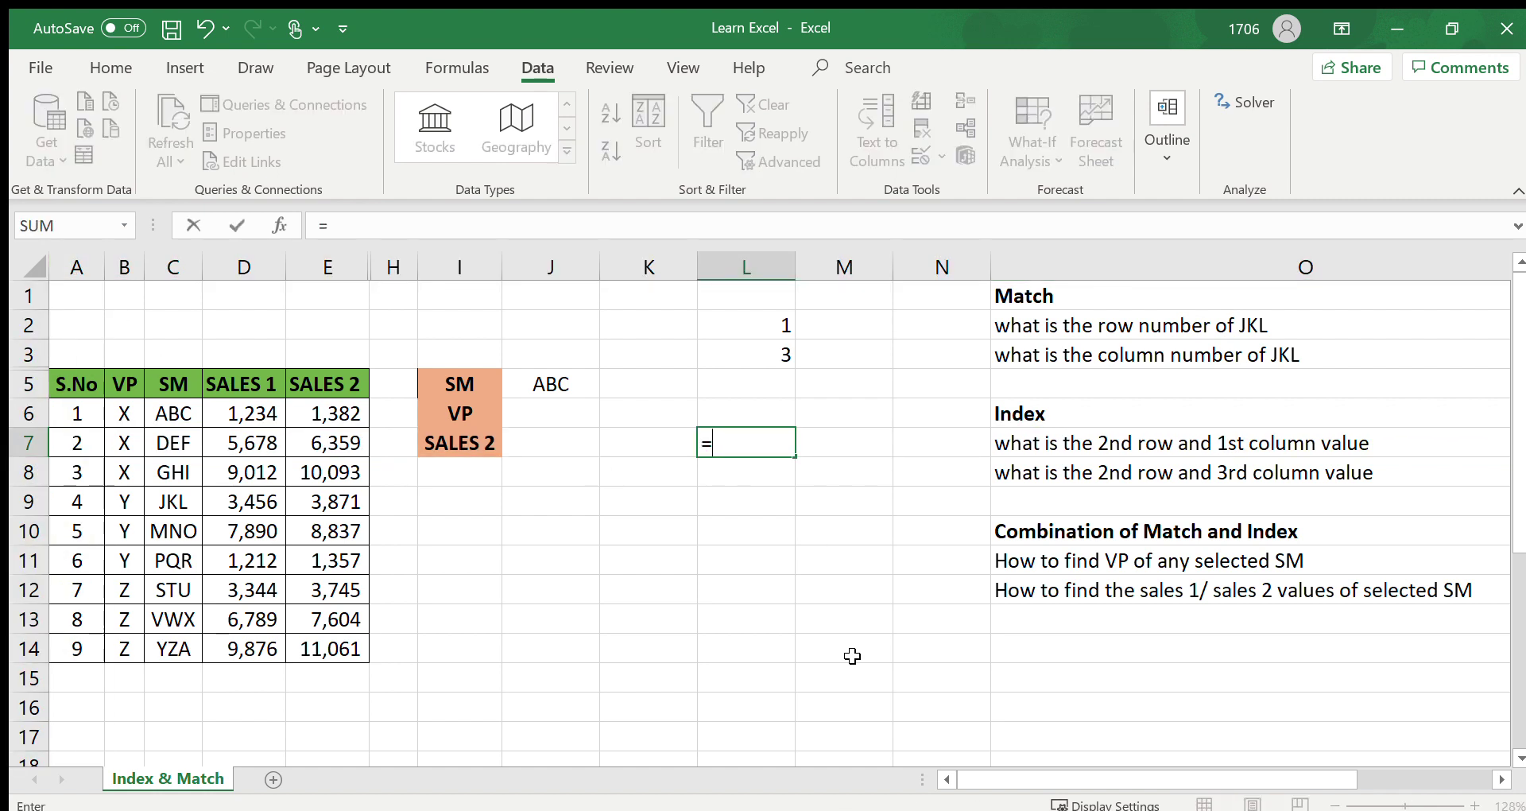
pyautogui.write('index(')
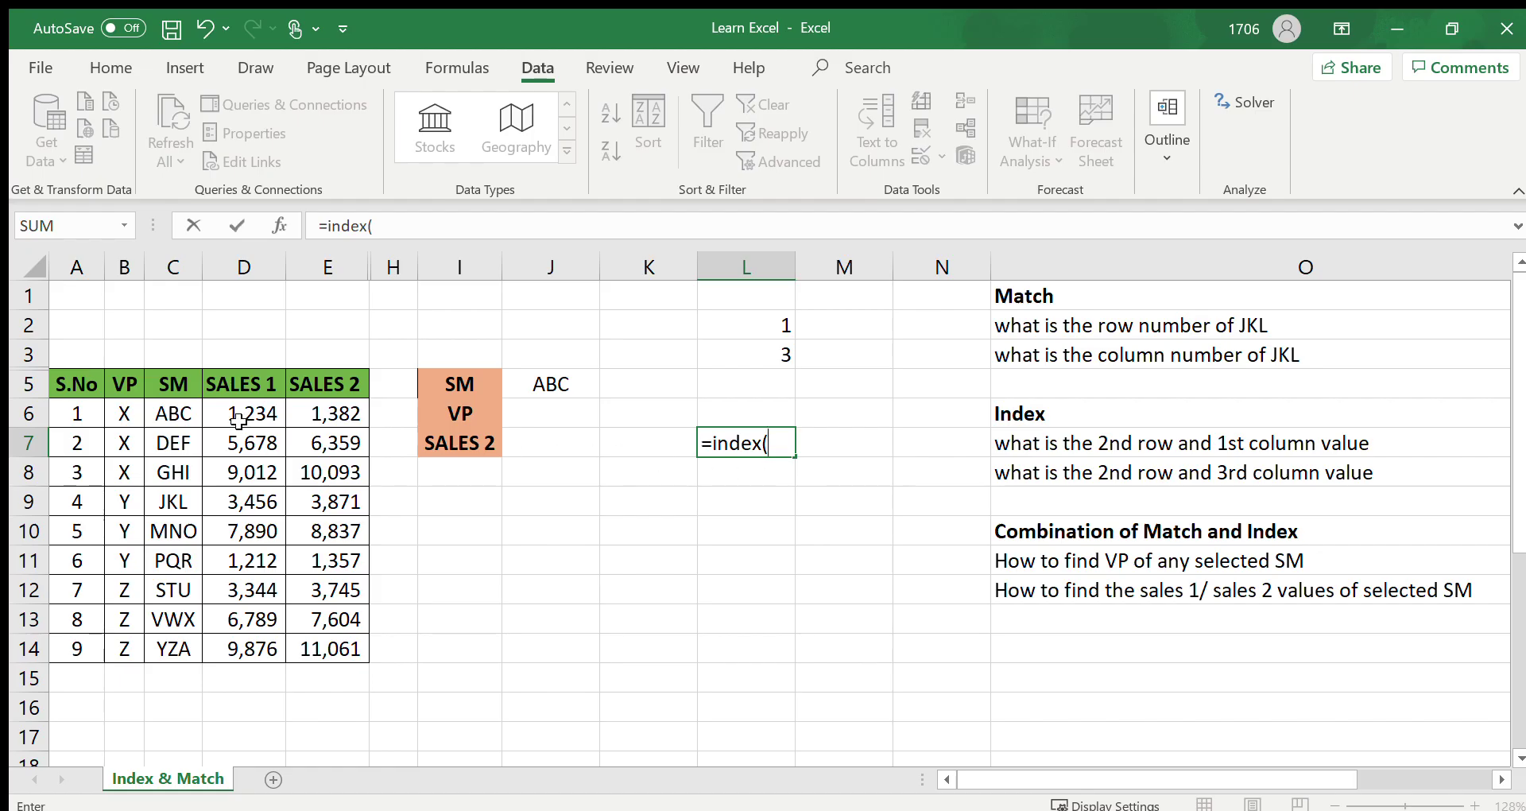
pyautogui.moveTo(173, 410); pyautogui.dragTo(321, 646)
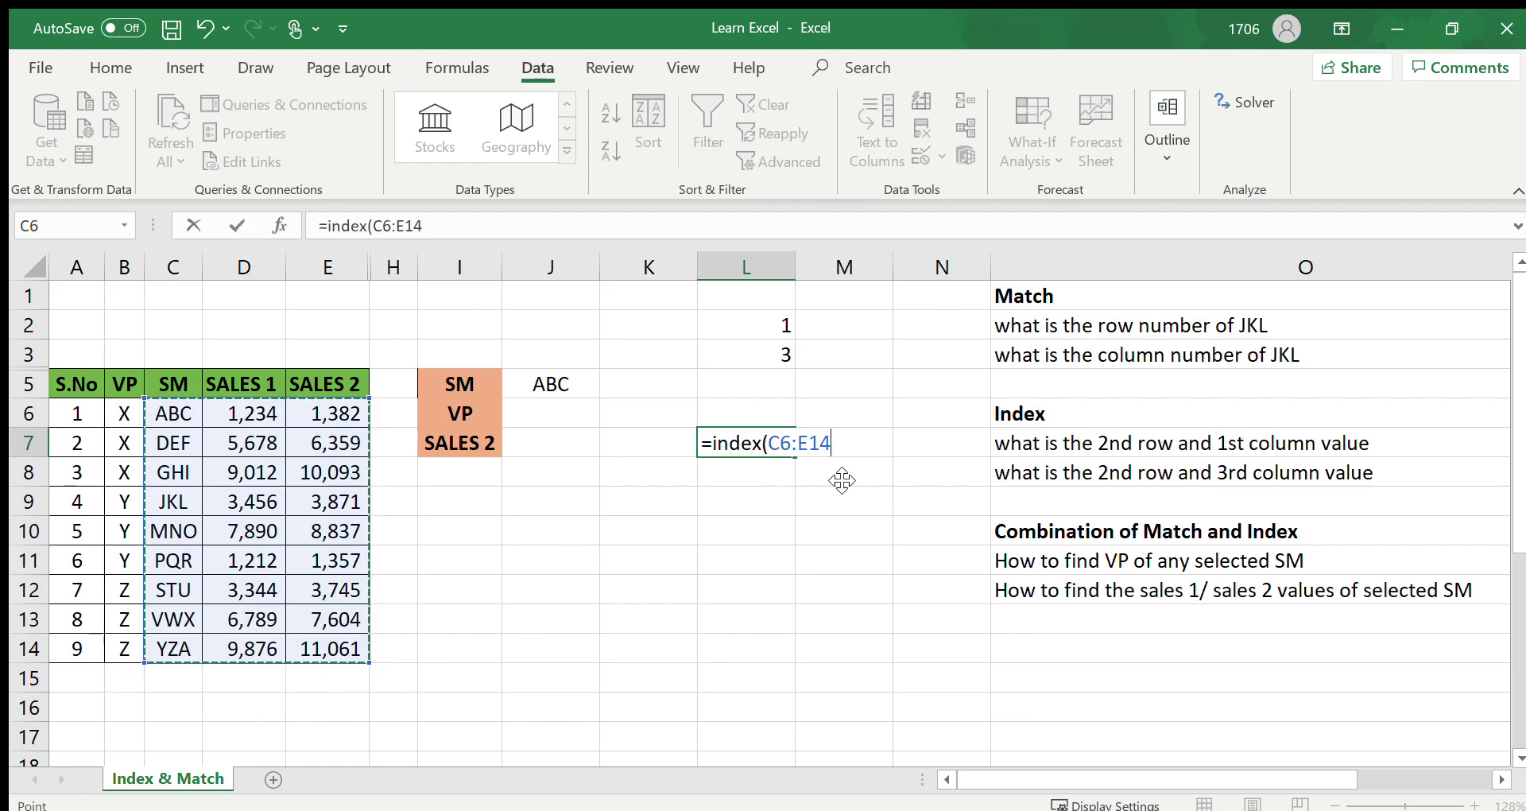
pyautogui.write(',')
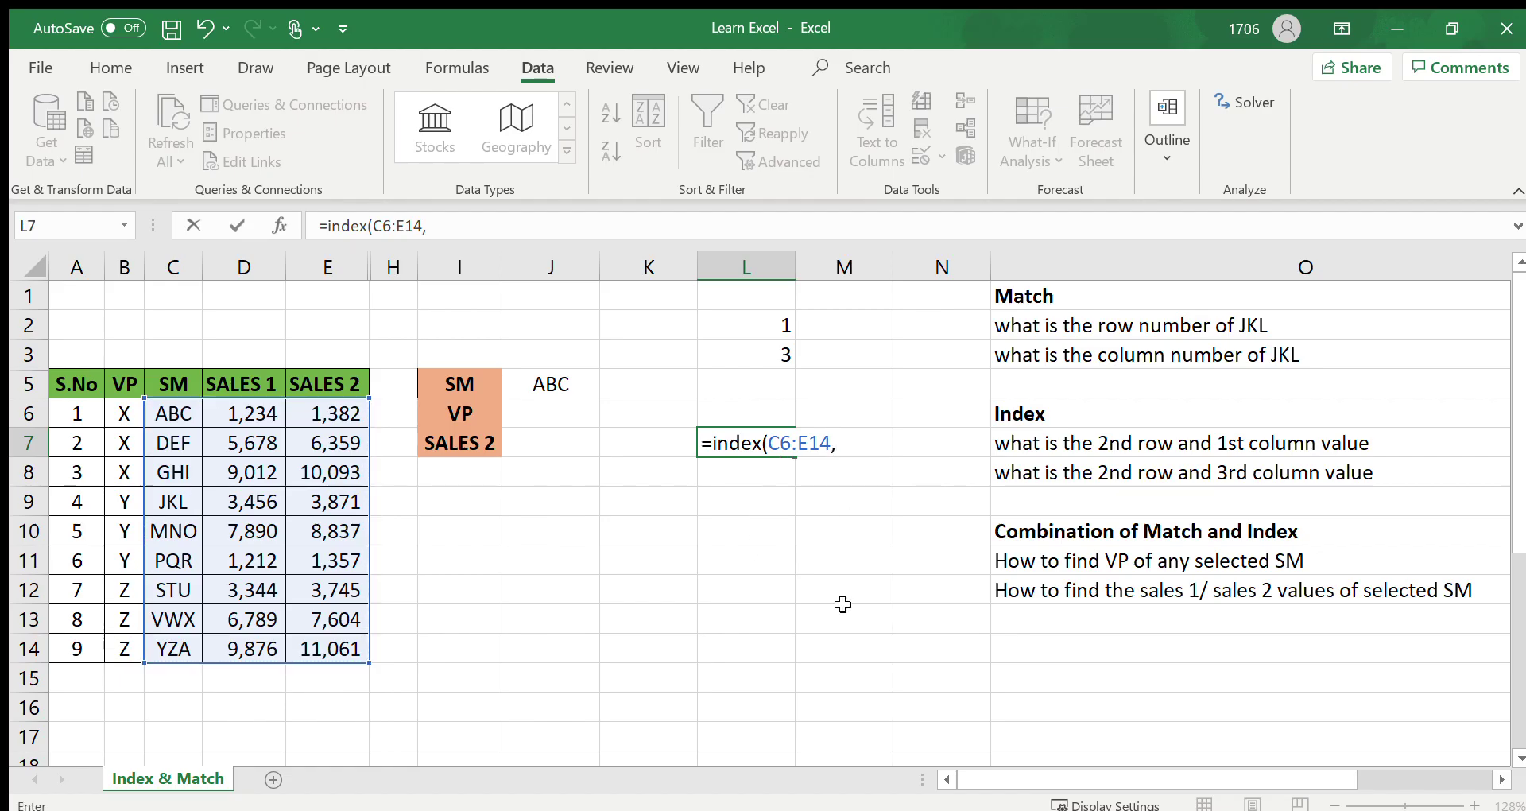
pyautogui.write('2,1)')
pyautogui.press('Return')
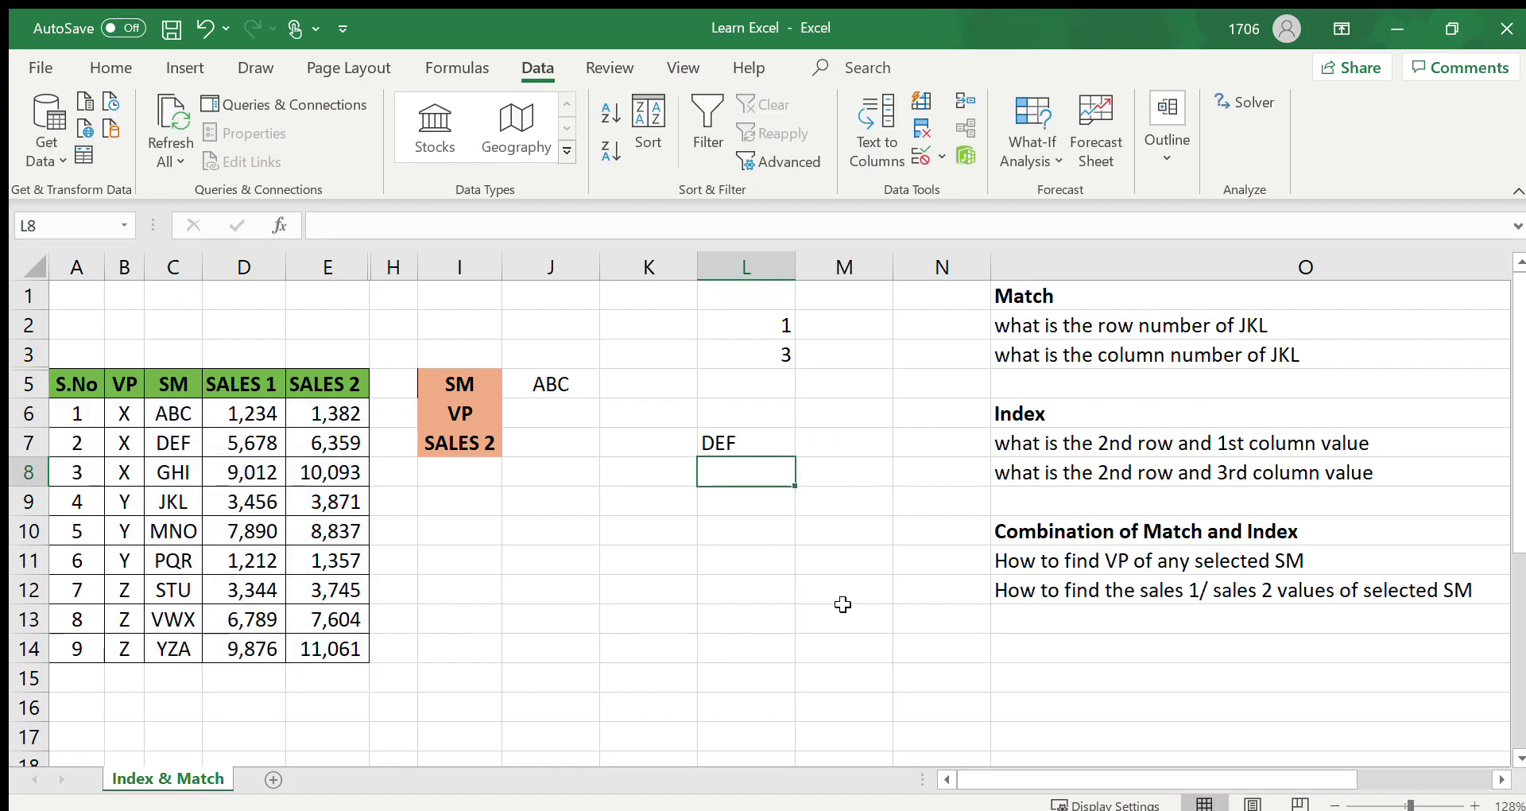
pyautogui.click(757, 443)
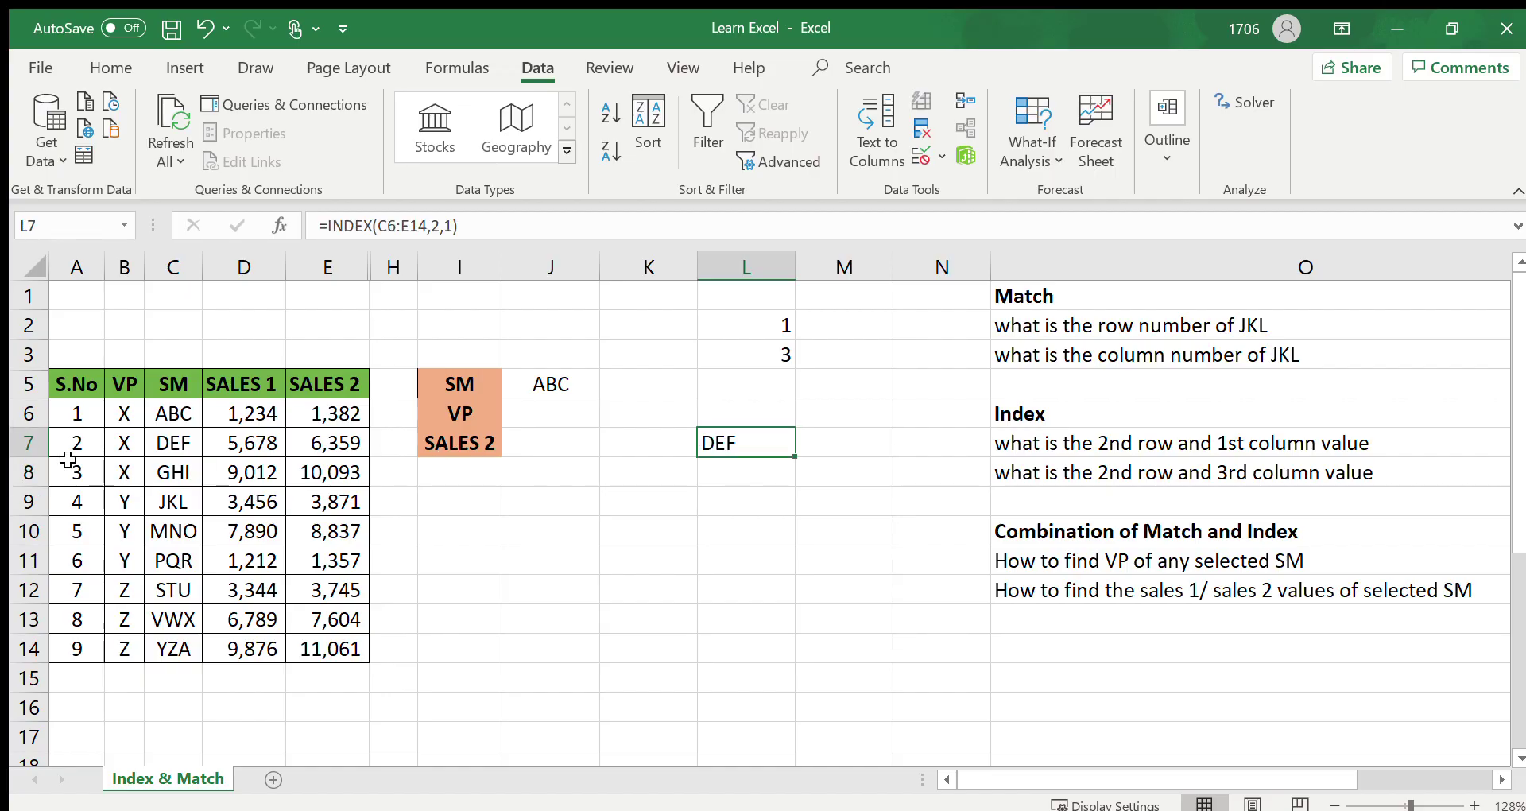
# Step: Highlight the whole of row 7 with a blue fill
pyautogui.click(28, 442)
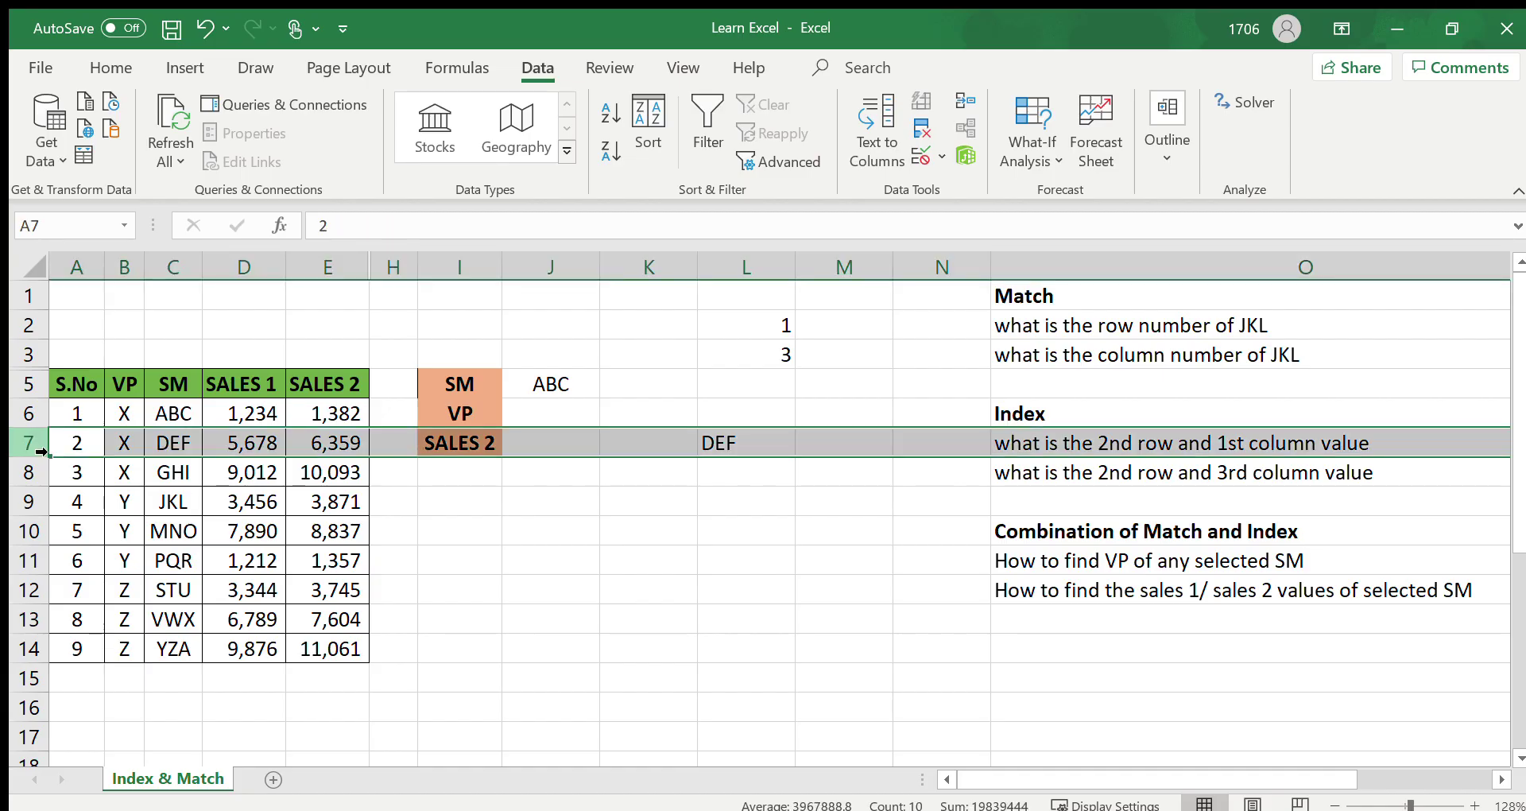
pyautogui.click(103, 69)
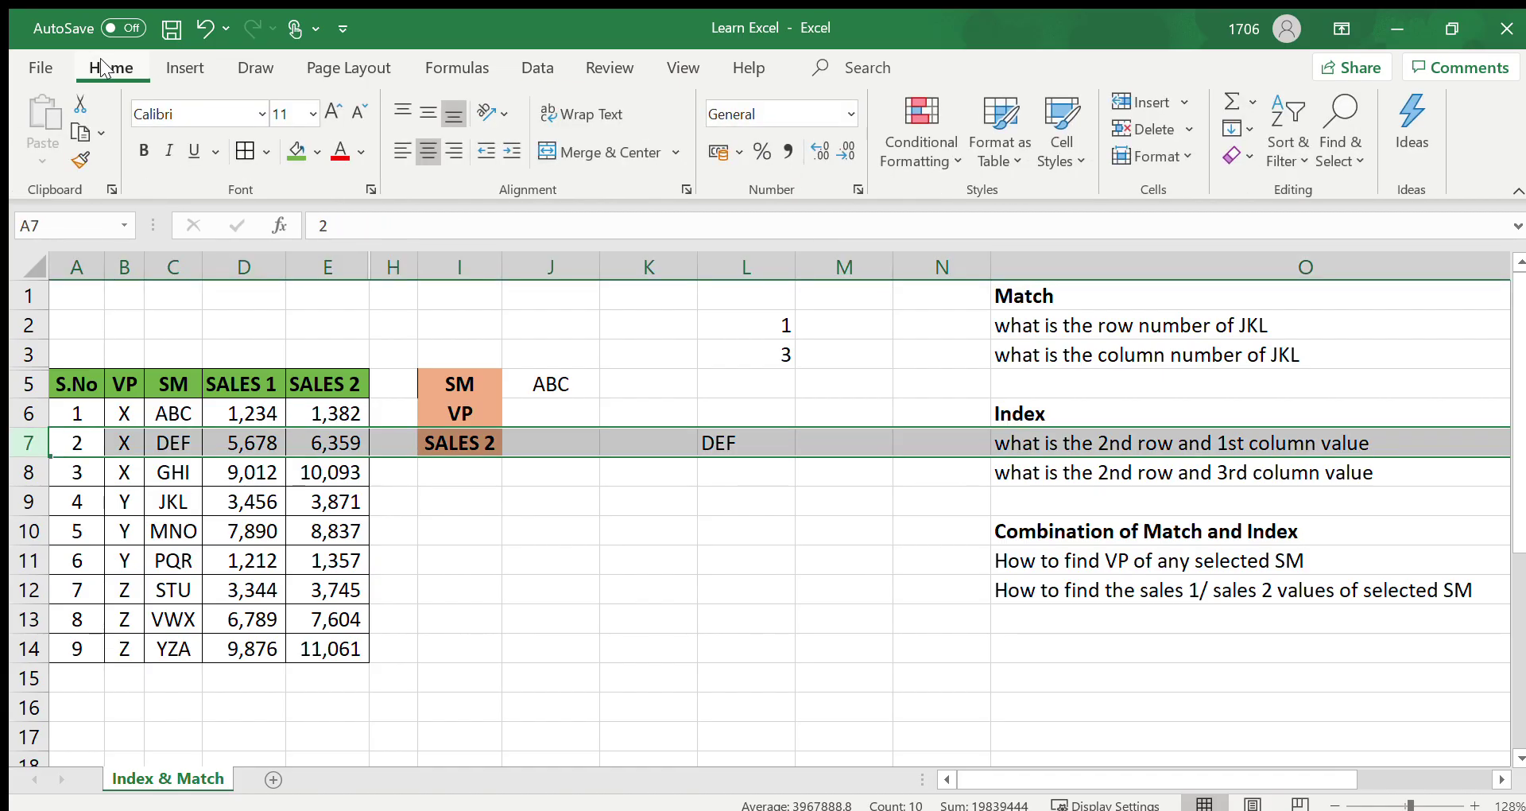
pyautogui.click(294, 152)
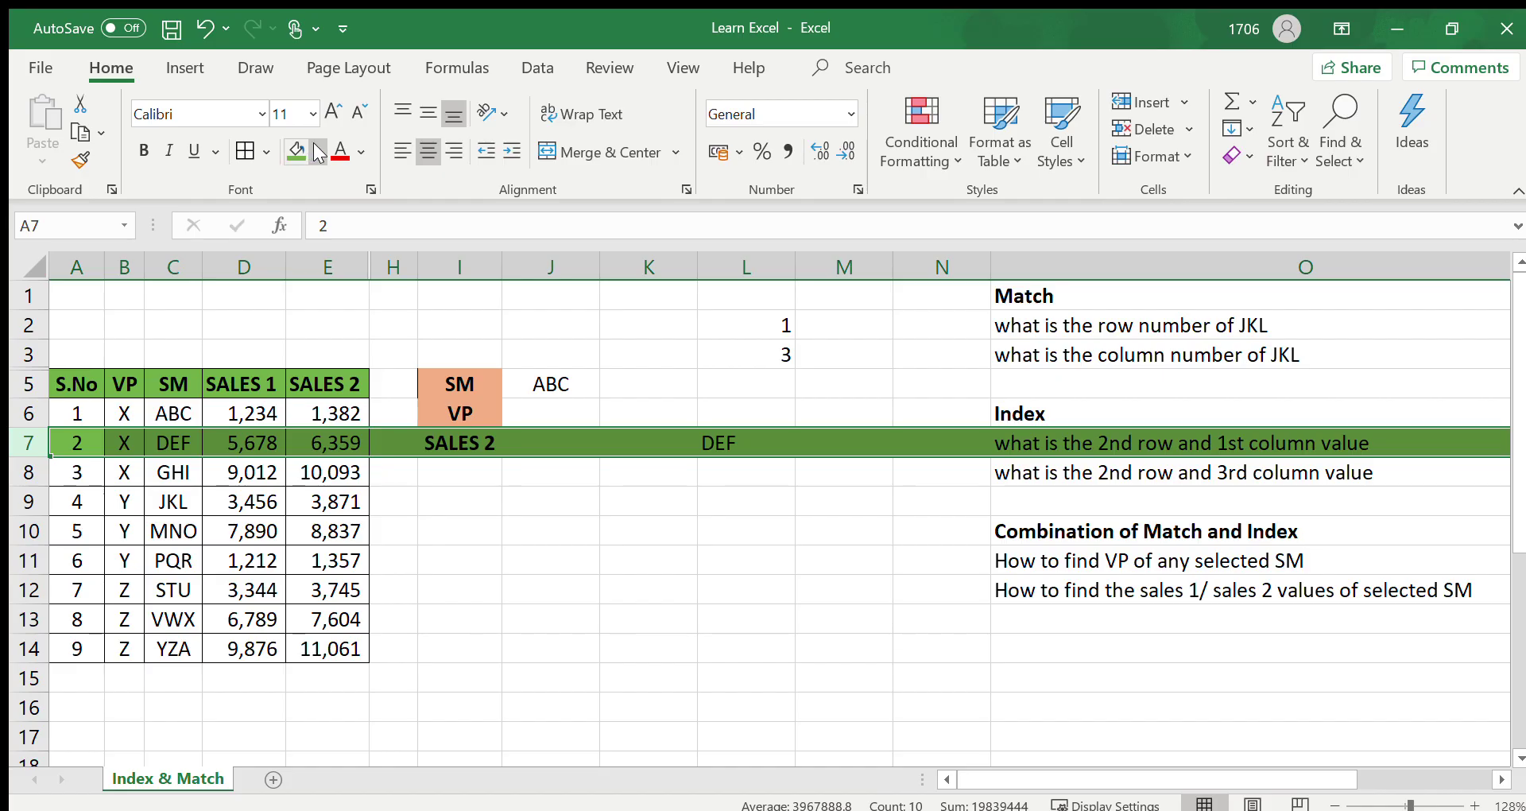
pyautogui.click(367, 205)
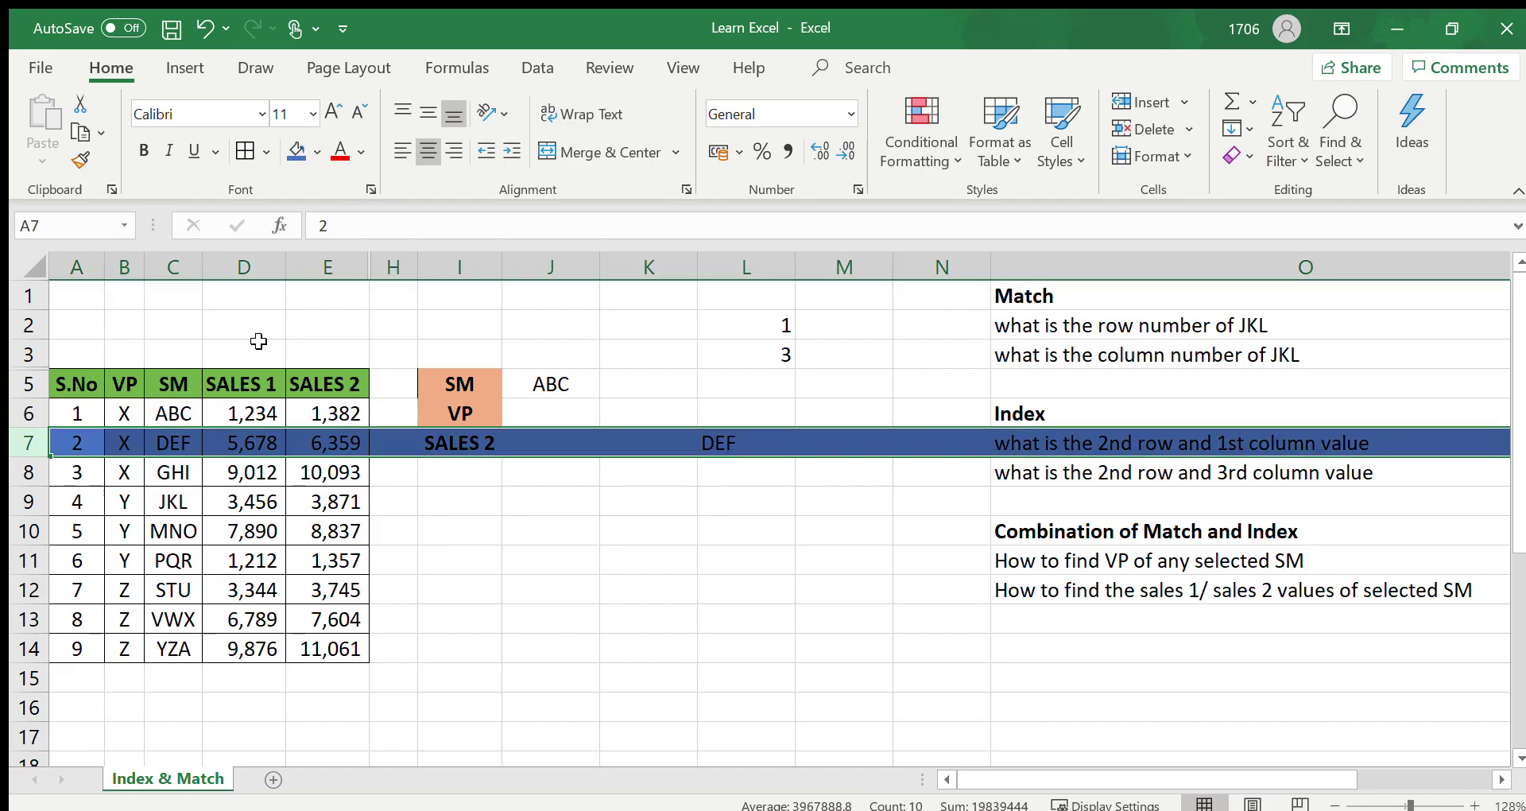
# Step: Highlight the whole of column C with an orange fill and make DEF in C7 bold
pyautogui.click(178, 267)
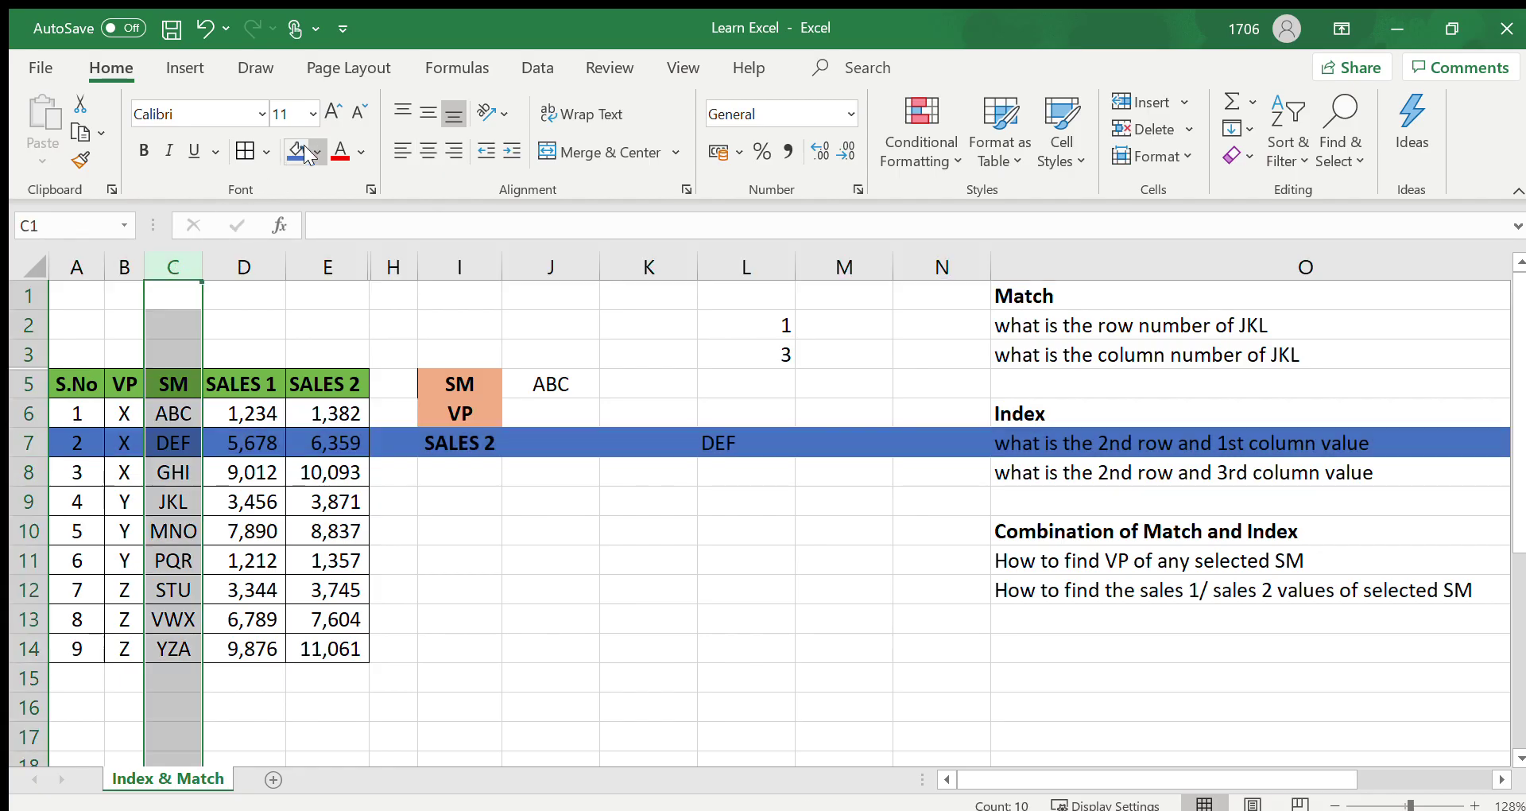
pyautogui.click(394, 206)
pyautogui.click(173, 435)
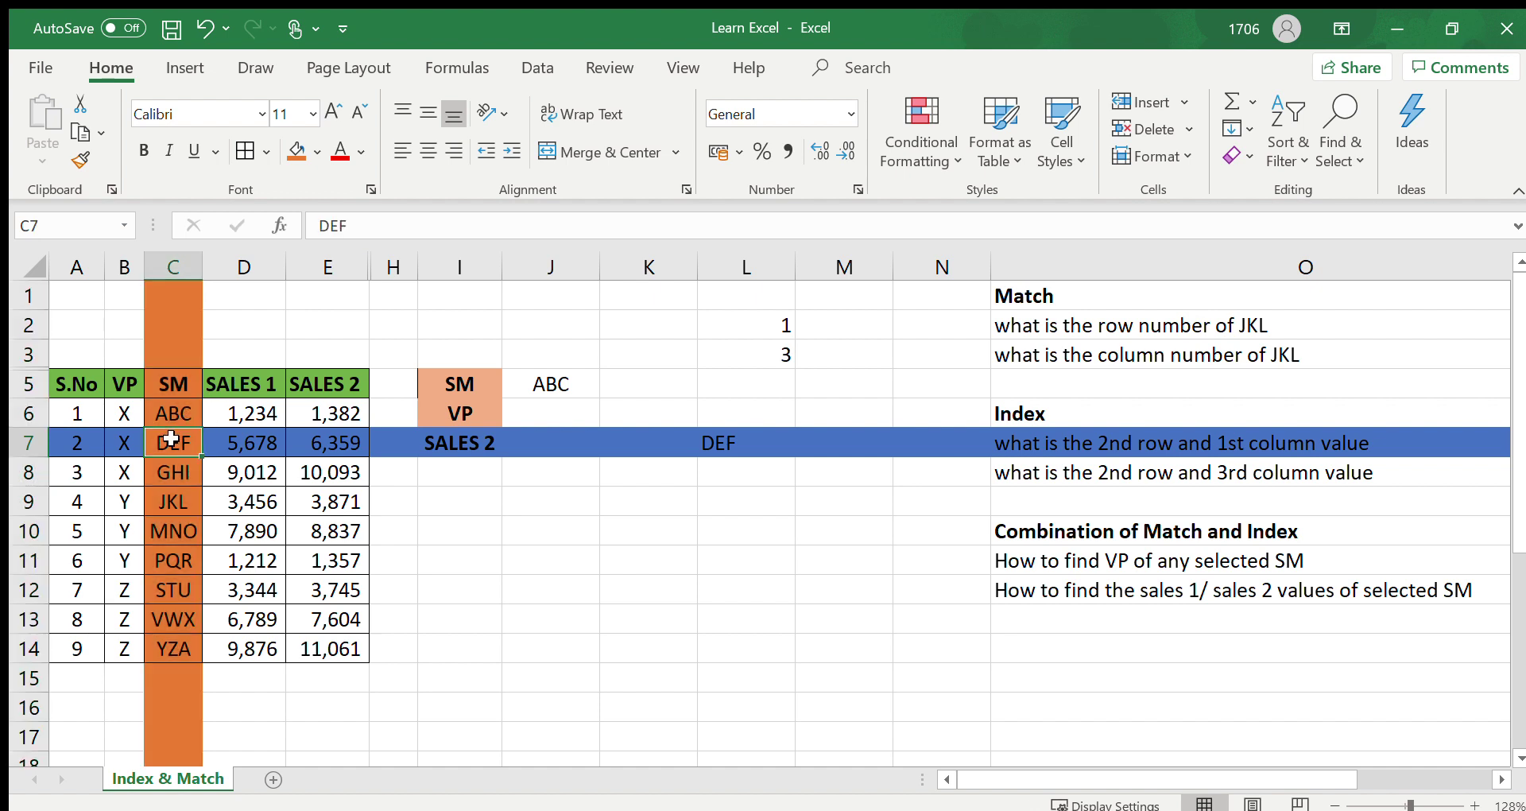
pyautogui.hotkey('ctrl', 'b')
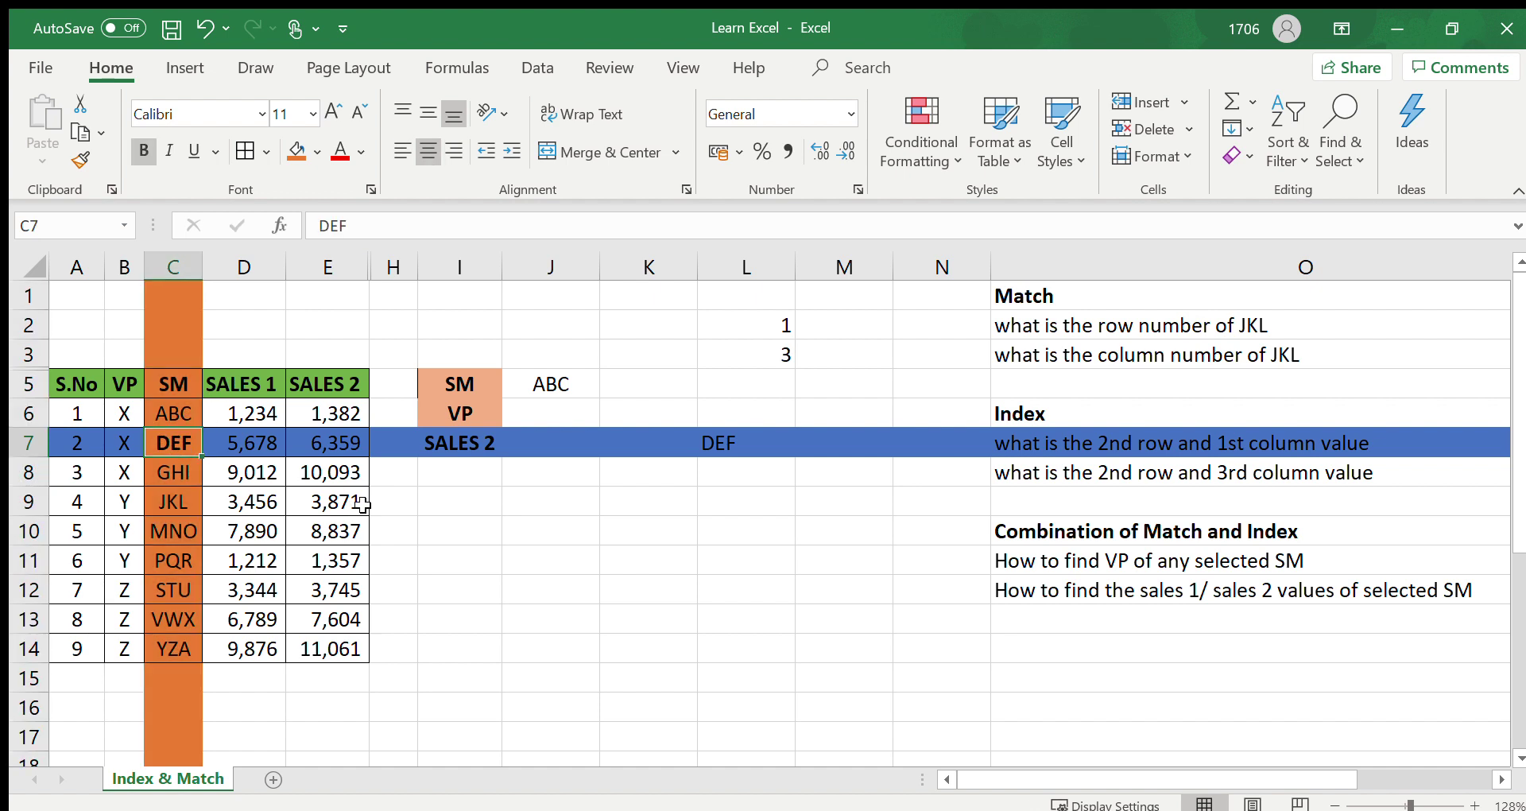
# Step: Undo the bold formatting in C7 and the highlight fills on column C and row 7
pyautogui.hotkey('ctrl', 'z')
pyautogui.hotkey('ctrl', 'z')
pyautogui.hotkey('ctrl', 'z')
pyautogui.hotkey('ctrl', 'z')
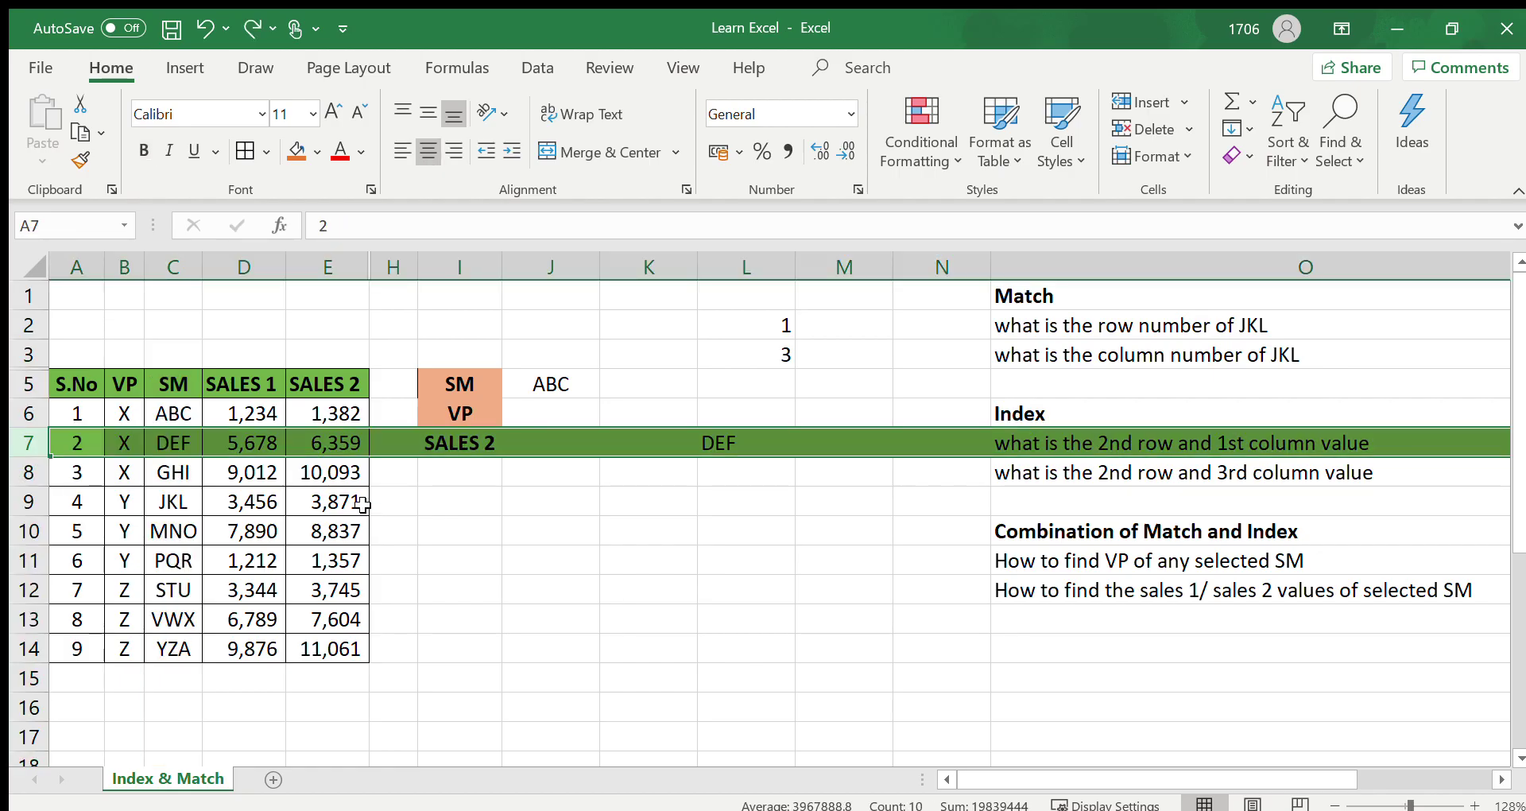
pyautogui.hotkey('ctrl', 'z')
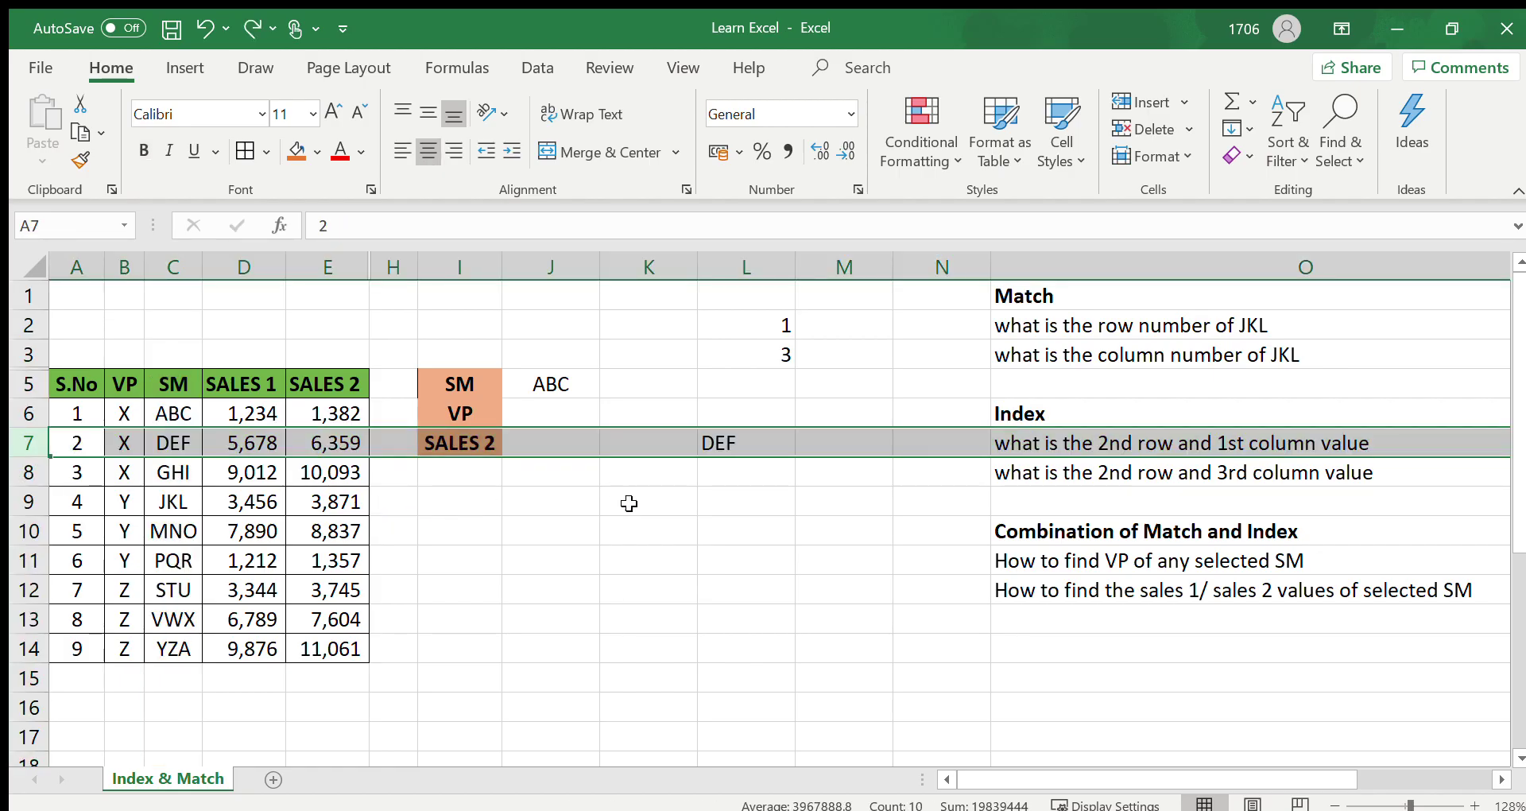
# Step: Enter =INDEX(C6:E14,2,3) in L8 to answer the question about the second row and third column value
pyautogui.click(747, 470)
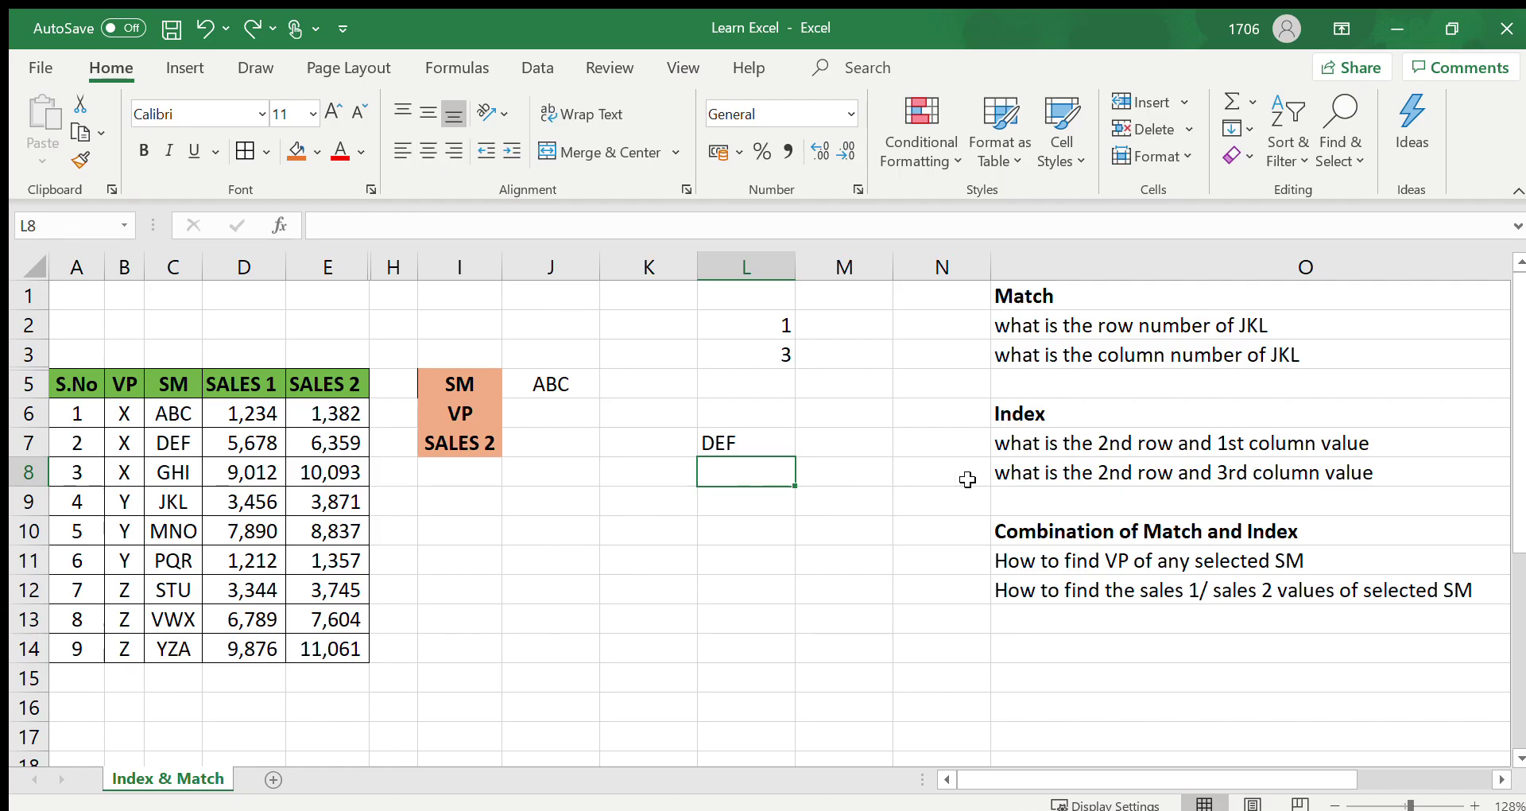
pyautogui.click(1043, 477)
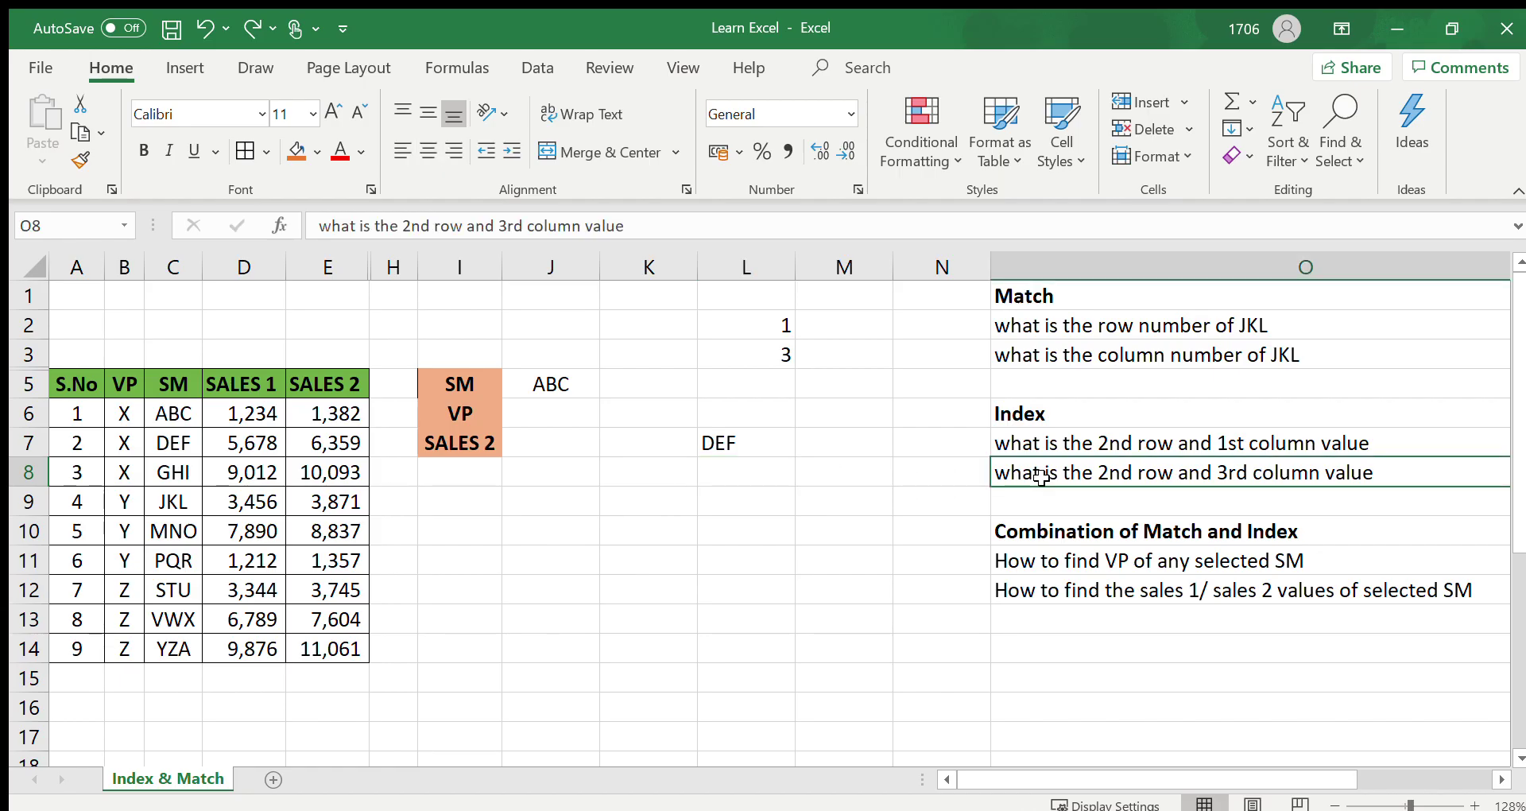
pyautogui.click(754, 473)
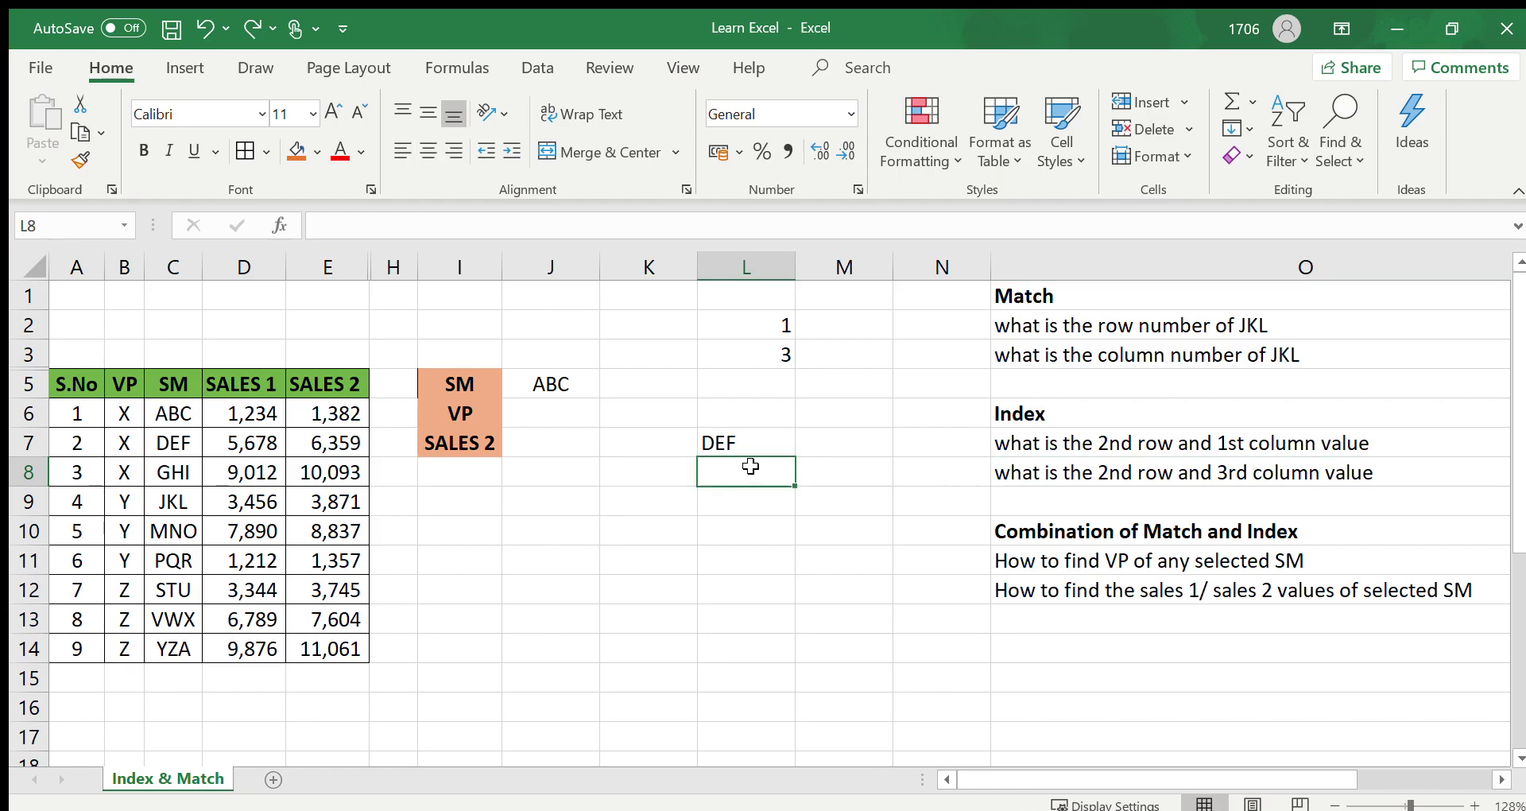
pyautogui.write('=index')
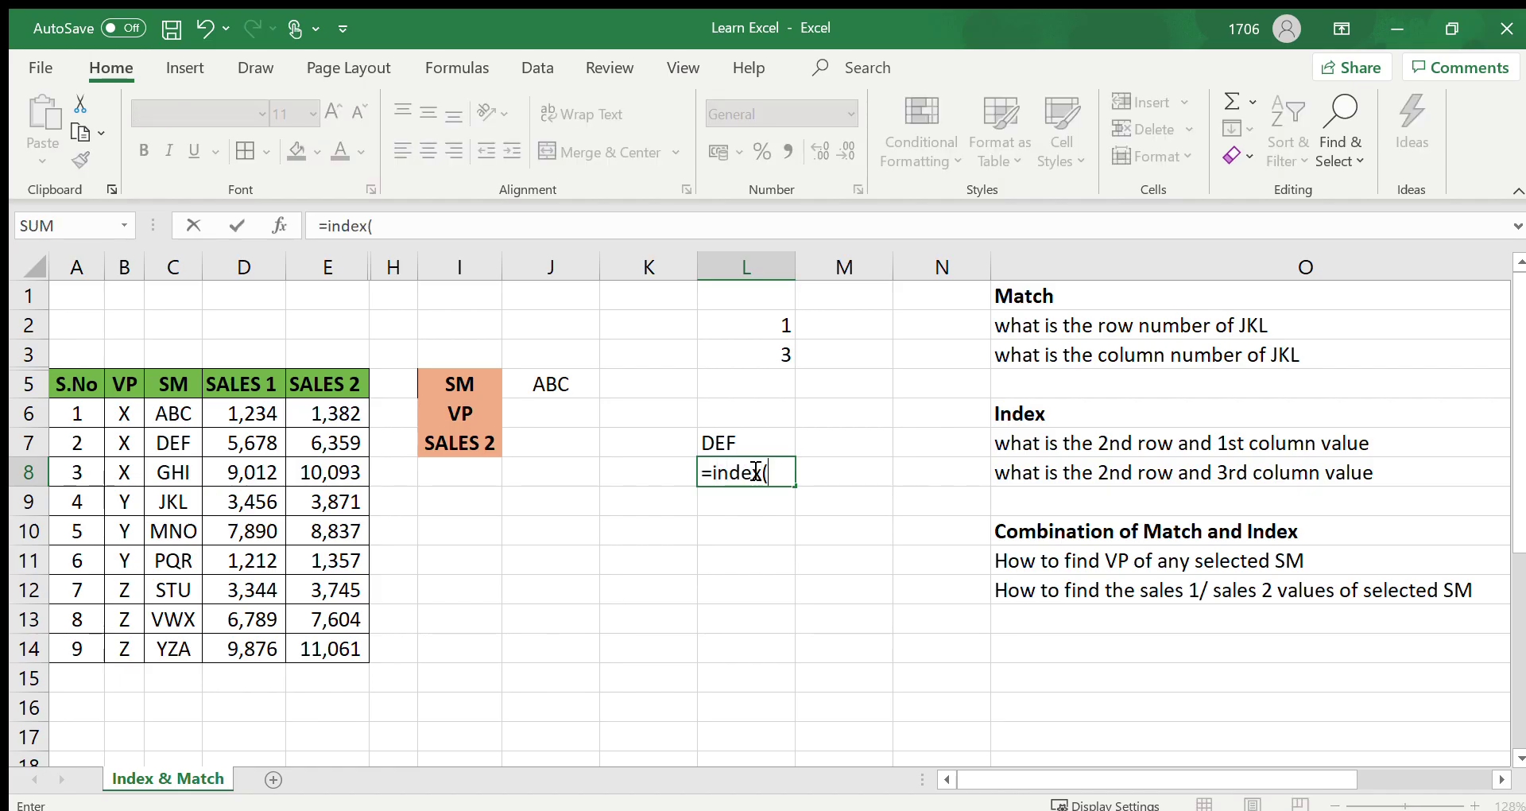
pyautogui.write('(')
pyautogui.moveTo(165, 413); pyautogui.dragTo(324, 648)
pyautogui.write(',')
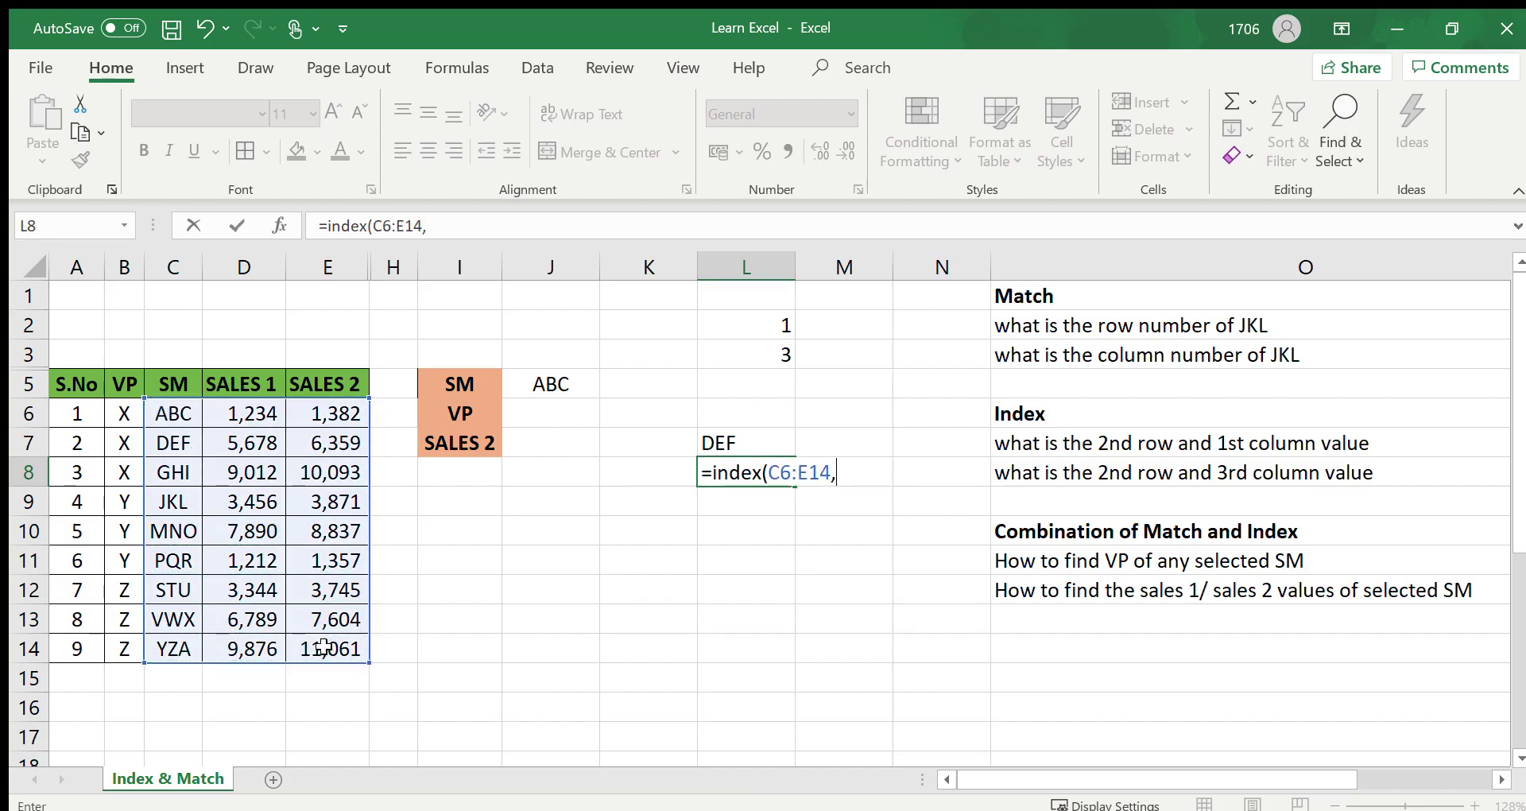
pyautogui.write('2,3)')
pyautogui.press('BackSpace')
pyautogui.press('Return')
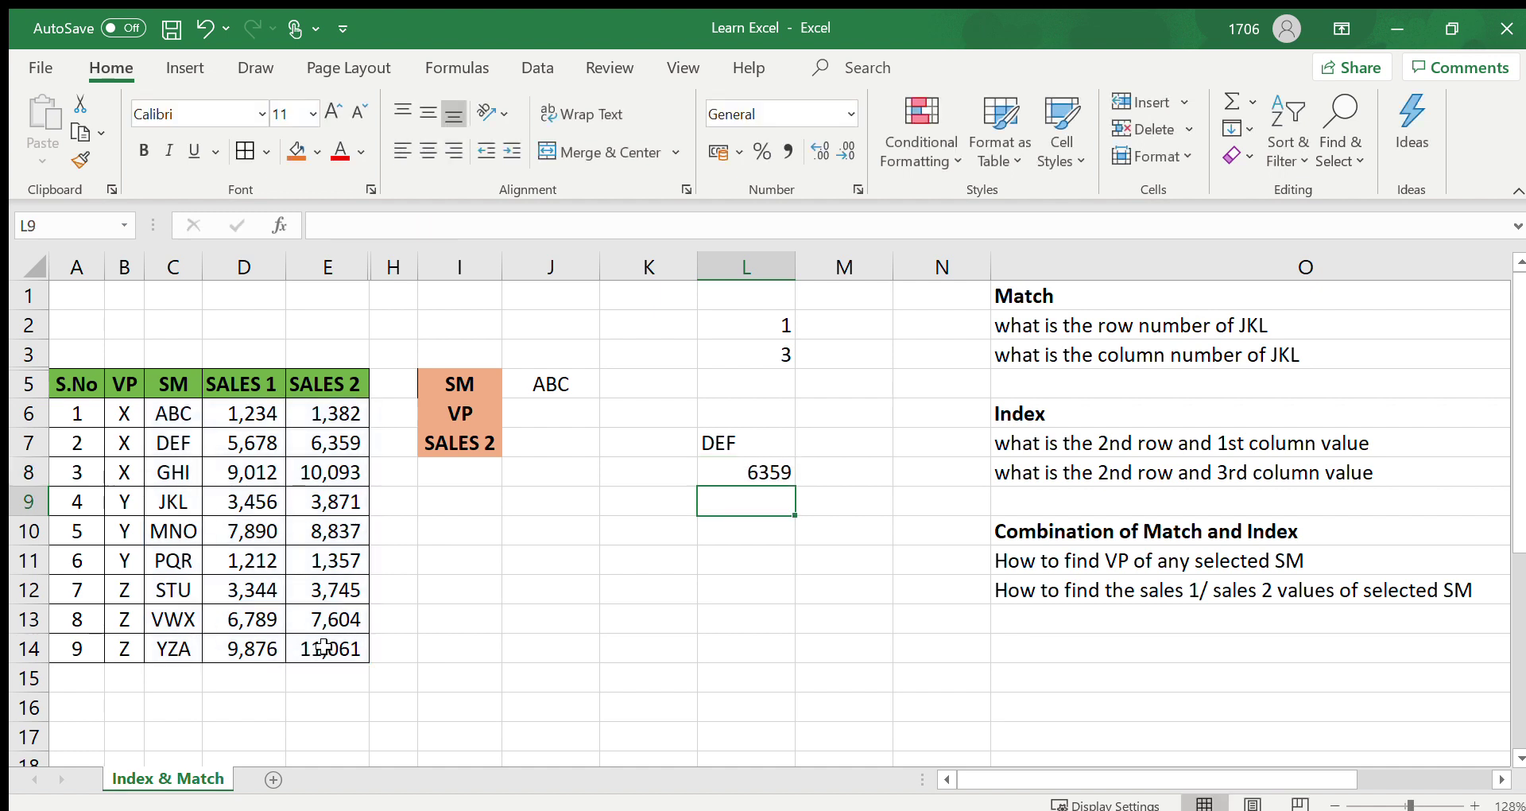
pyautogui.click(743, 467)
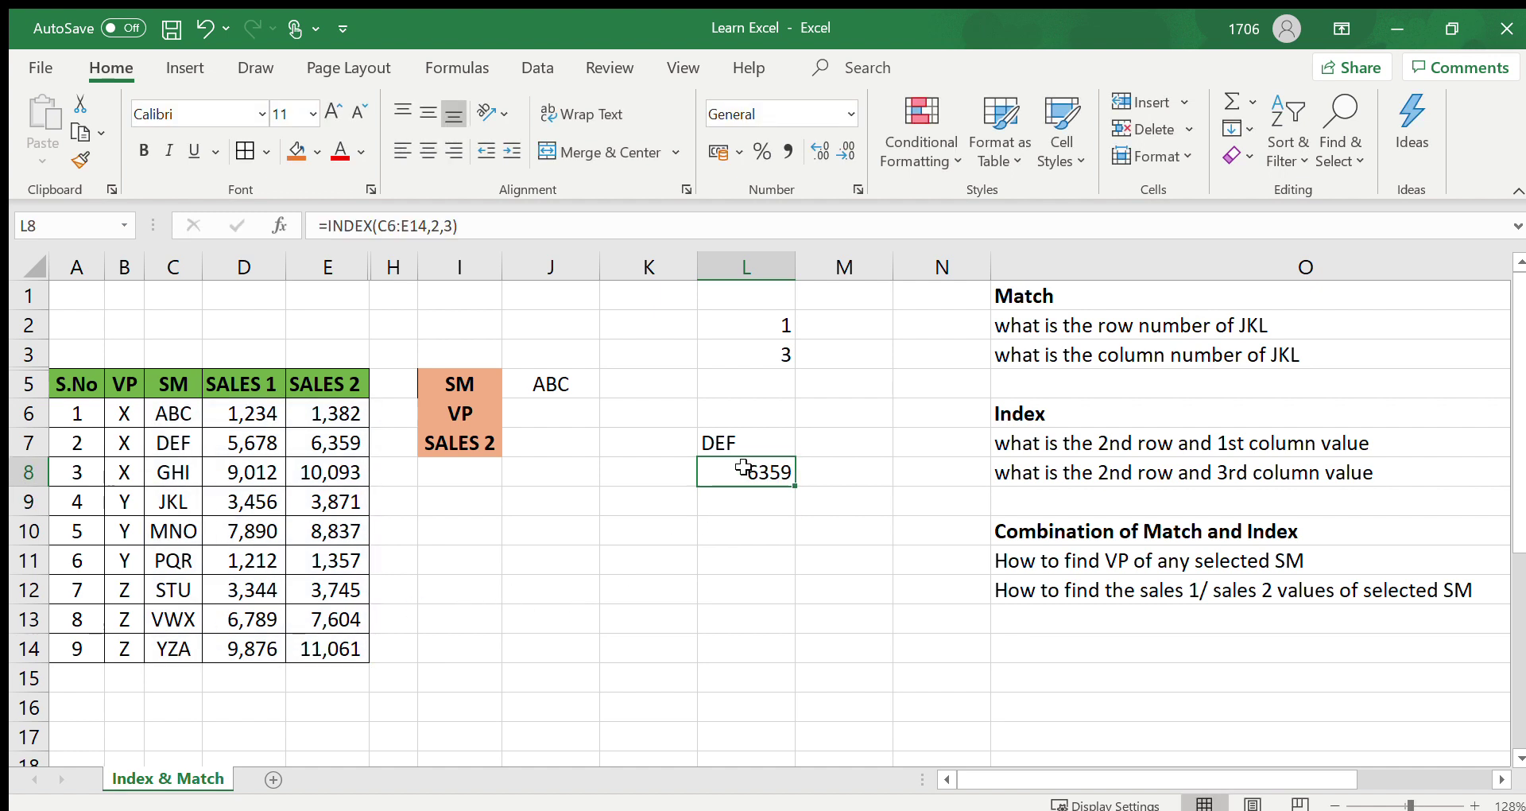
# Step: Highlight the whole of row 7 and column E with an orange fill, and check E7 within the range C6:E14
pyautogui.click(40, 448)
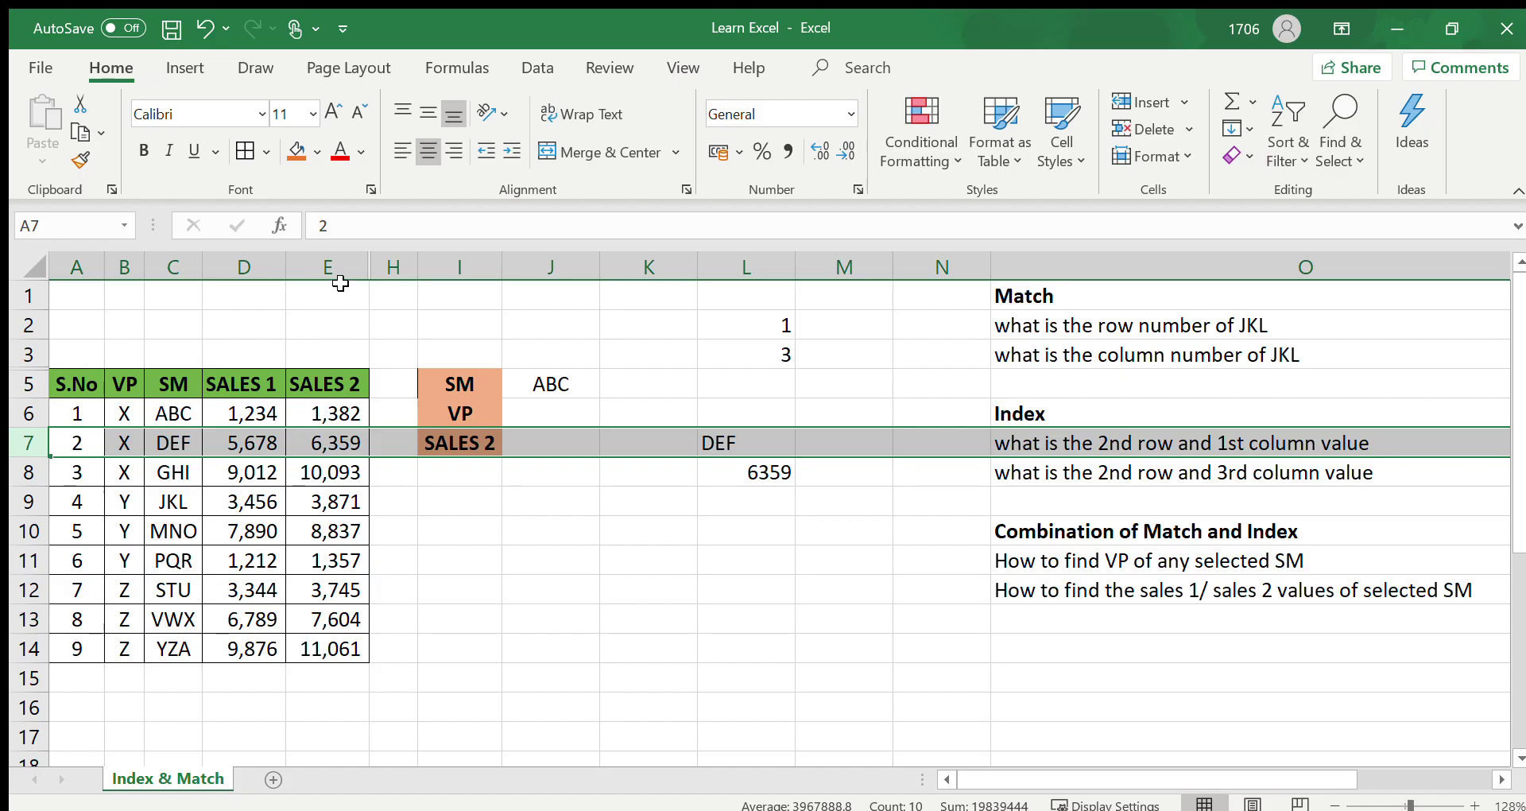
pyautogui.click(297, 151)
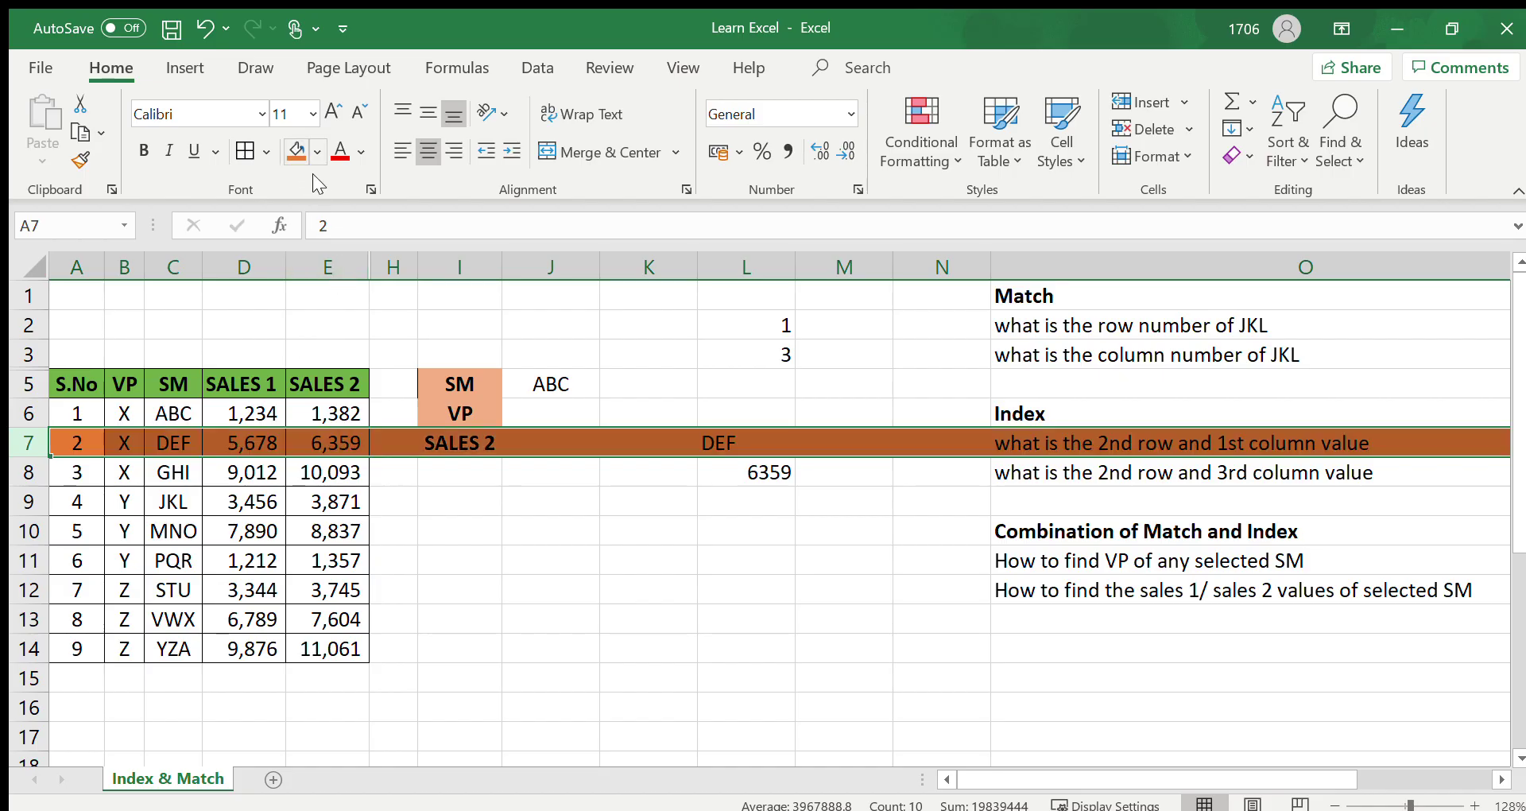
pyautogui.click(334, 265)
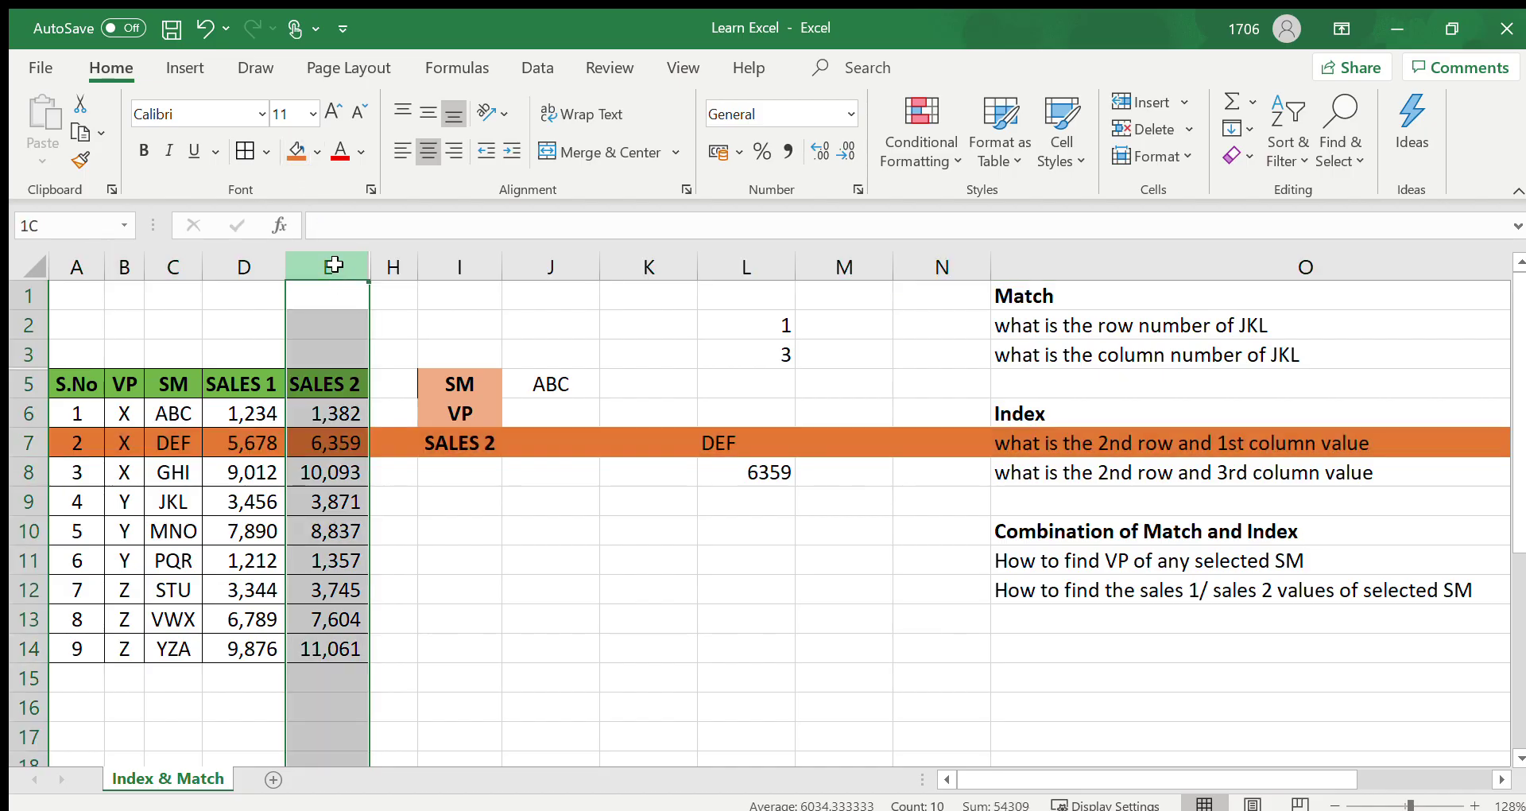
pyautogui.click(297, 151)
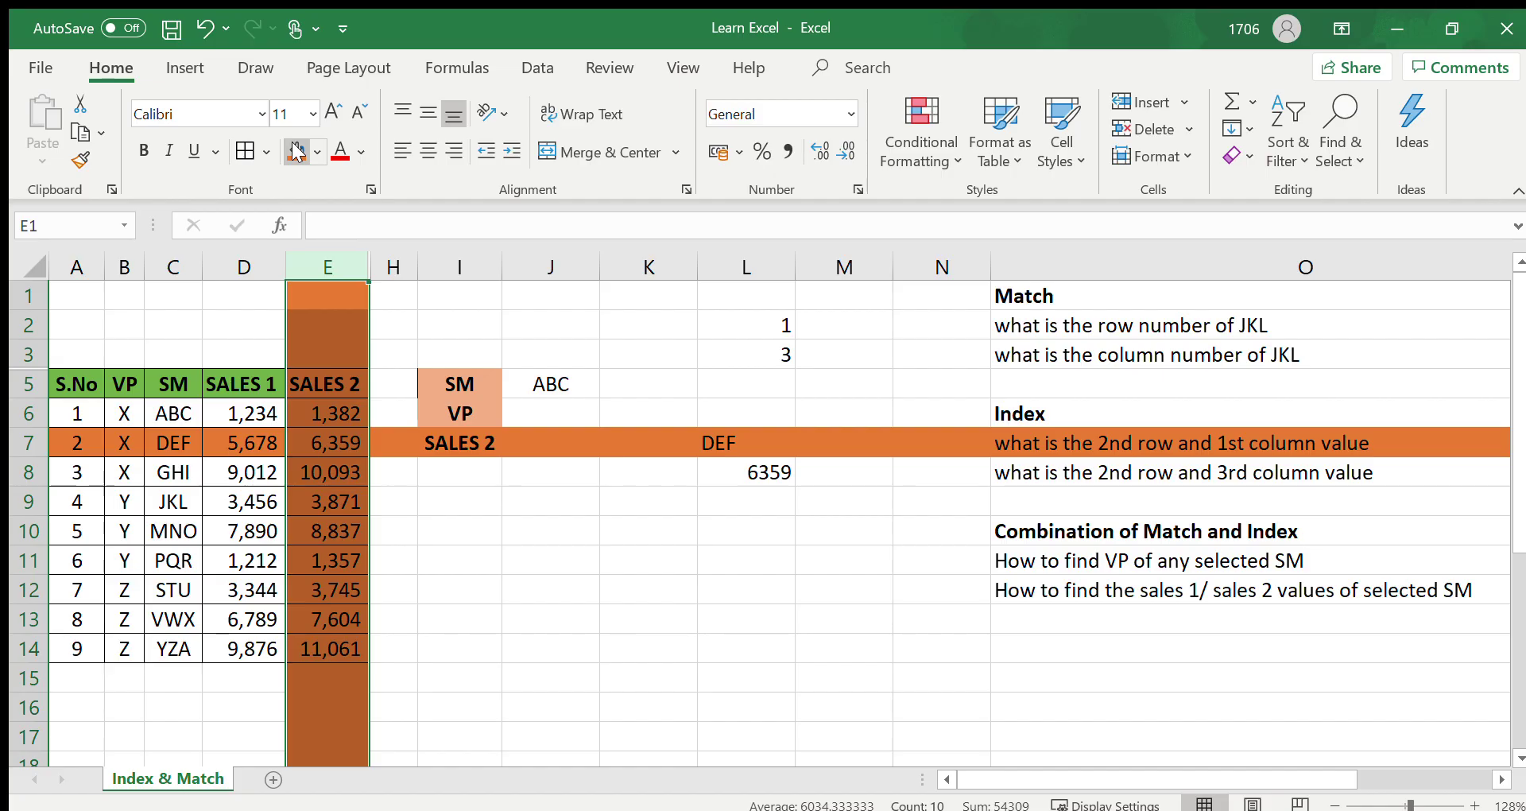
pyautogui.click(325, 443)
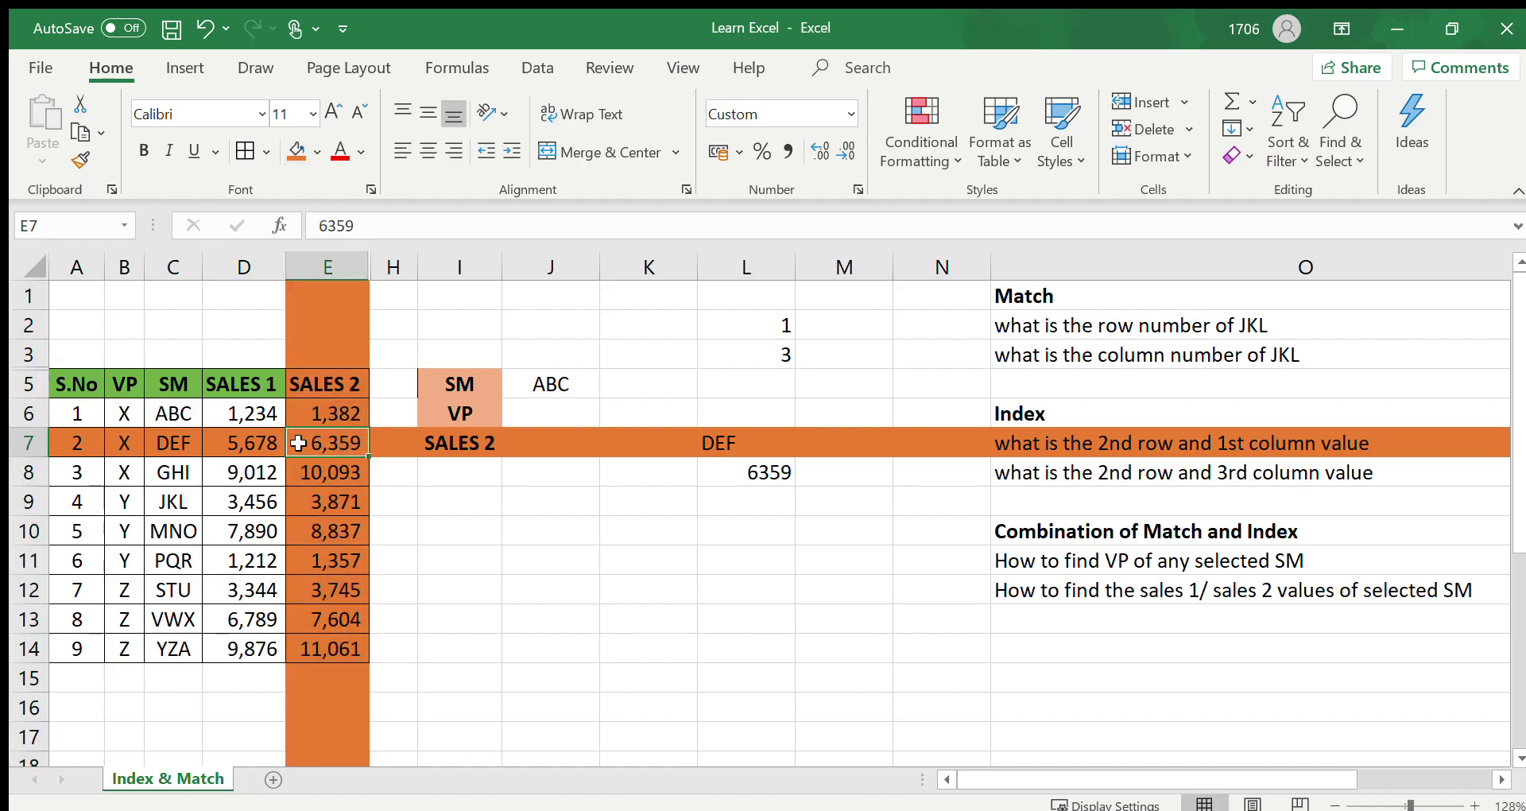
pyautogui.click(328, 270)
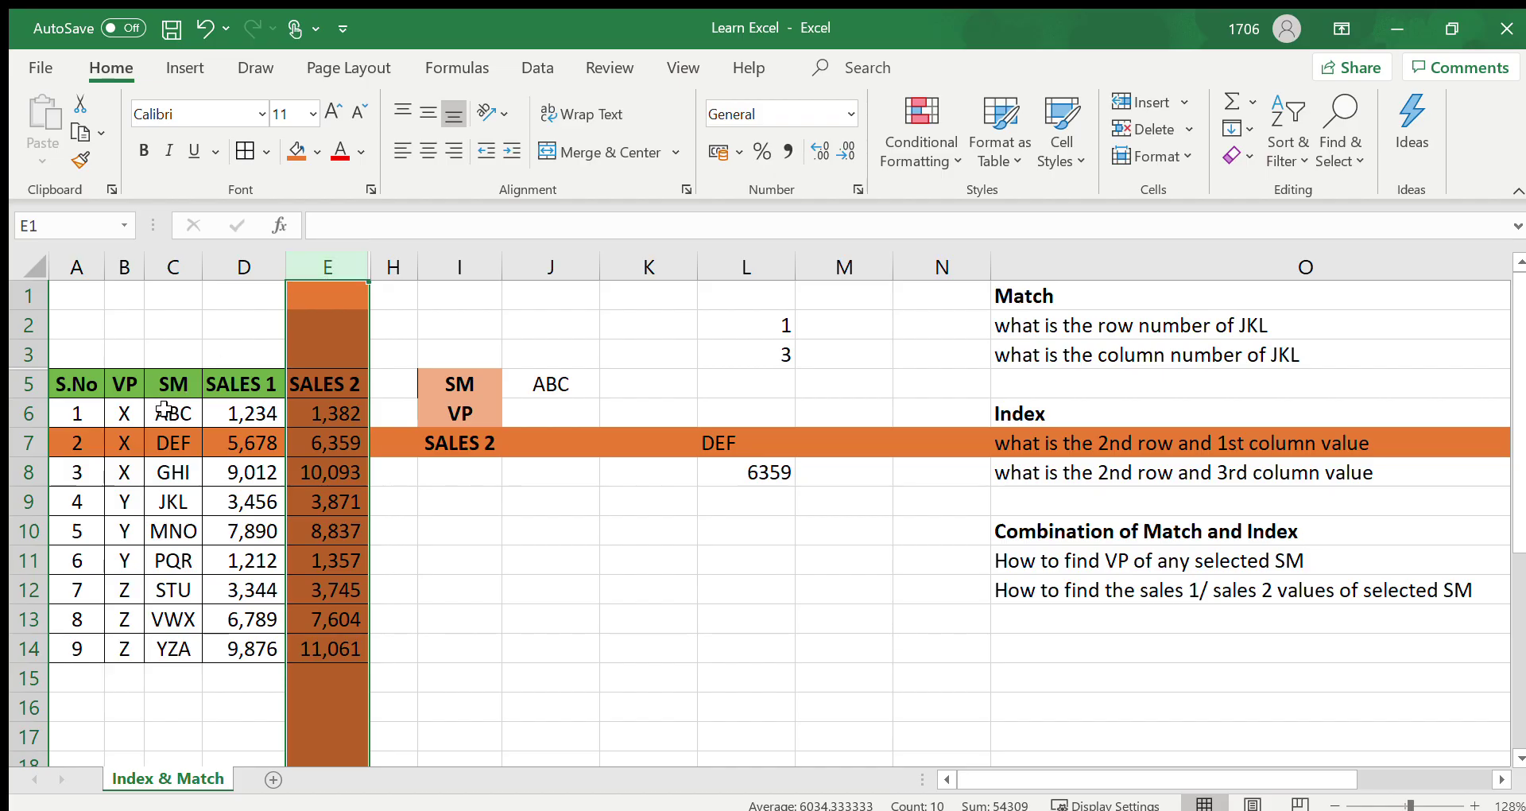
pyautogui.moveTo(165, 415); pyautogui.dragTo(329, 644)
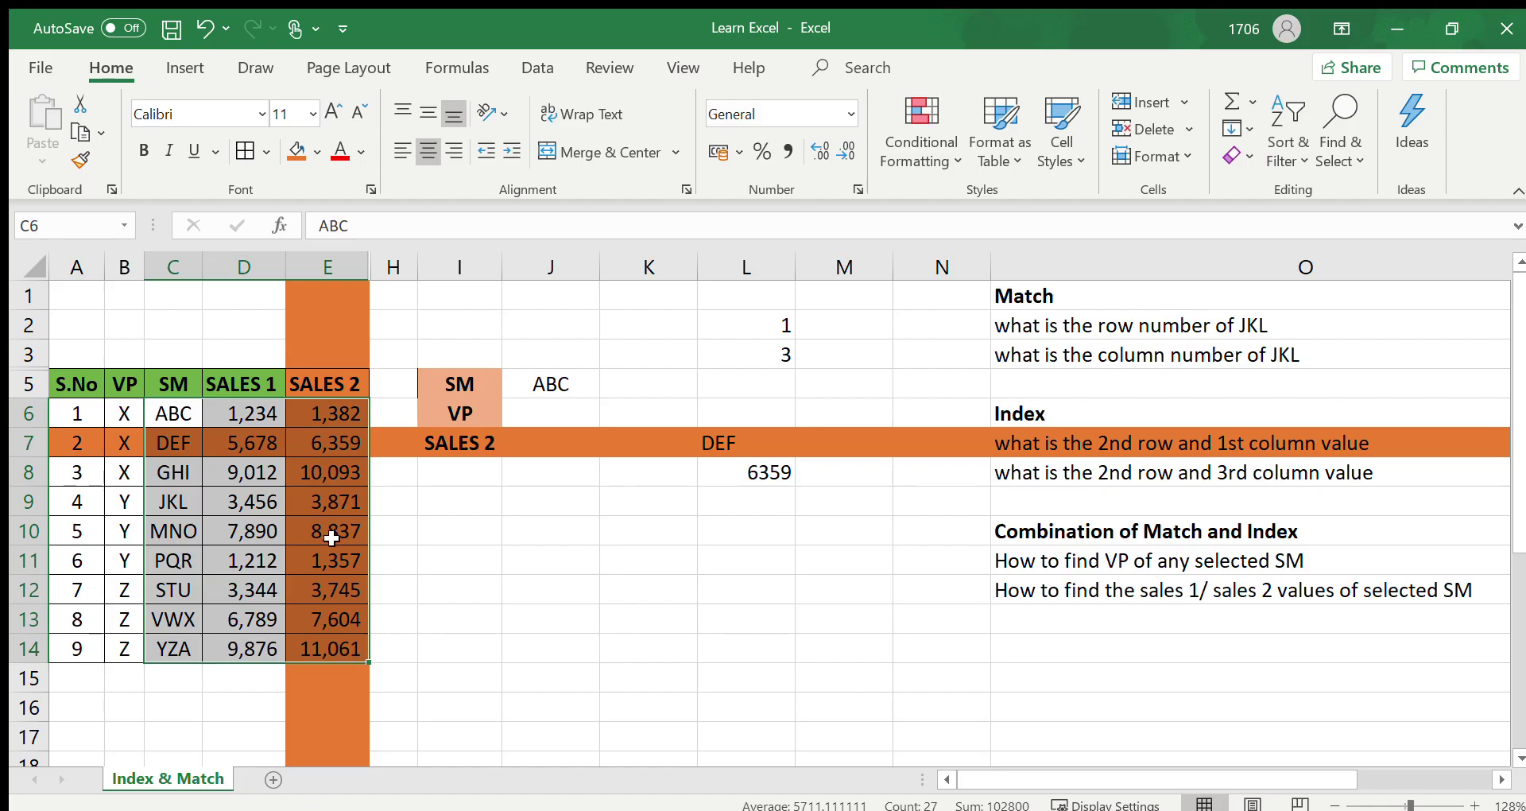
# Step: Undo the orange highlight fills on column E and row 7
pyautogui.hotkey('ctrl', 'z')
pyautogui.hotkey('ctrl', 'z')
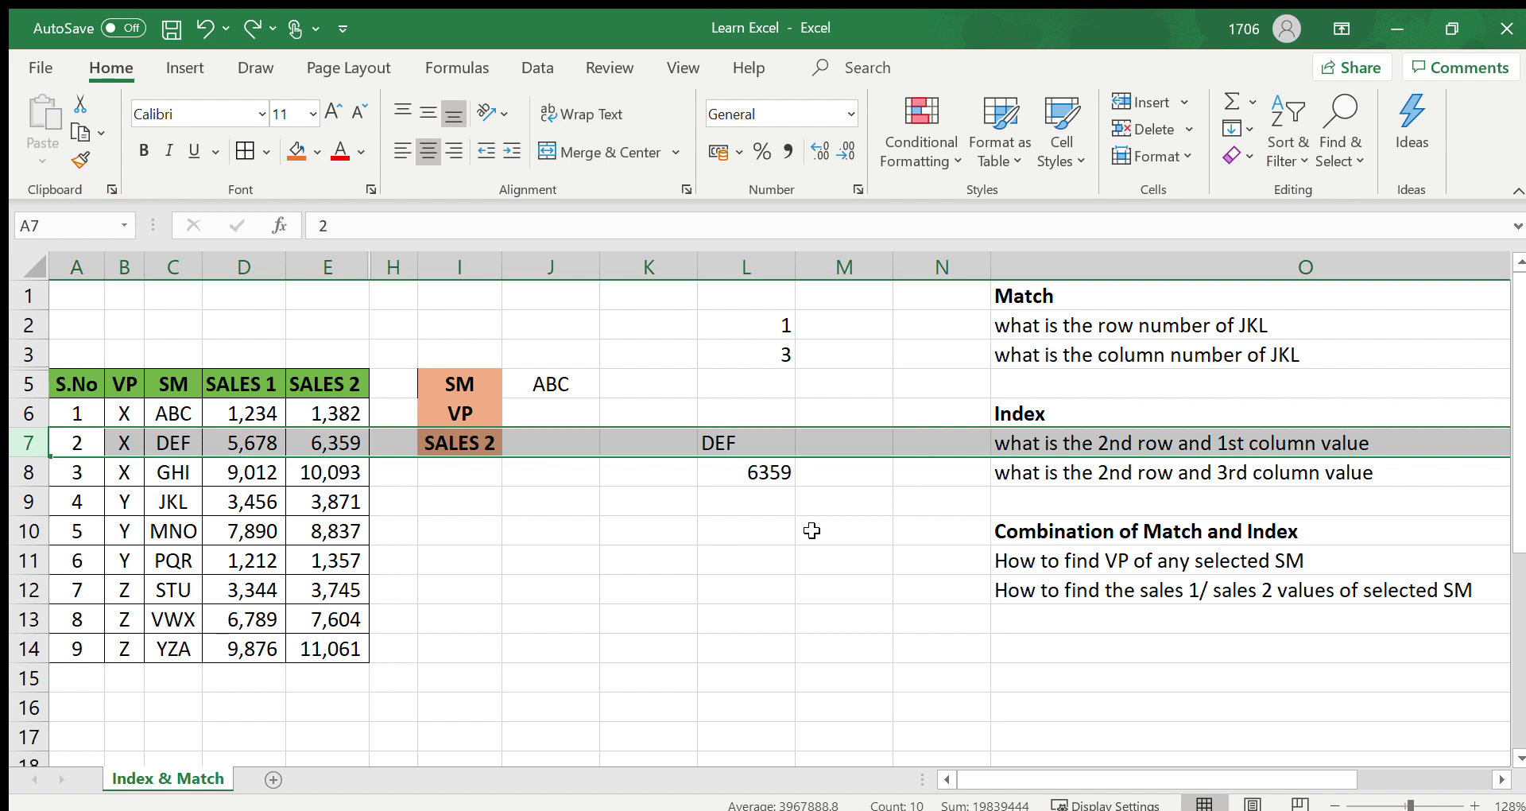
pyautogui.click(763, 526)
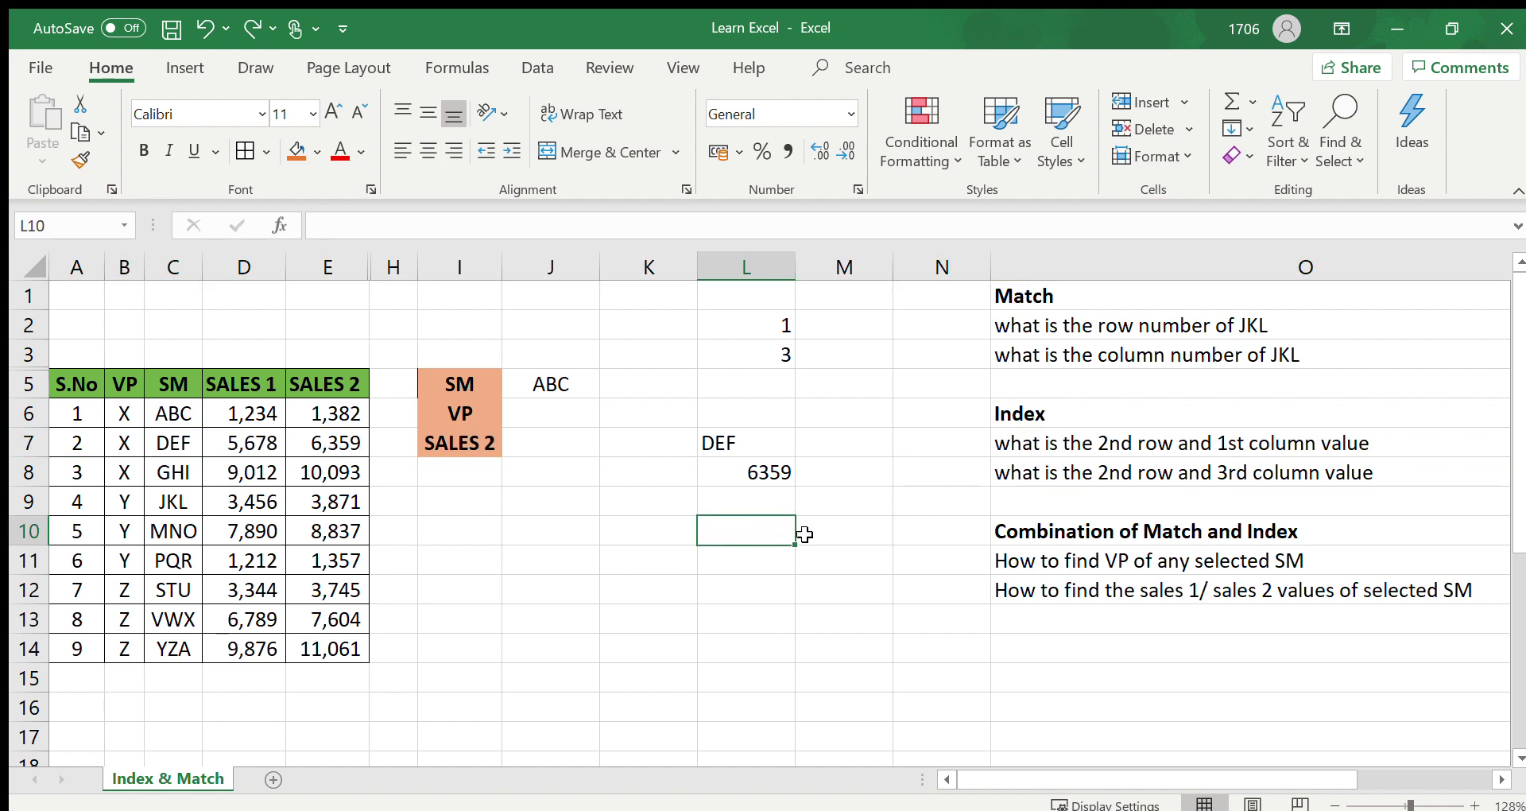
# Step: Begin an INDEX formula in J6 for the VP of the selected SM, using B6:B14 as the array
pyautogui.click(1012, 570)
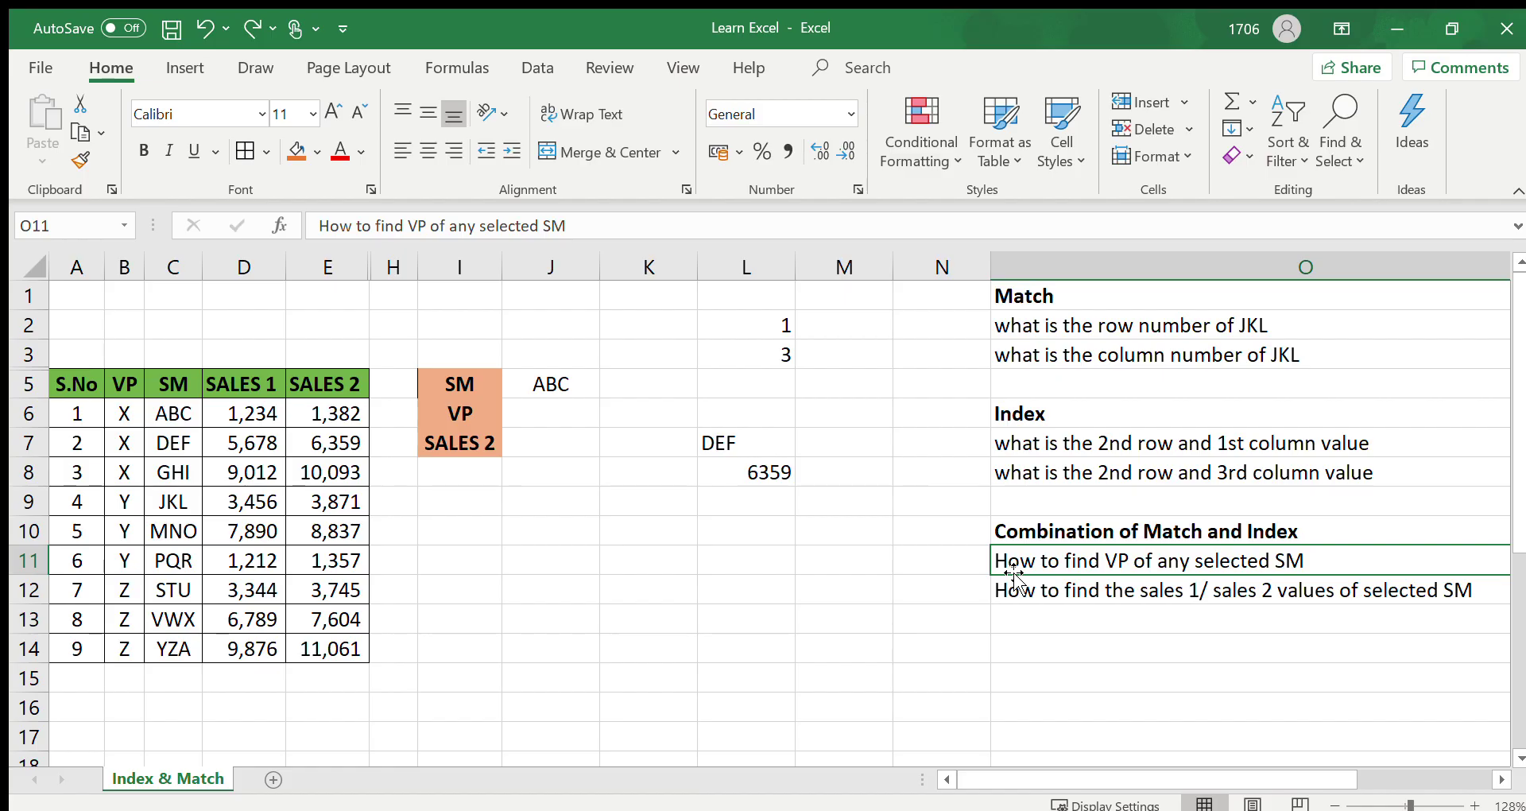
pyautogui.click(552, 413)
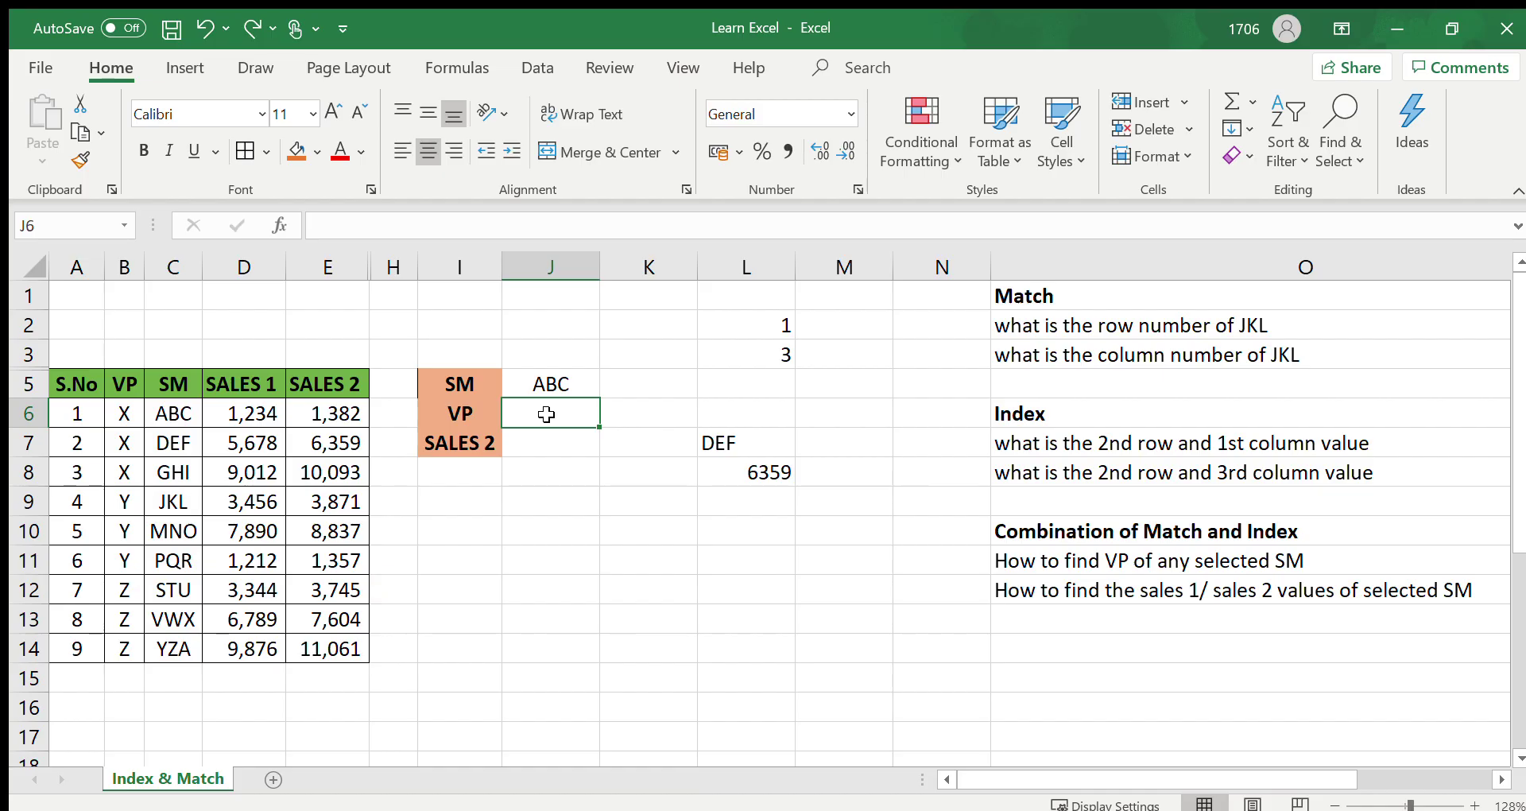
pyautogui.write('=')
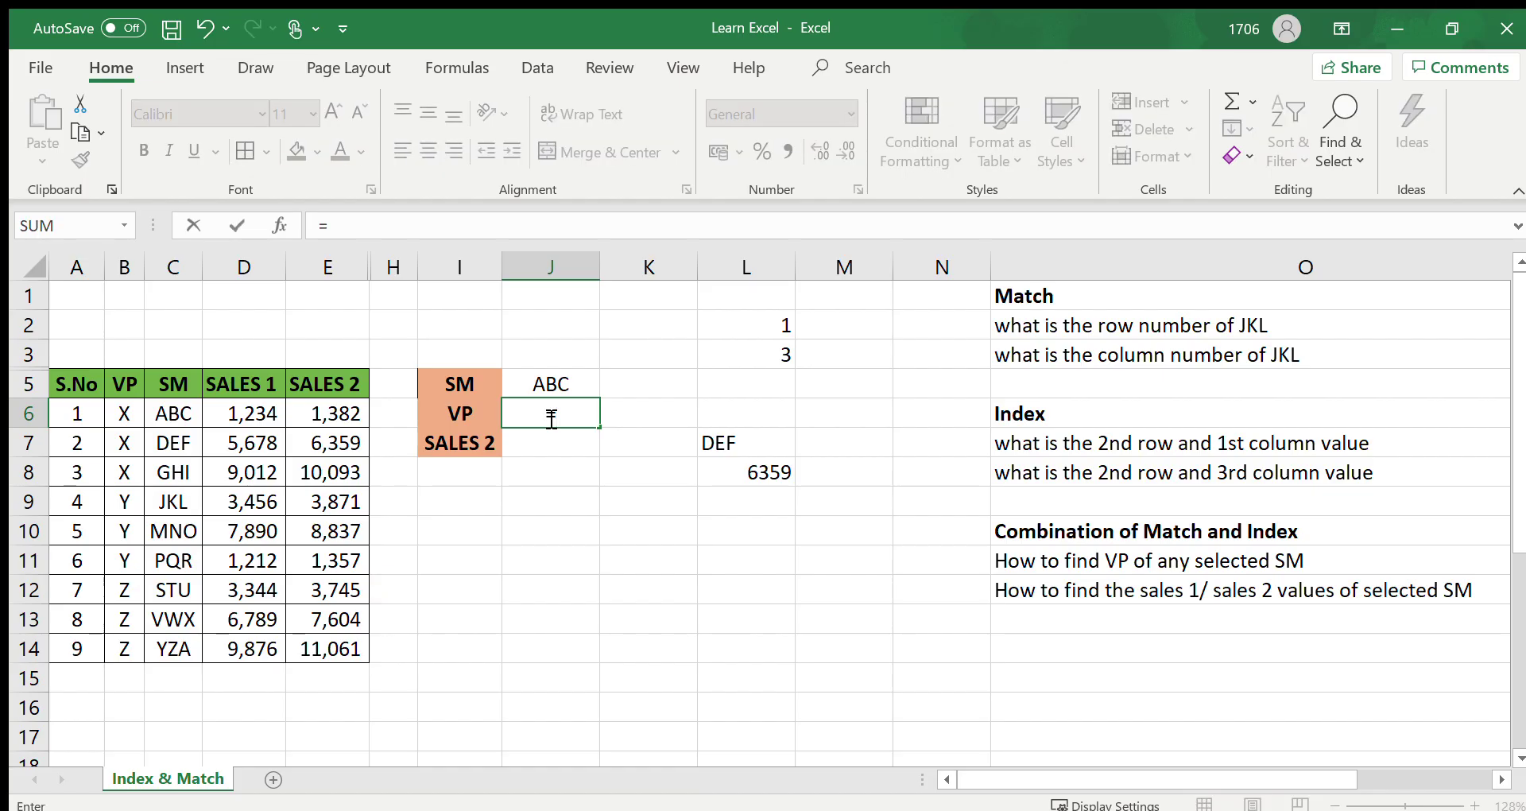
pyautogui.write('index')
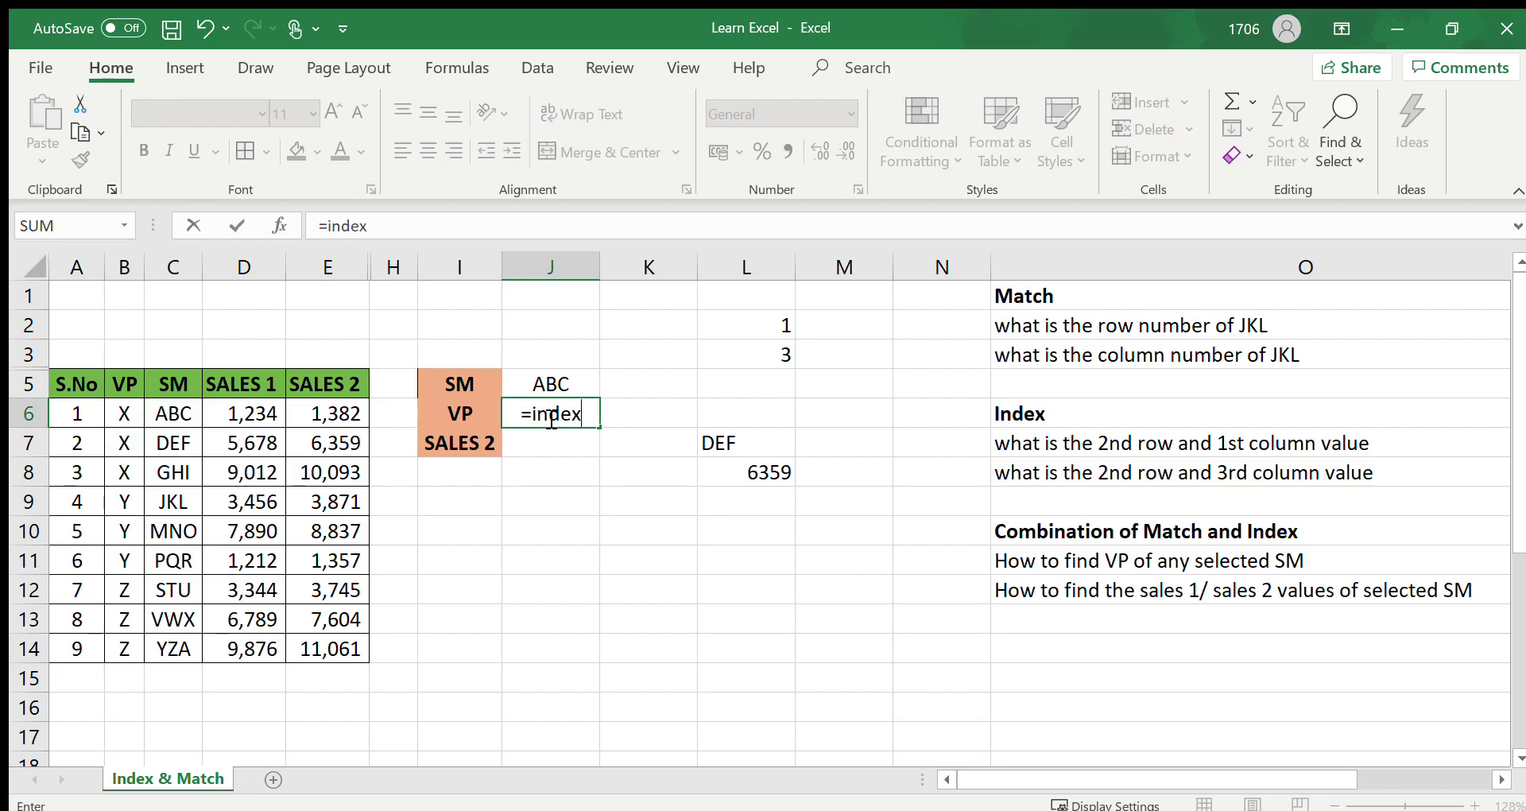
pyautogui.write('(')
pyautogui.moveTo(119, 412); pyautogui.dragTo(123, 664)
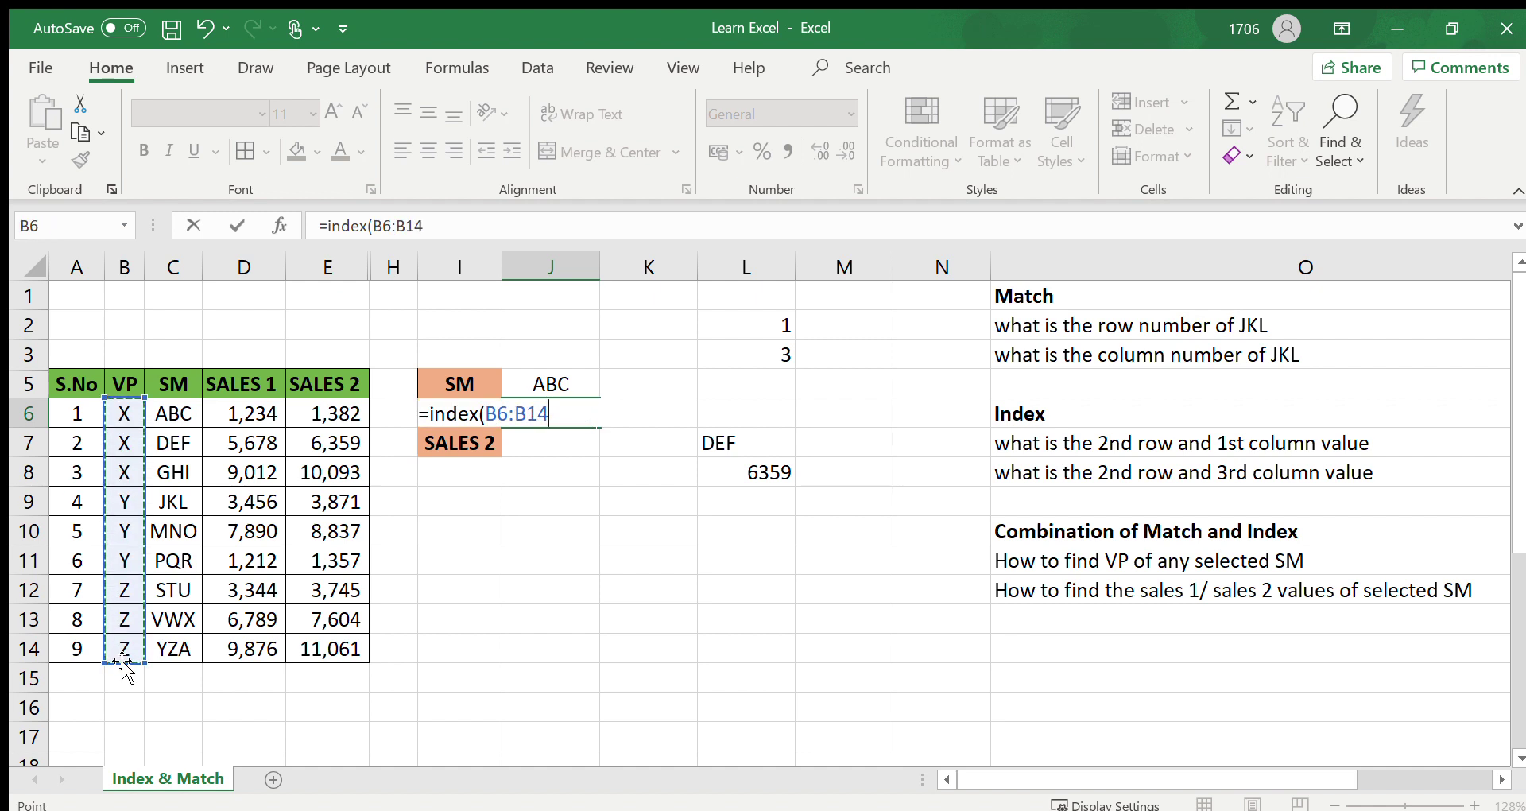
pyautogui.write(',')
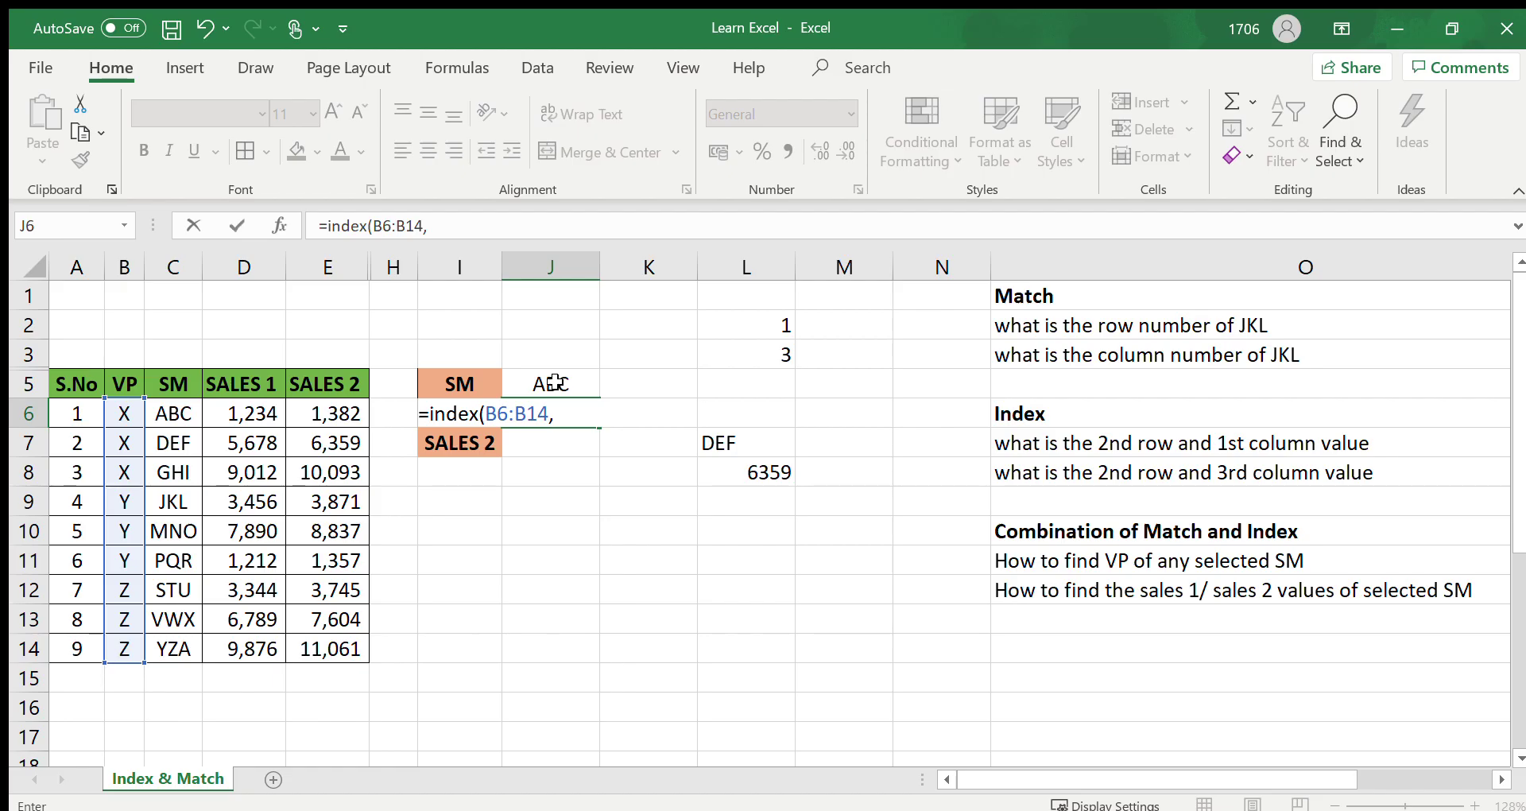
# Step: Complete the J6 formula with MATCH(J5,C6:C14,0) as the row number and 1 as the column number
pyautogui.write('match(')
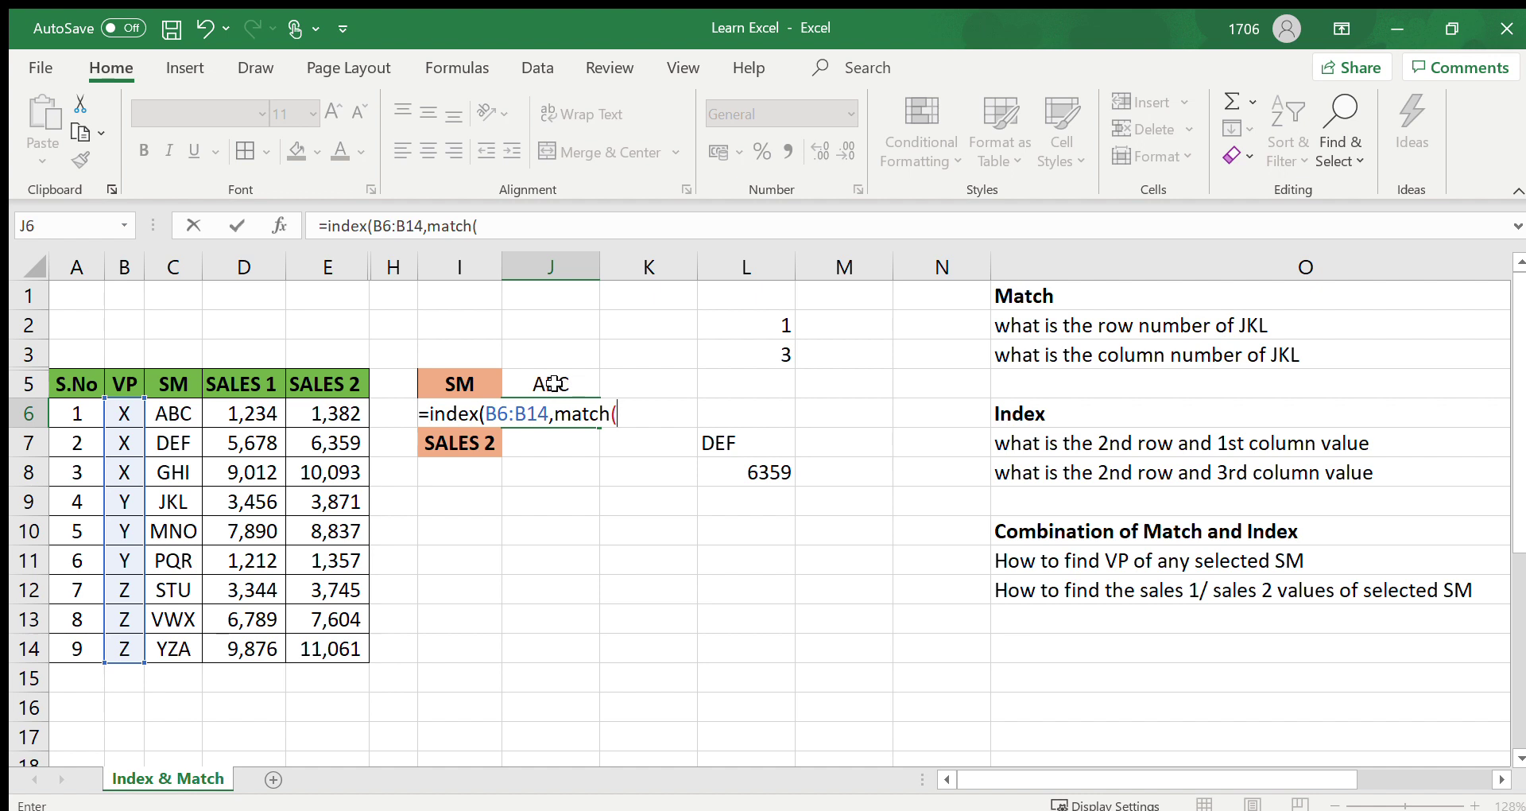
pyautogui.click(554, 384)
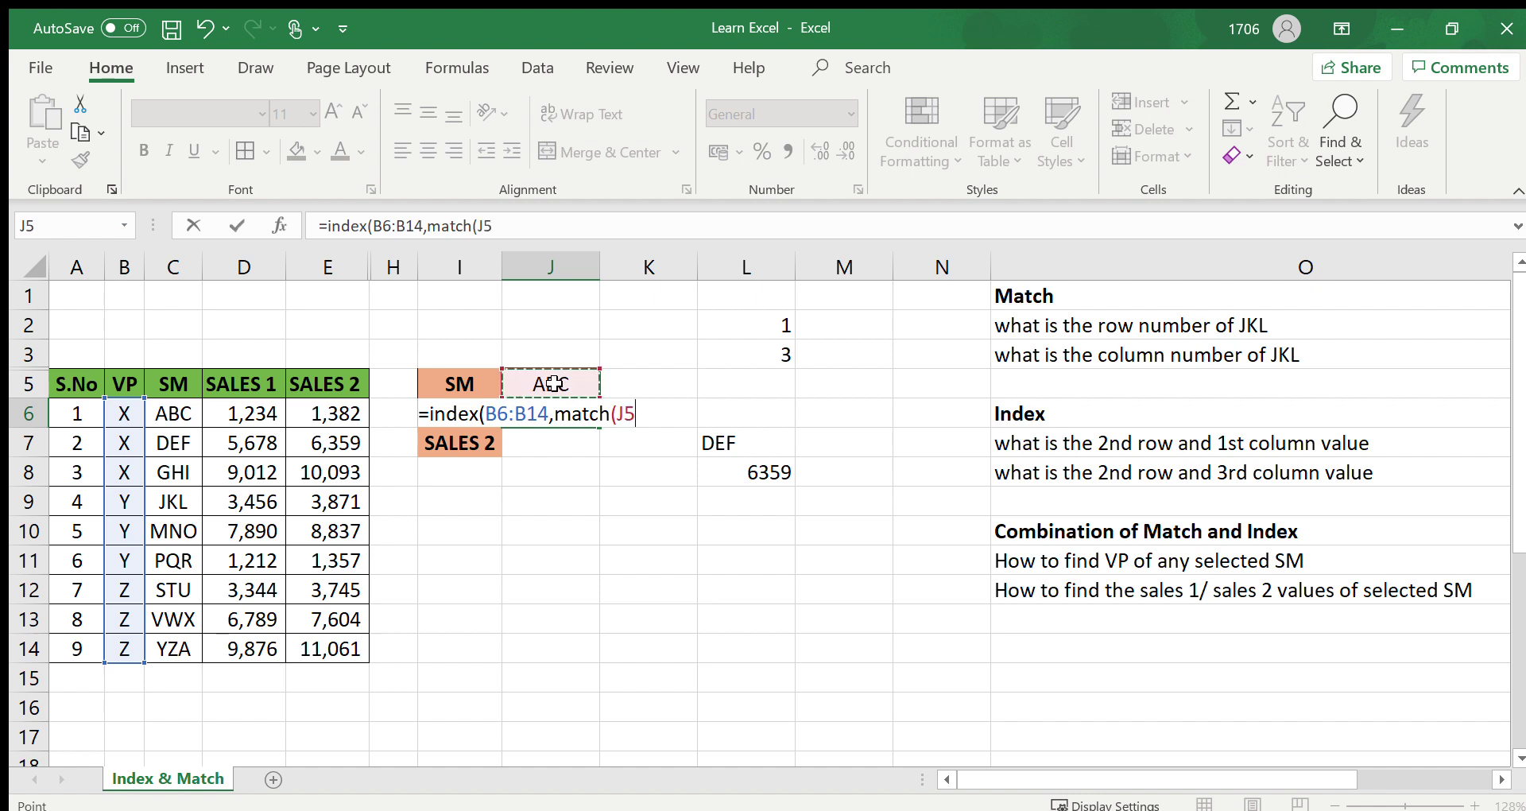
pyautogui.write(',')
pyautogui.moveTo(180, 410); pyautogui.dragTo(167, 646)
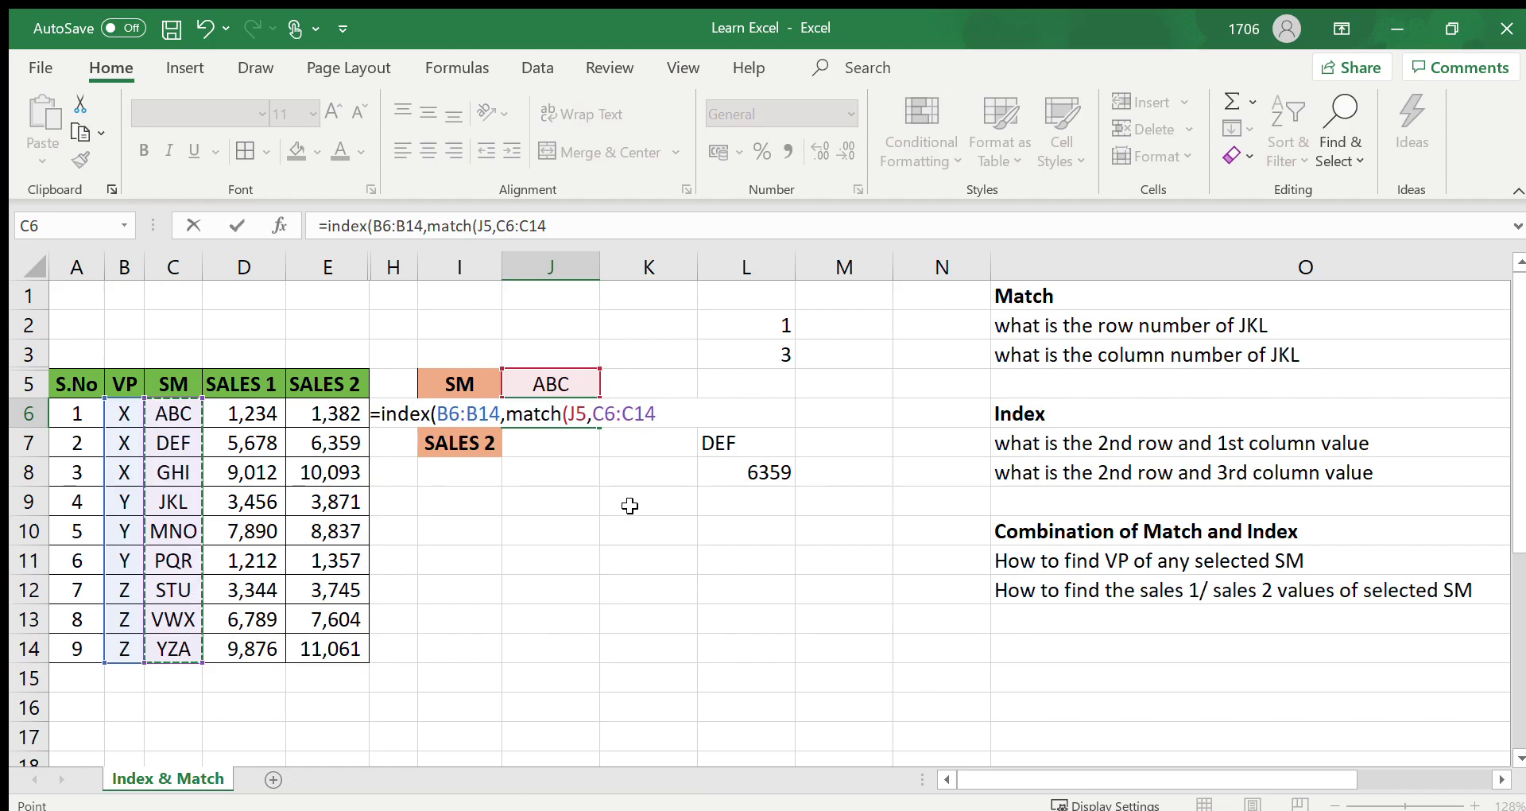
pyautogui.write(',')
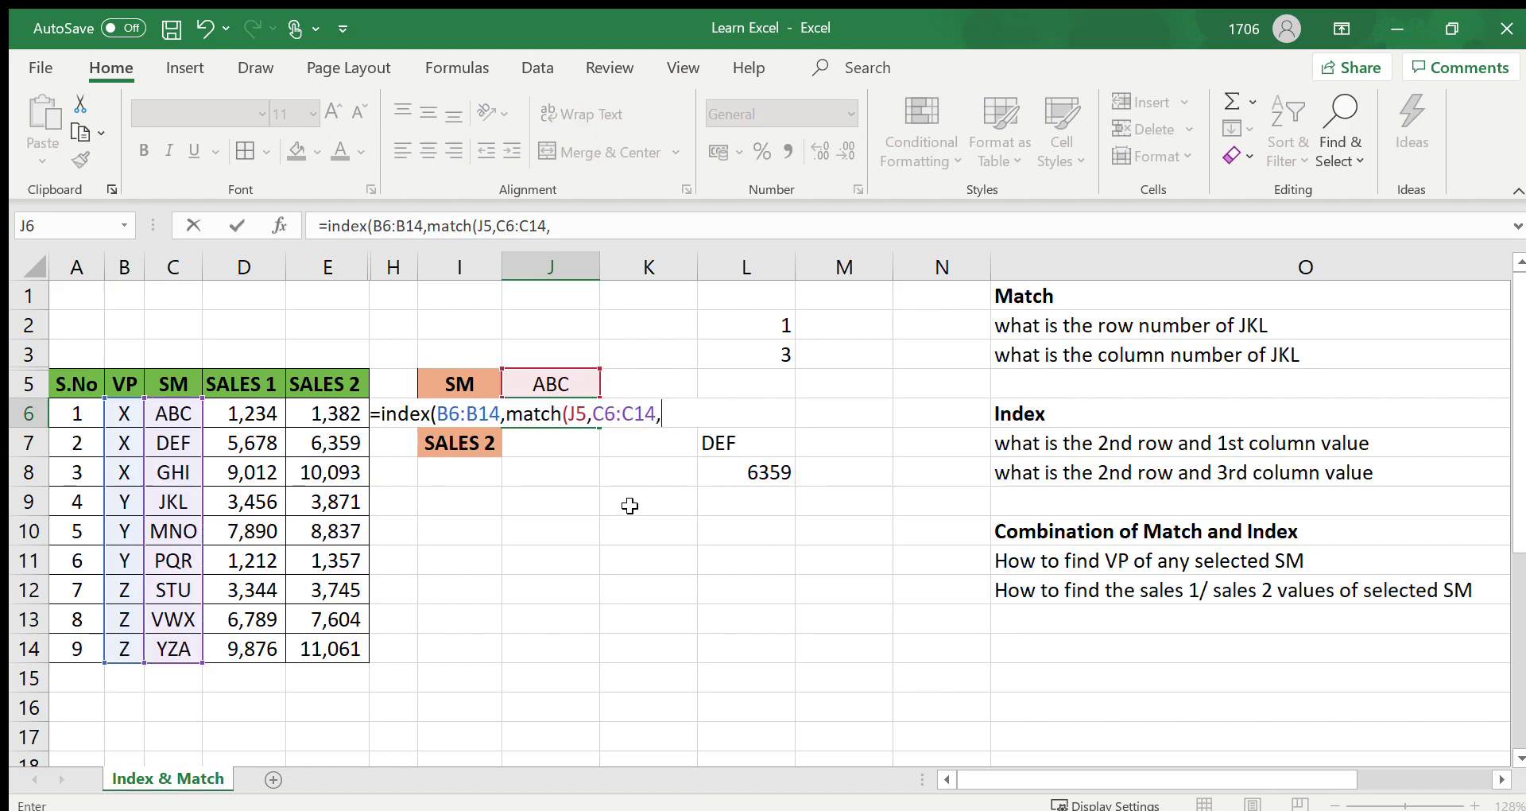
pyautogui.write('0)')
pyautogui.write(',')
pyautogui.write('1)')
pyautogui.press('Return')
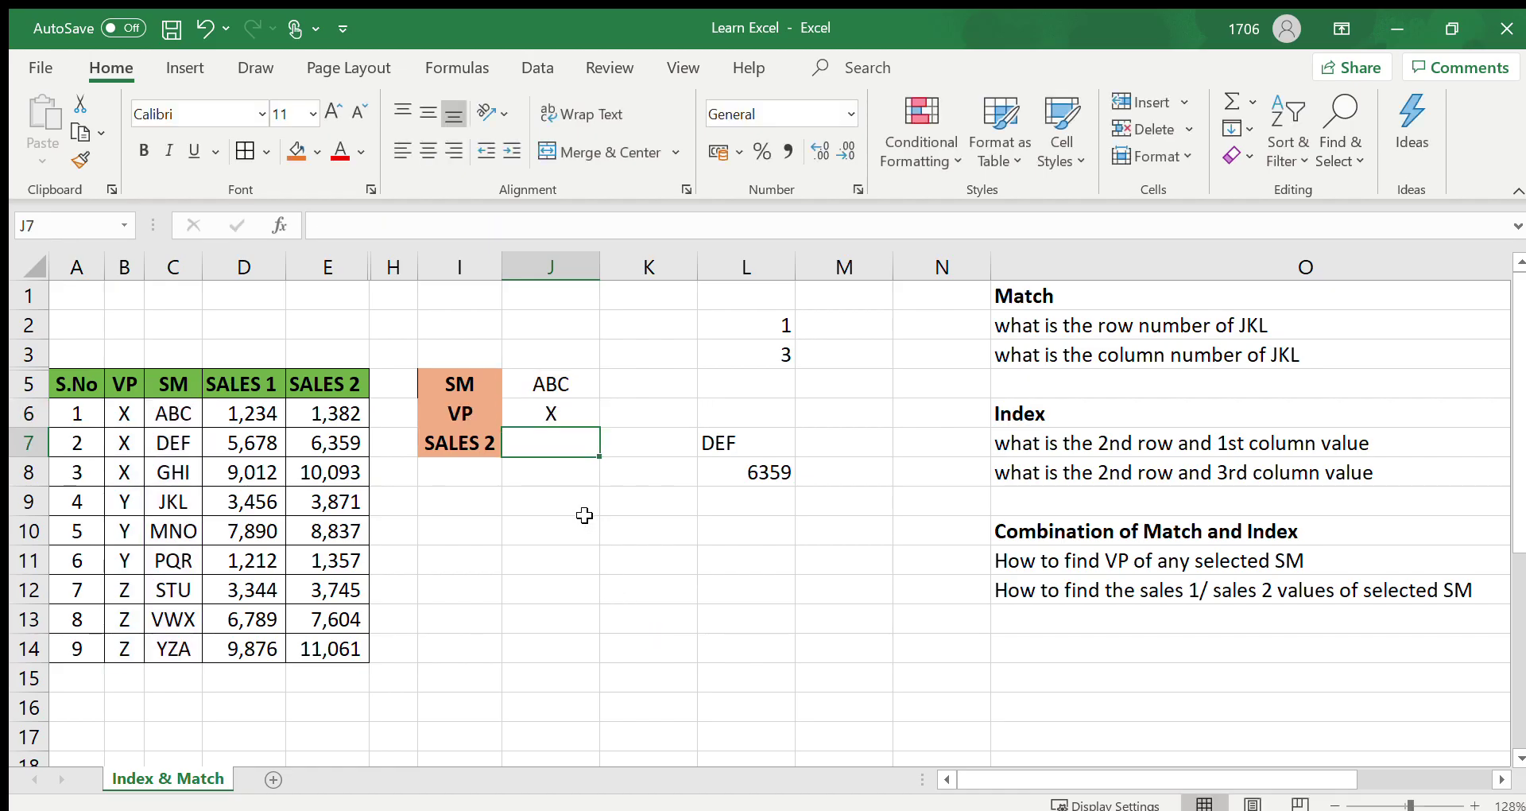
# Step: Test the VP lookup in J6 by setting the SM in J5 to STU and comparing the results with the table rows
pyautogui.click(552, 407)
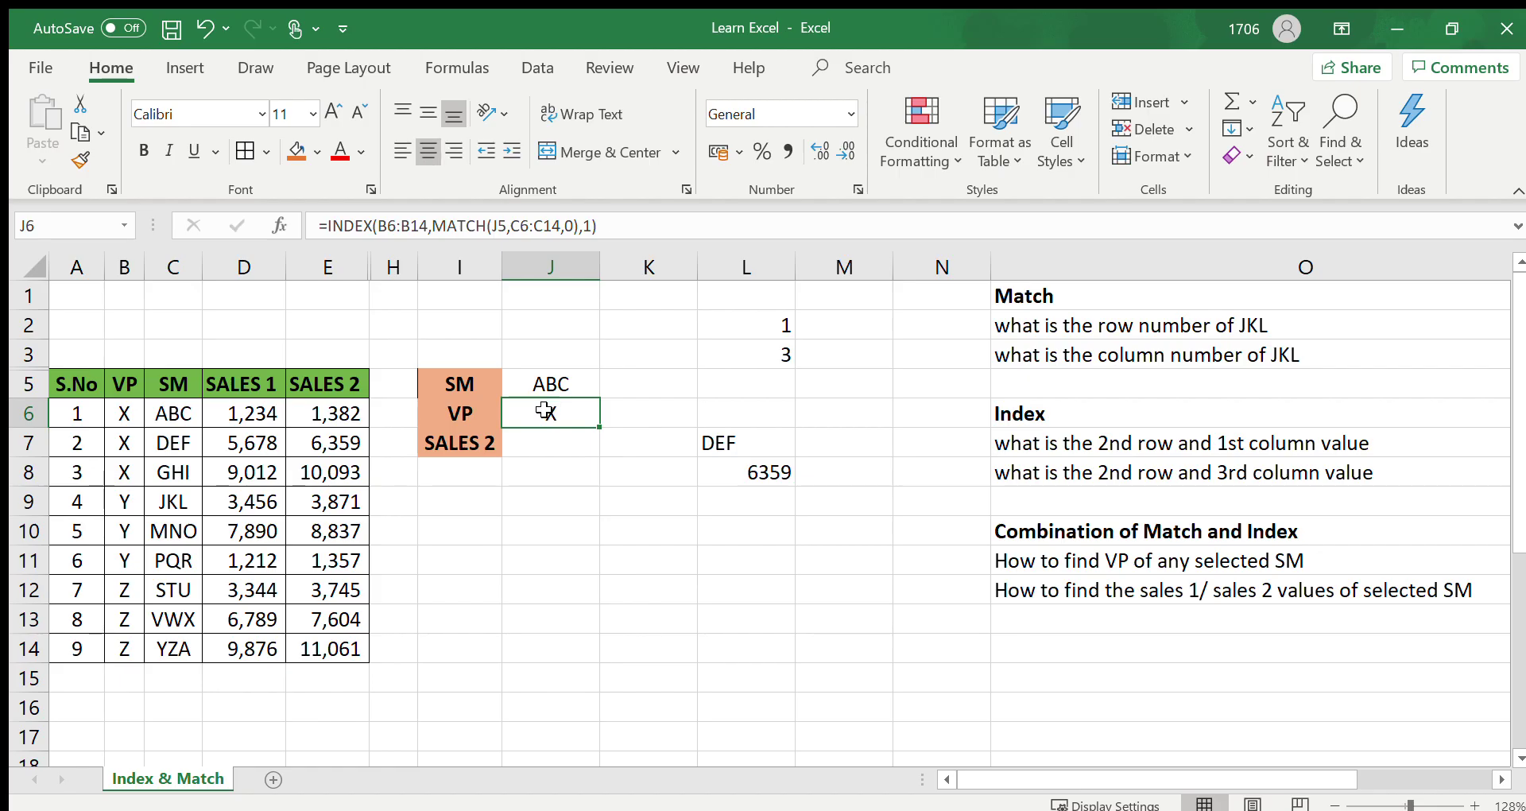
pyautogui.moveTo(173, 414); pyautogui.dragTo(115, 414)
pyautogui.click(583, 378)
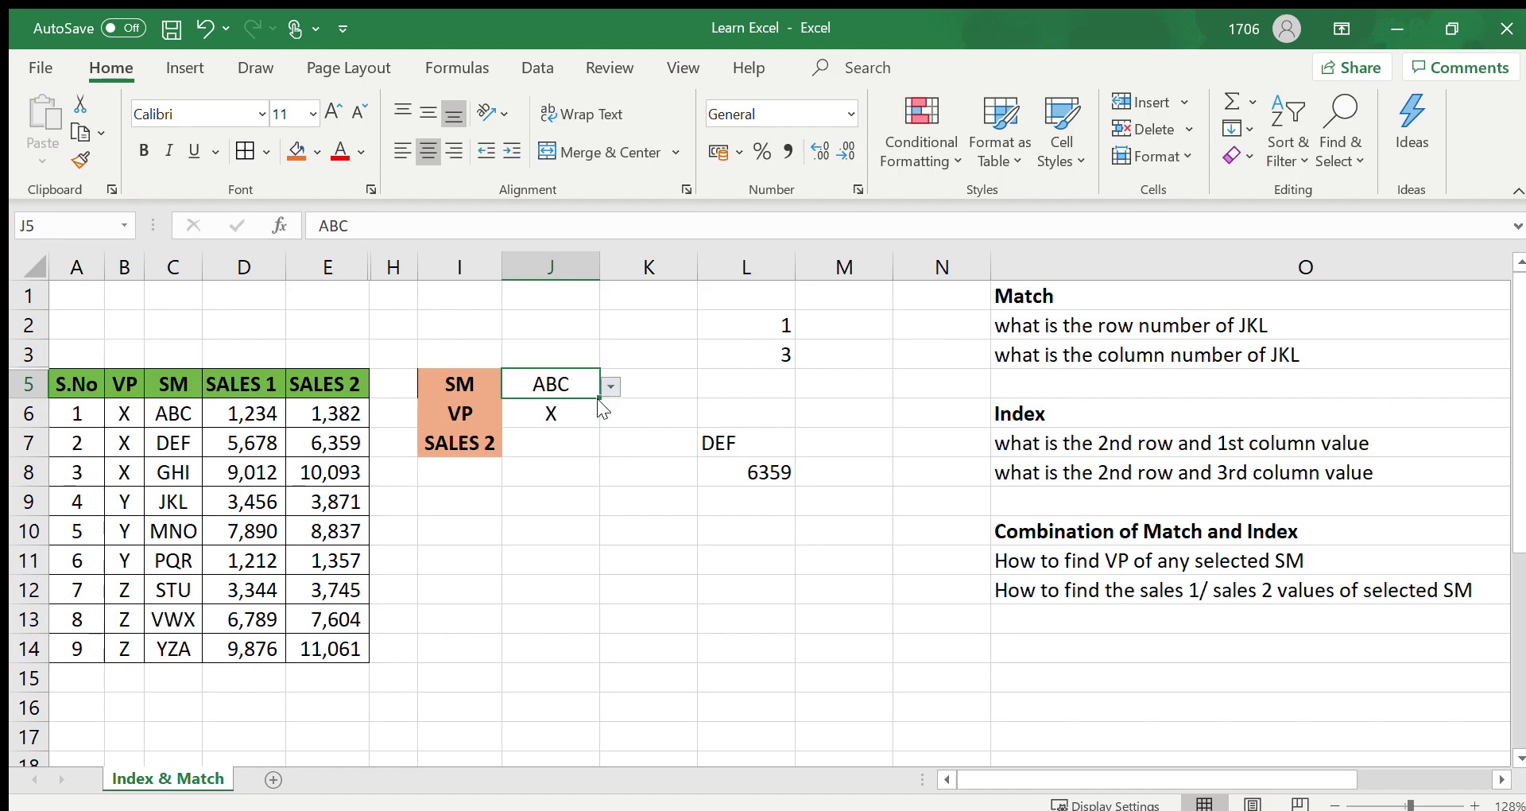
pyautogui.click(531, 524)
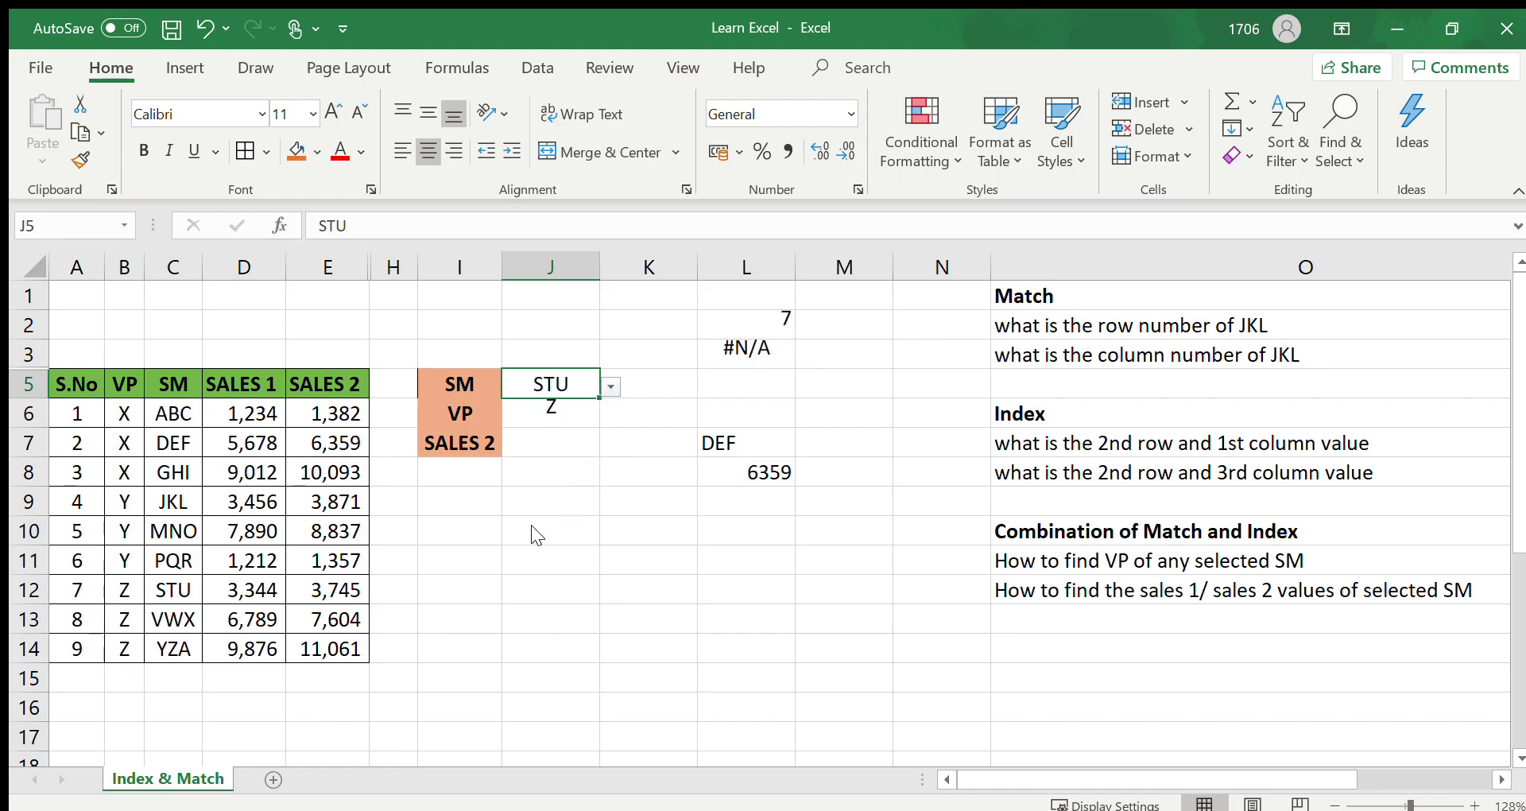
pyautogui.click(559, 409)
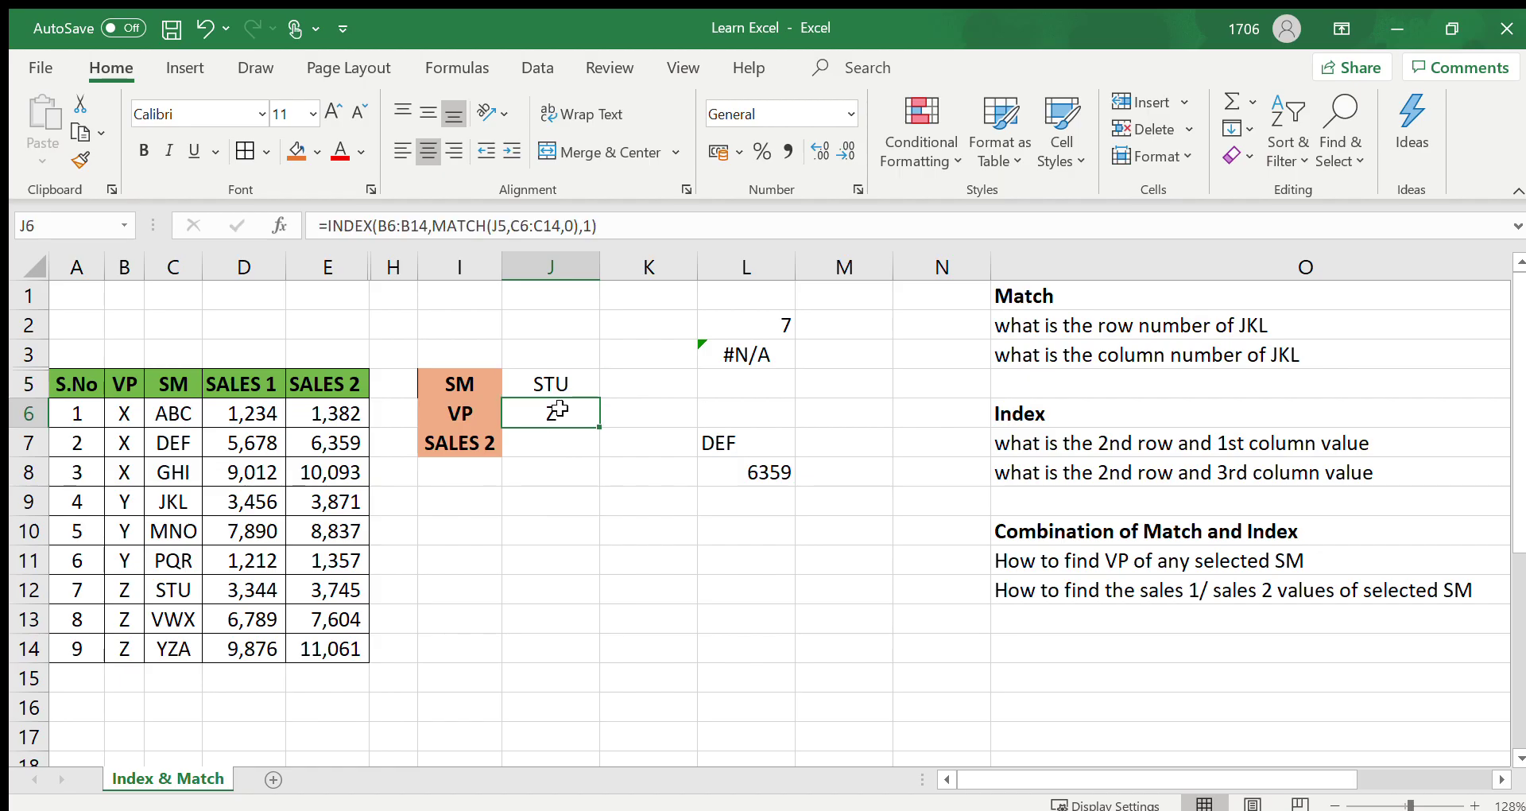
pyautogui.click(183, 586)
pyautogui.moveTo(145, 581); pyautogui.dragTo(126, 583)
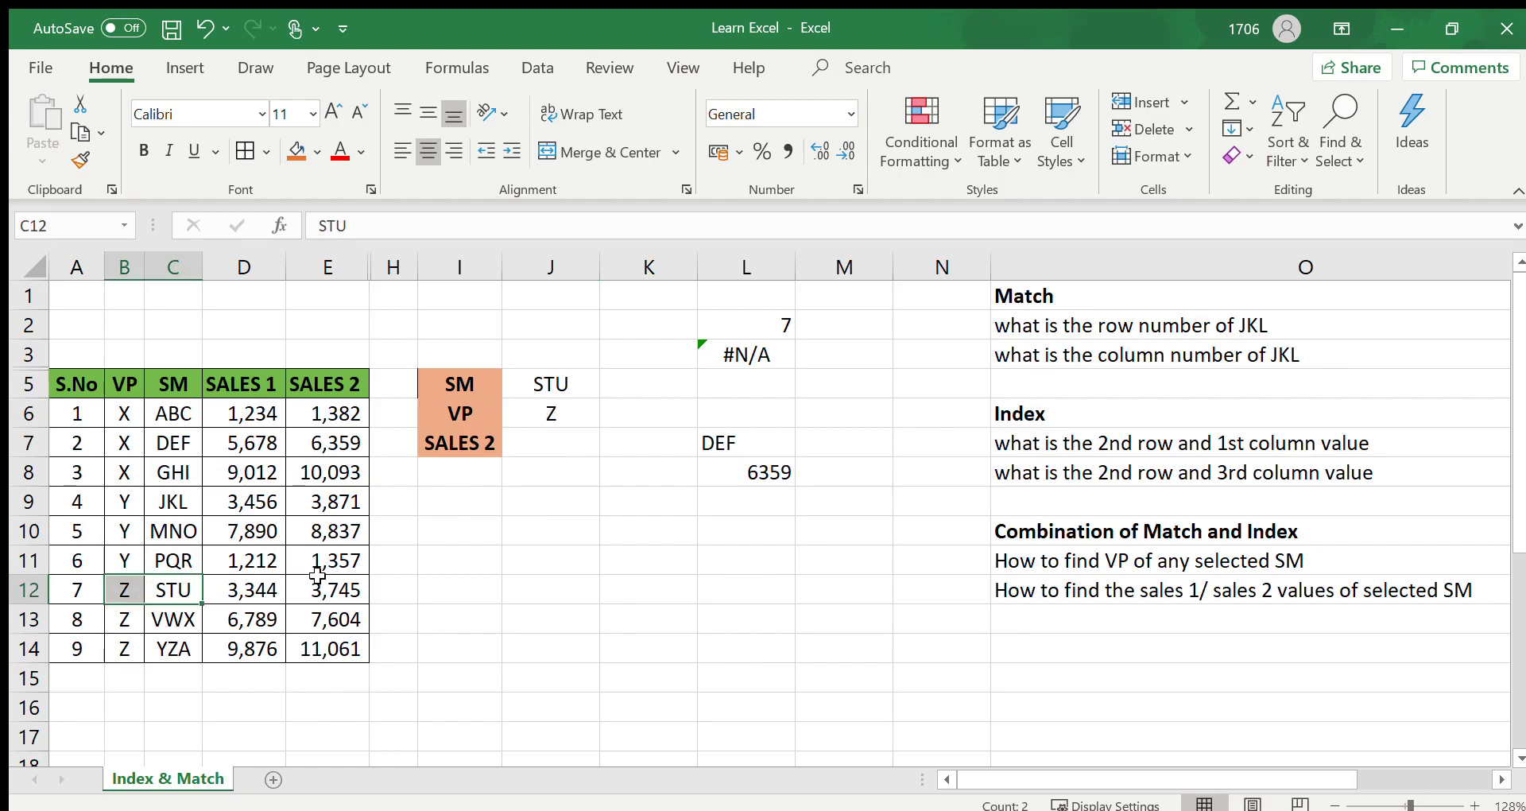
# Step: Review the sales lookup question in O12 together with the SM in J5 and the sales header in I7
pyautogui.click(553, 443)
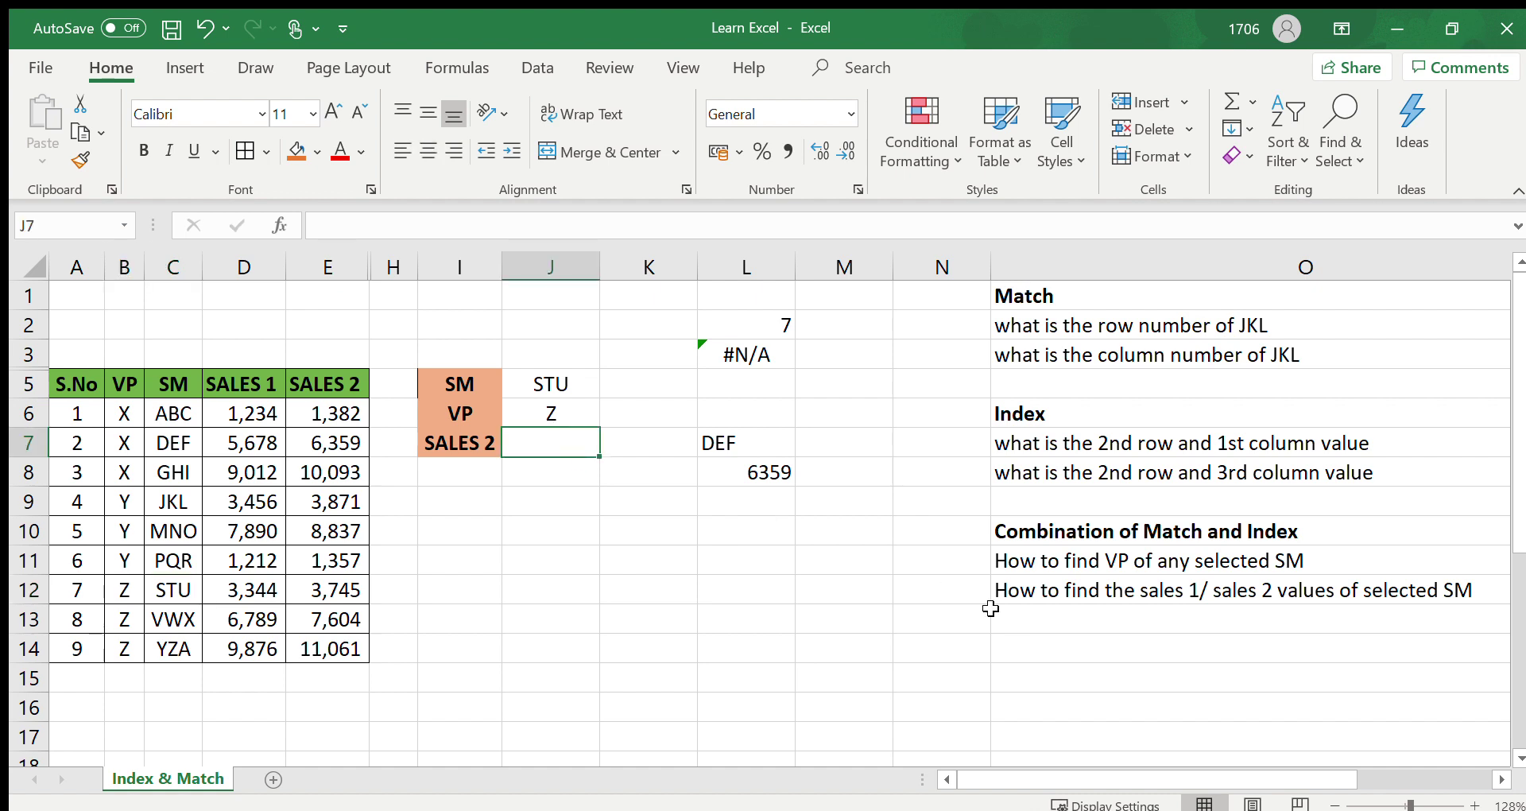
pyautogui.click(1026, 590)
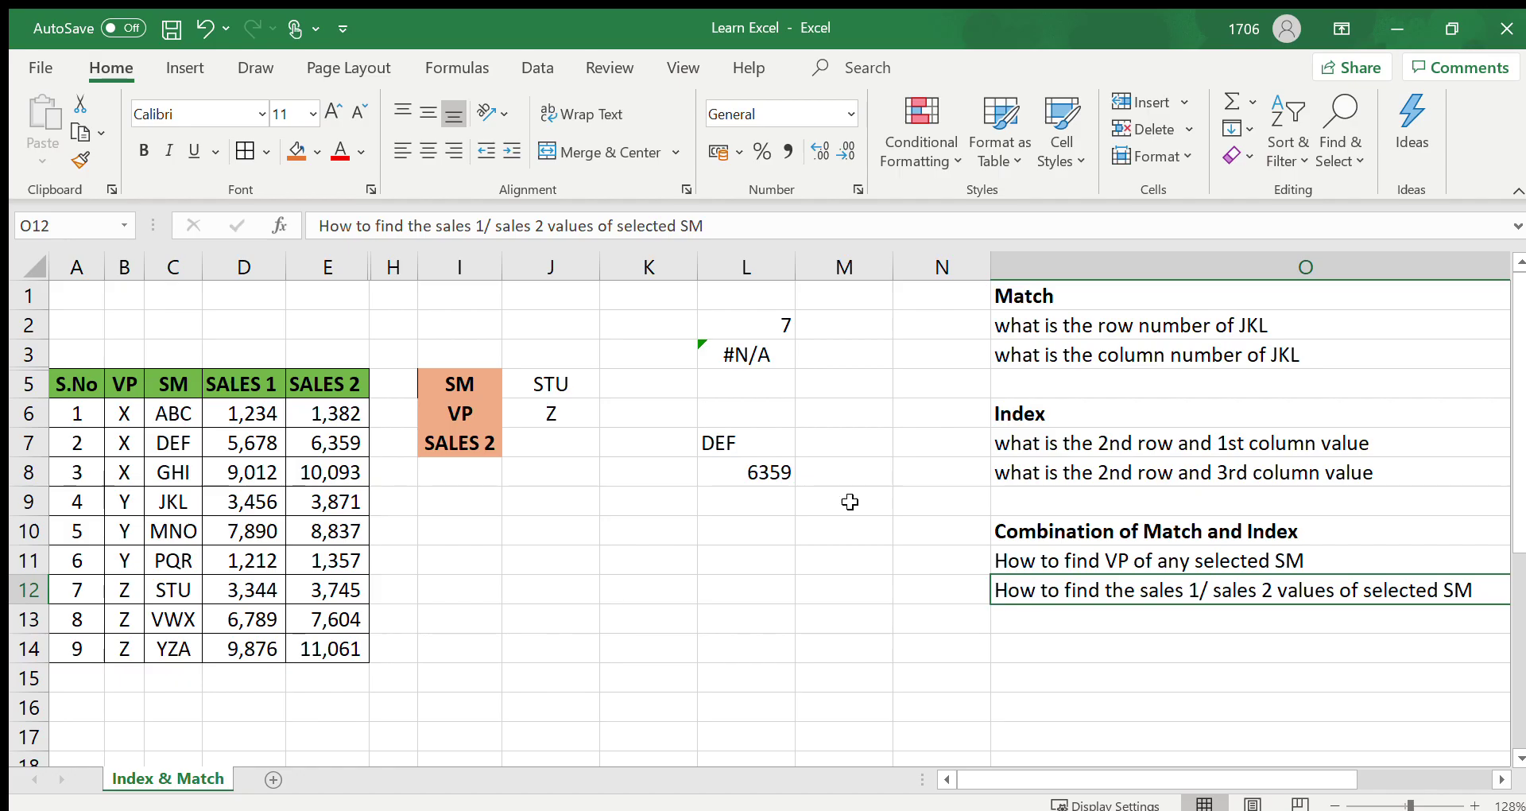
pyautogui.click(568, 447)
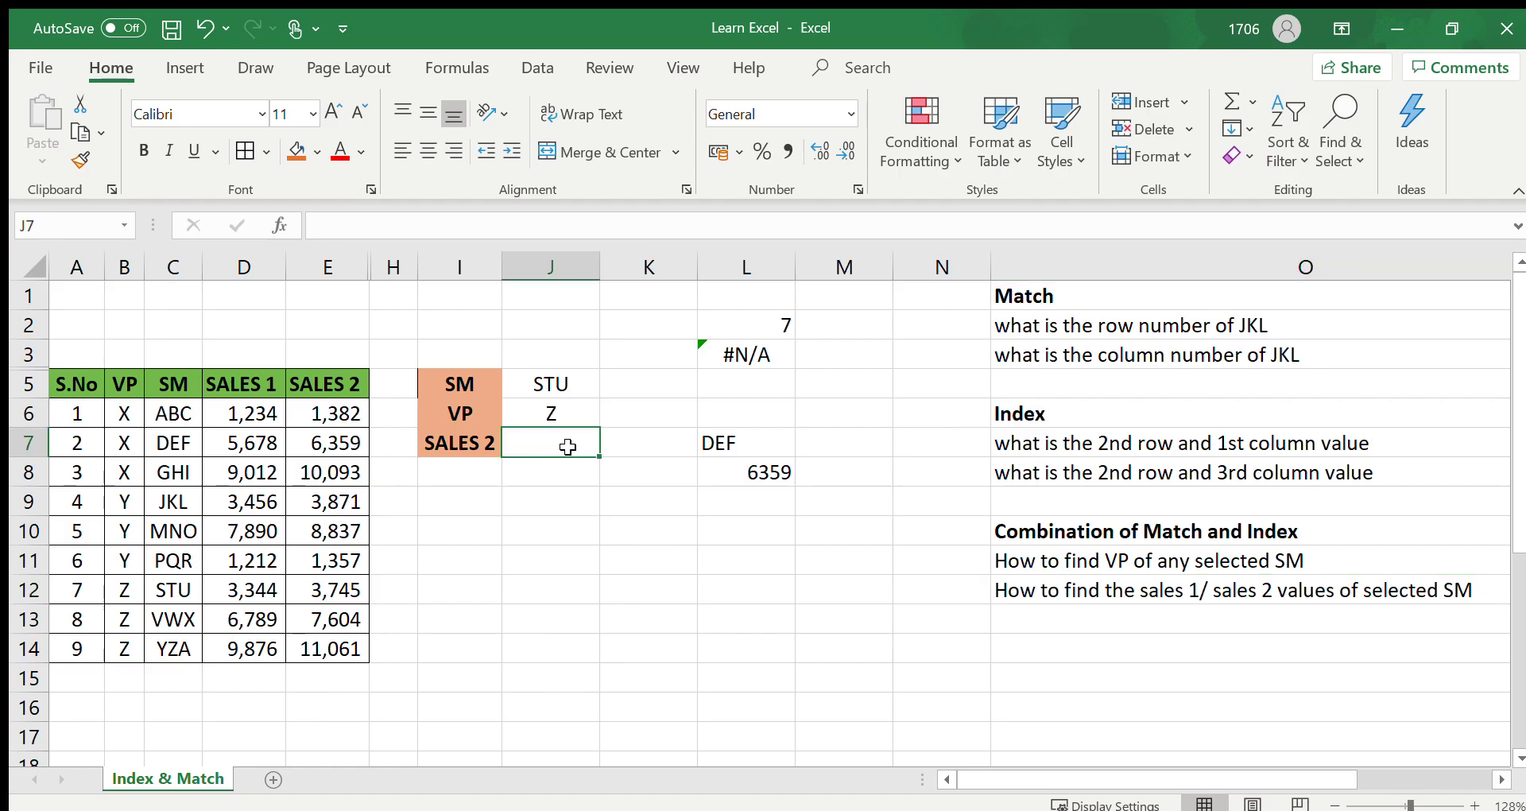
pyautogui.click(455, 443)
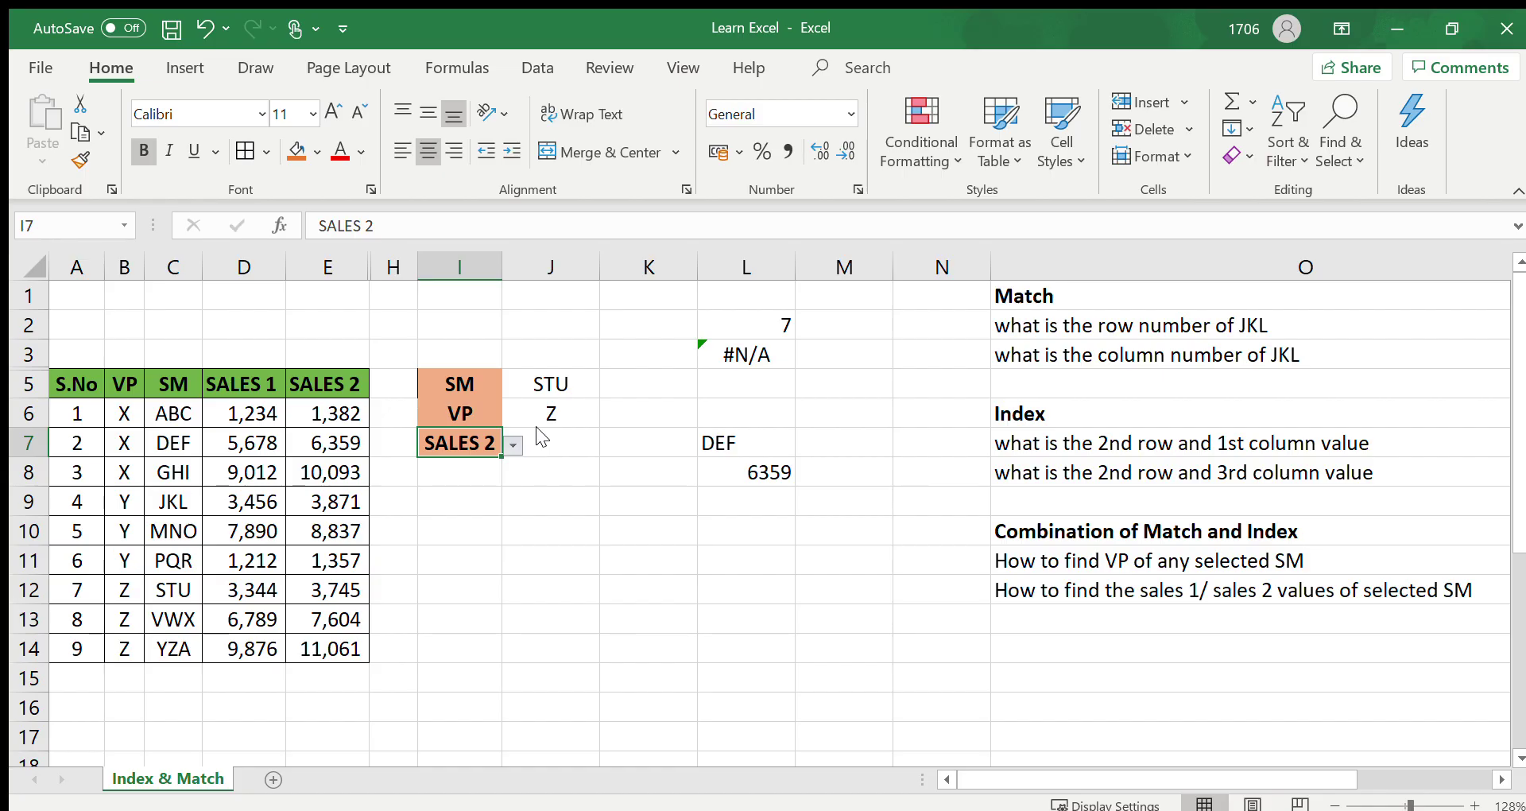
pyautogui.click(573, 383)
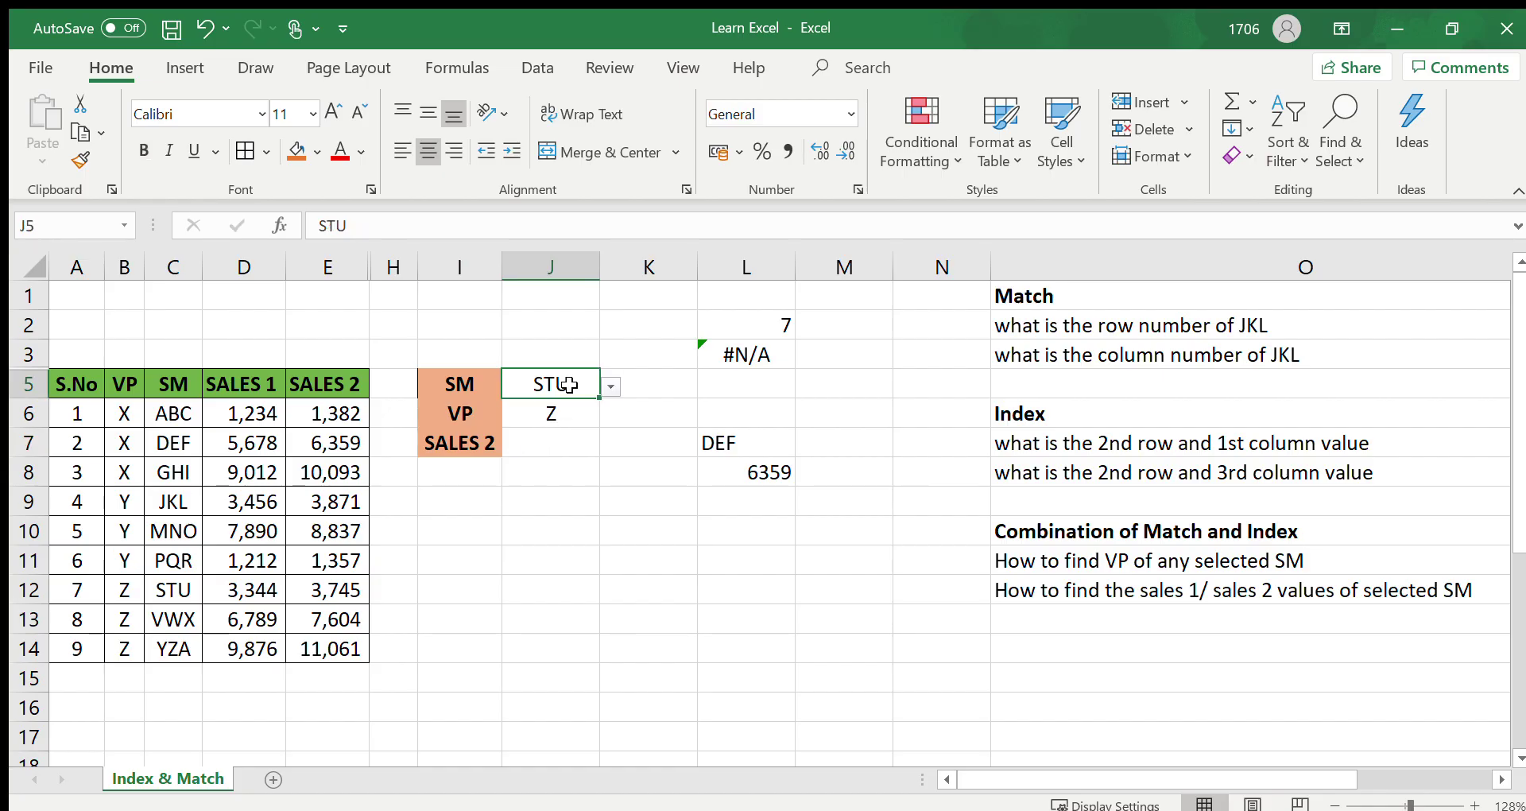
pyautogui.click(472, 449)
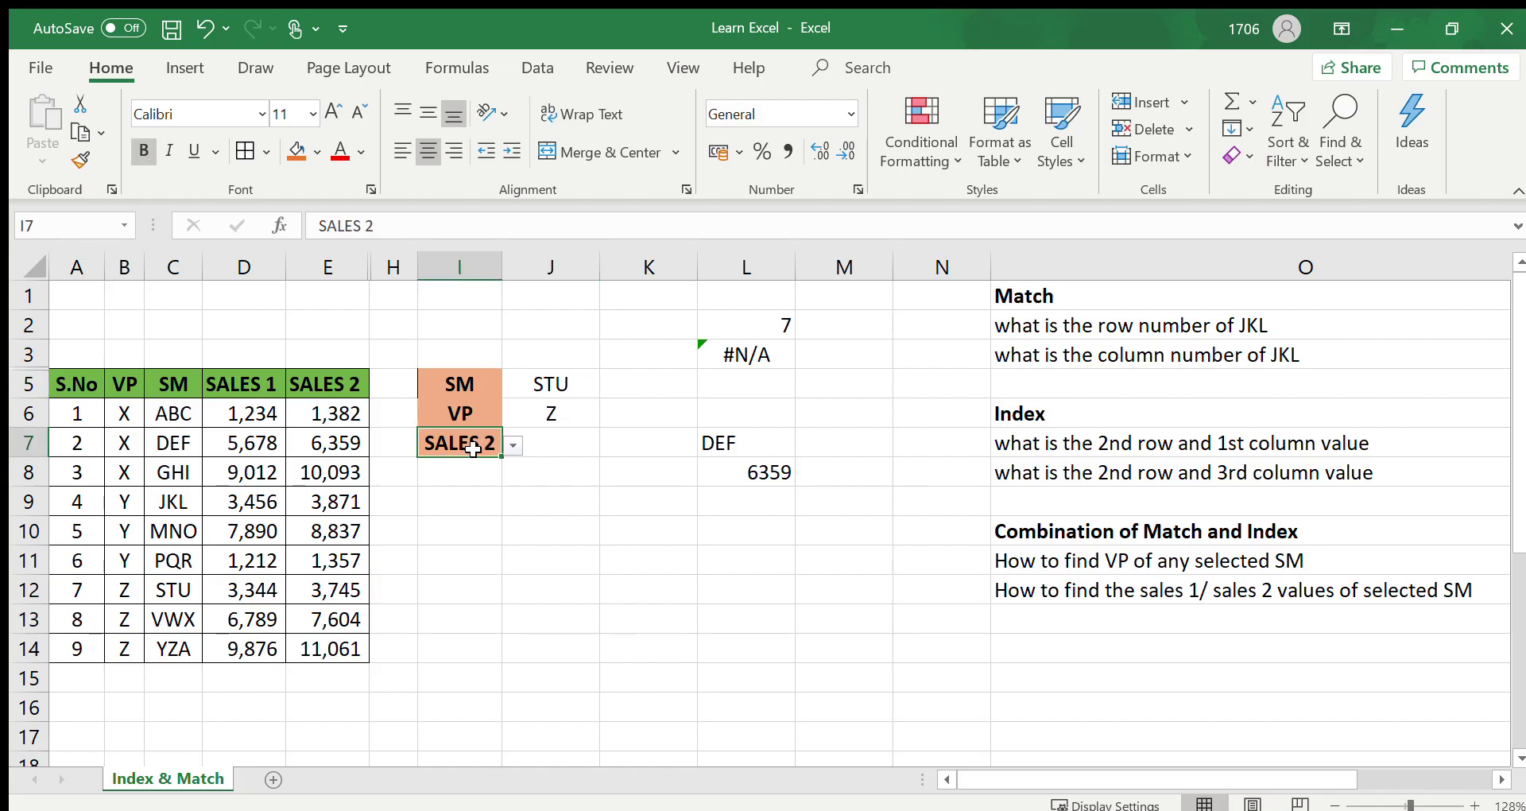
# Step: Begin an INDEX formula in J7 for the sales value of the selected SM, using D6:E14 as the array
pyautogui.click(548, 449)
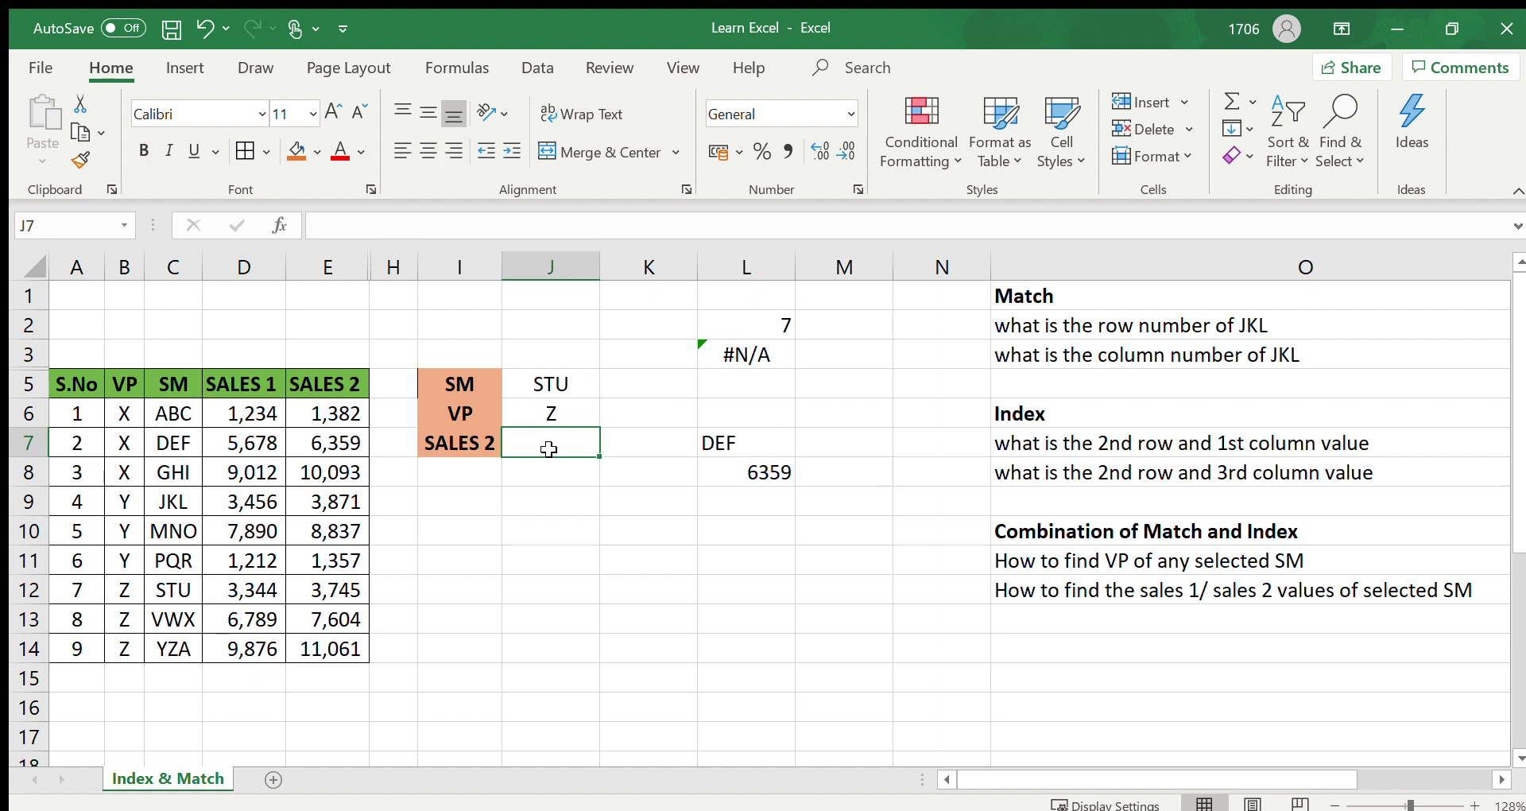
pyautogui.write('=')
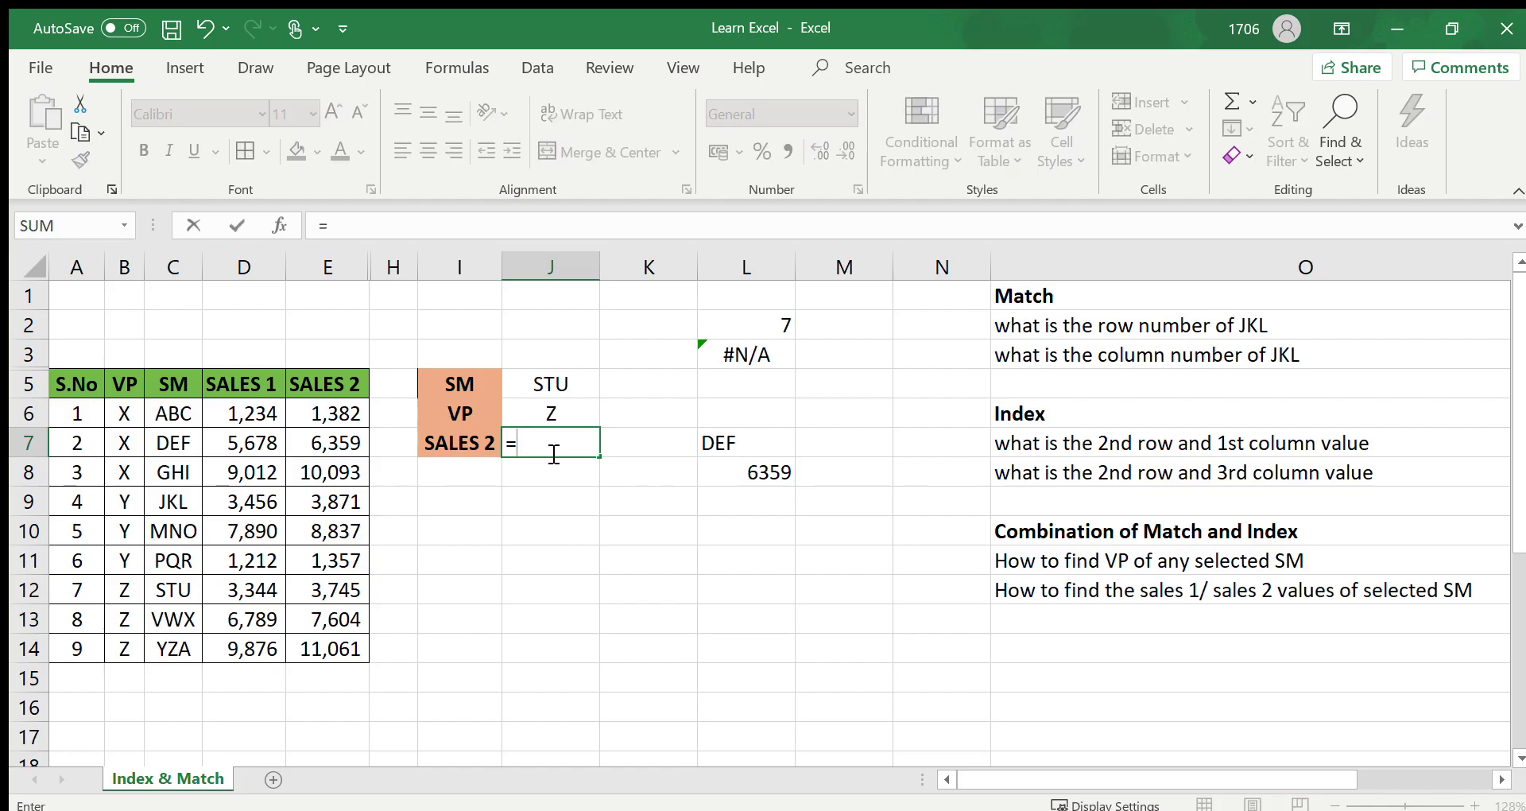
pyautogui.write('index(')
pyautogui.click(266, 419)
pyautogui.moveTo(273, 433); pyautogui.dragTo(321, 646)
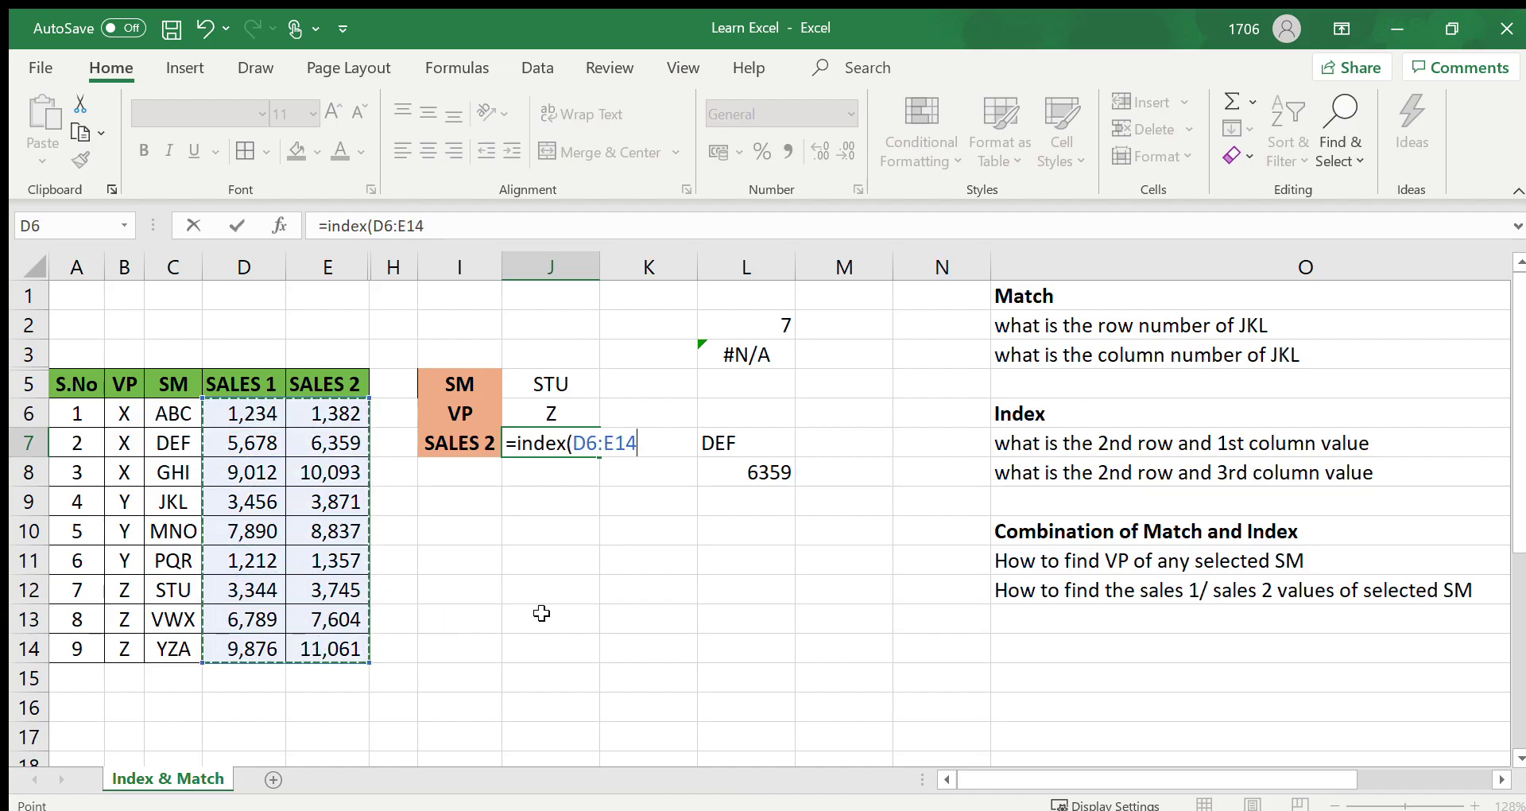
pyautogui.write(',')
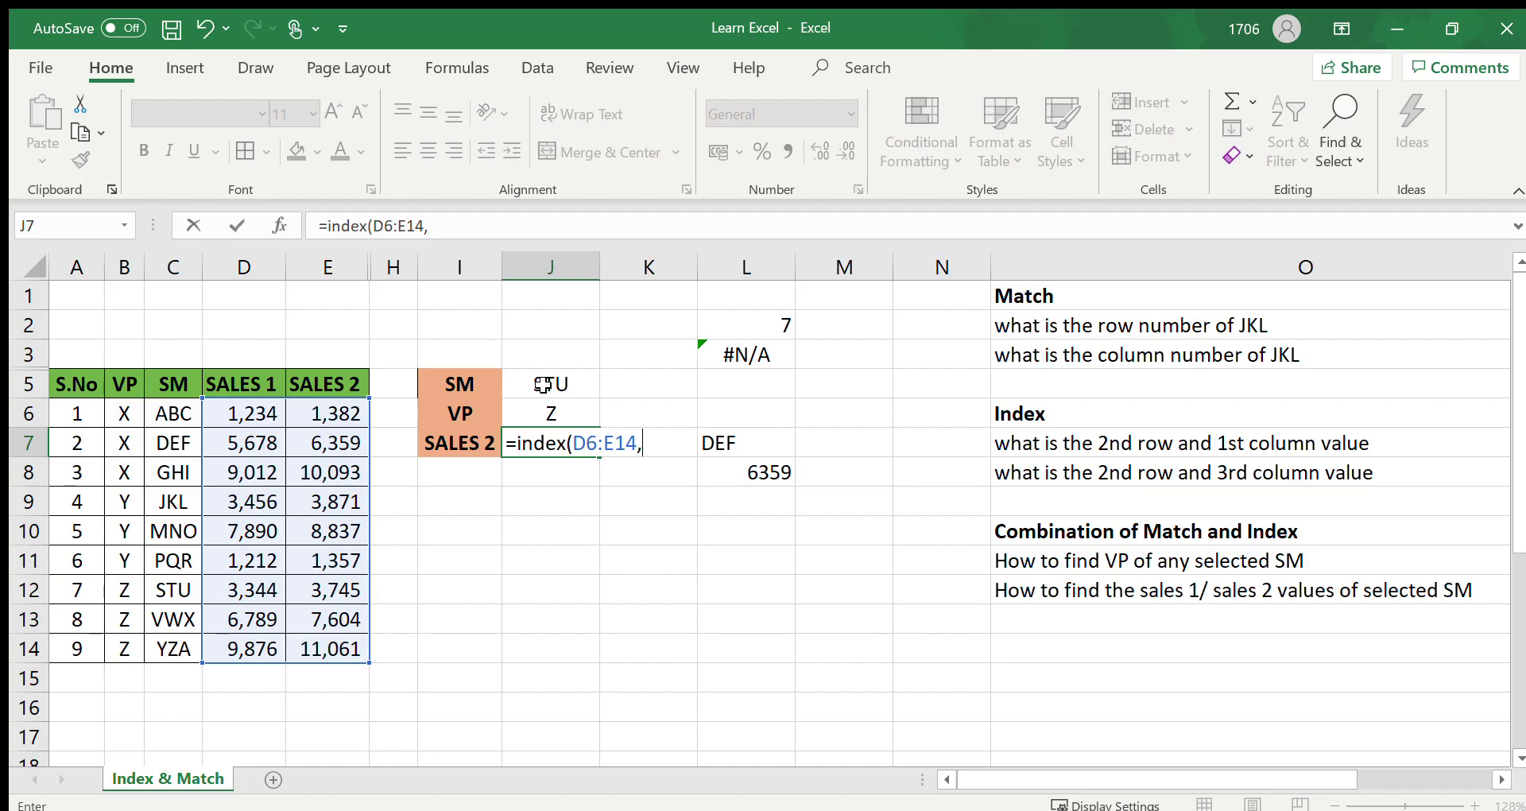
# Step: Add MATCH(J5,C6:C14,0) as the row number argument of the INDEX formula in J7
pyautogui.write('match(')
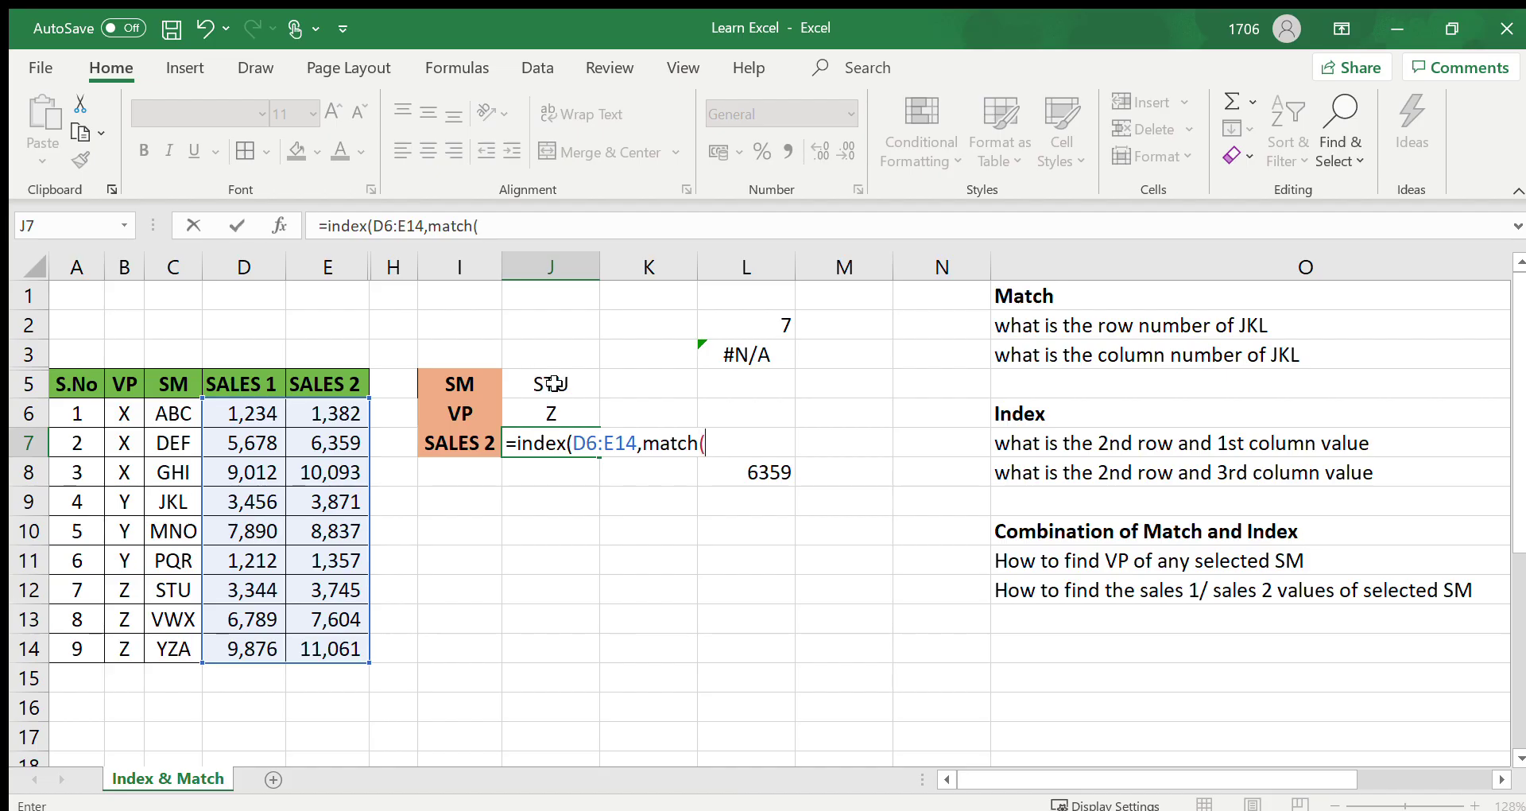
pyautogui.click(553, 384)
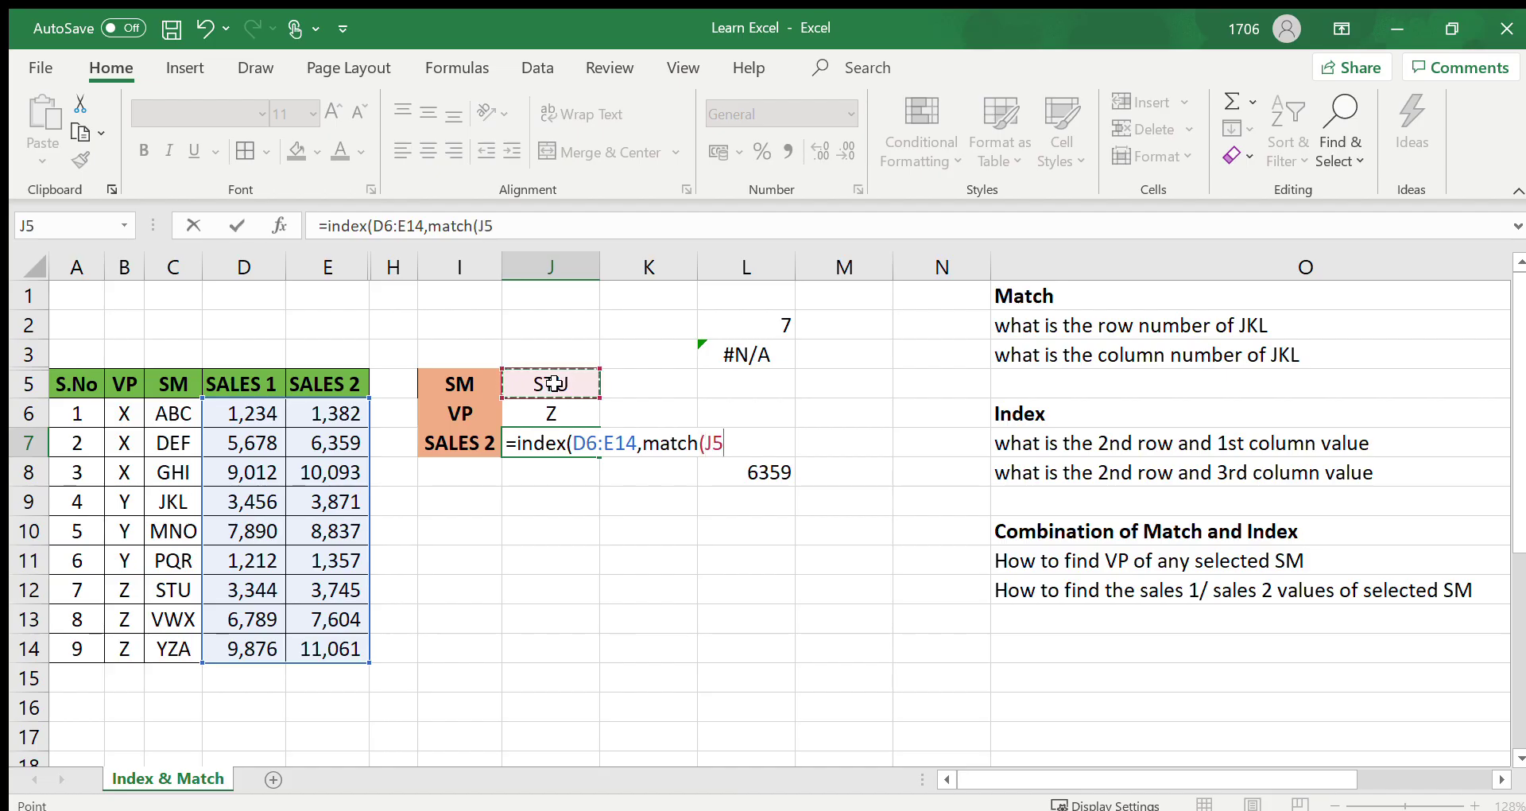
pyautogui.write(',')
pyautogui.moveTo(180, 414); pyautogui.dragTo(161, 646)
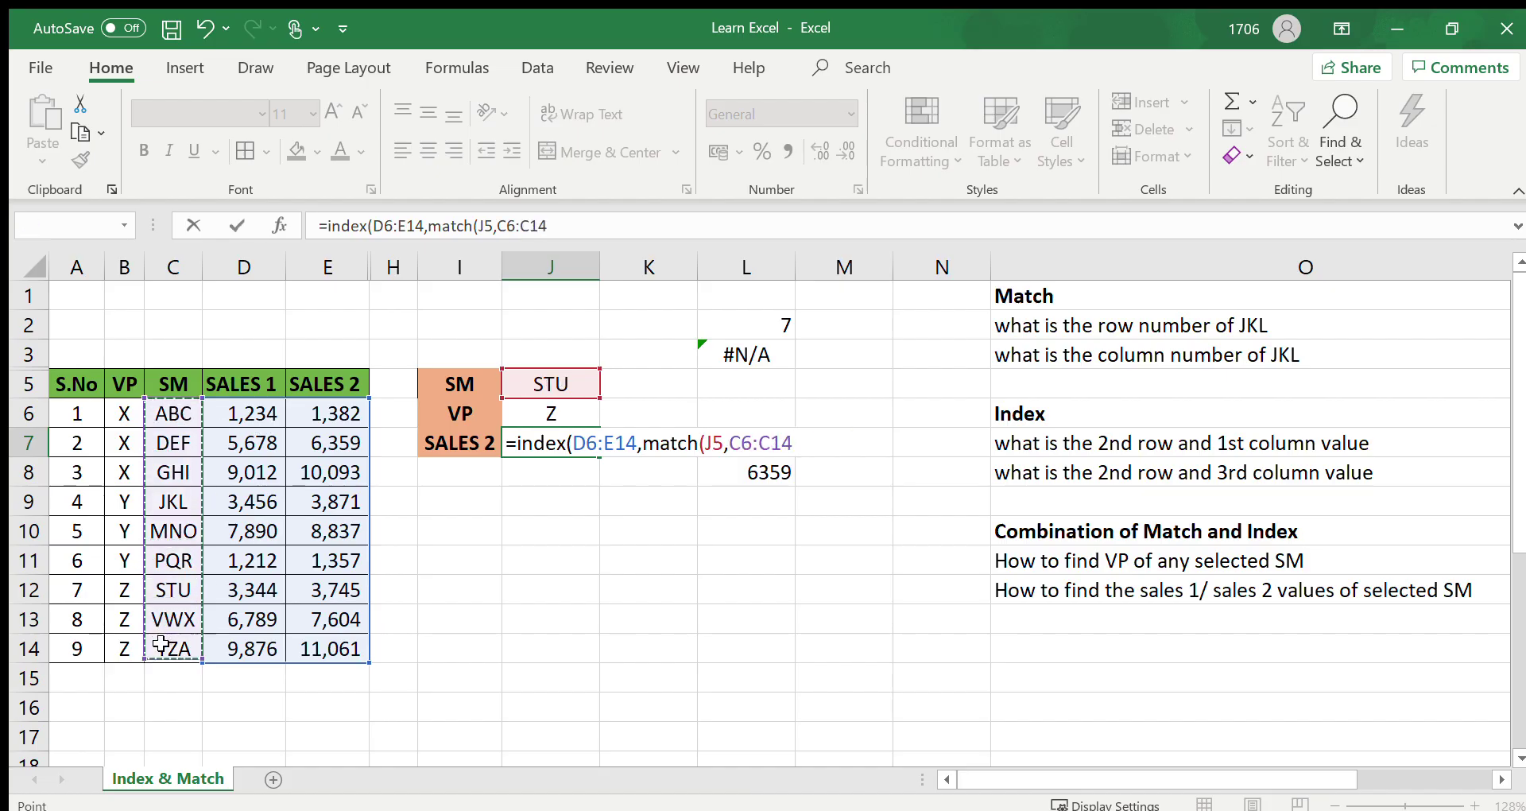
pyautogui.write(',')
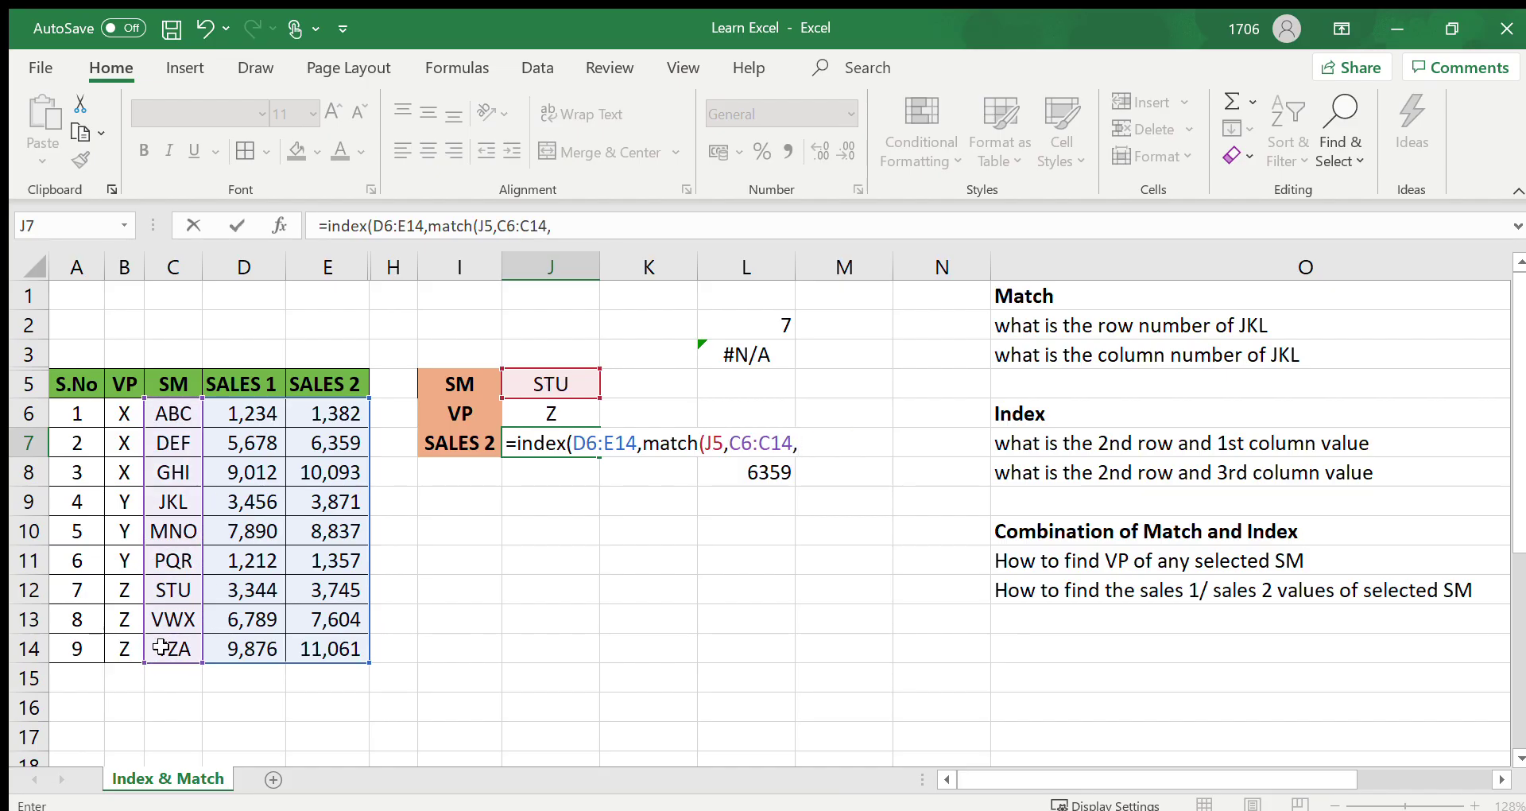
pyautogui.write('0)')
# Step: Complete the J7 formula with MATCH(I7,D5:E5,0) as the column number
pyautogui.write(',match(')
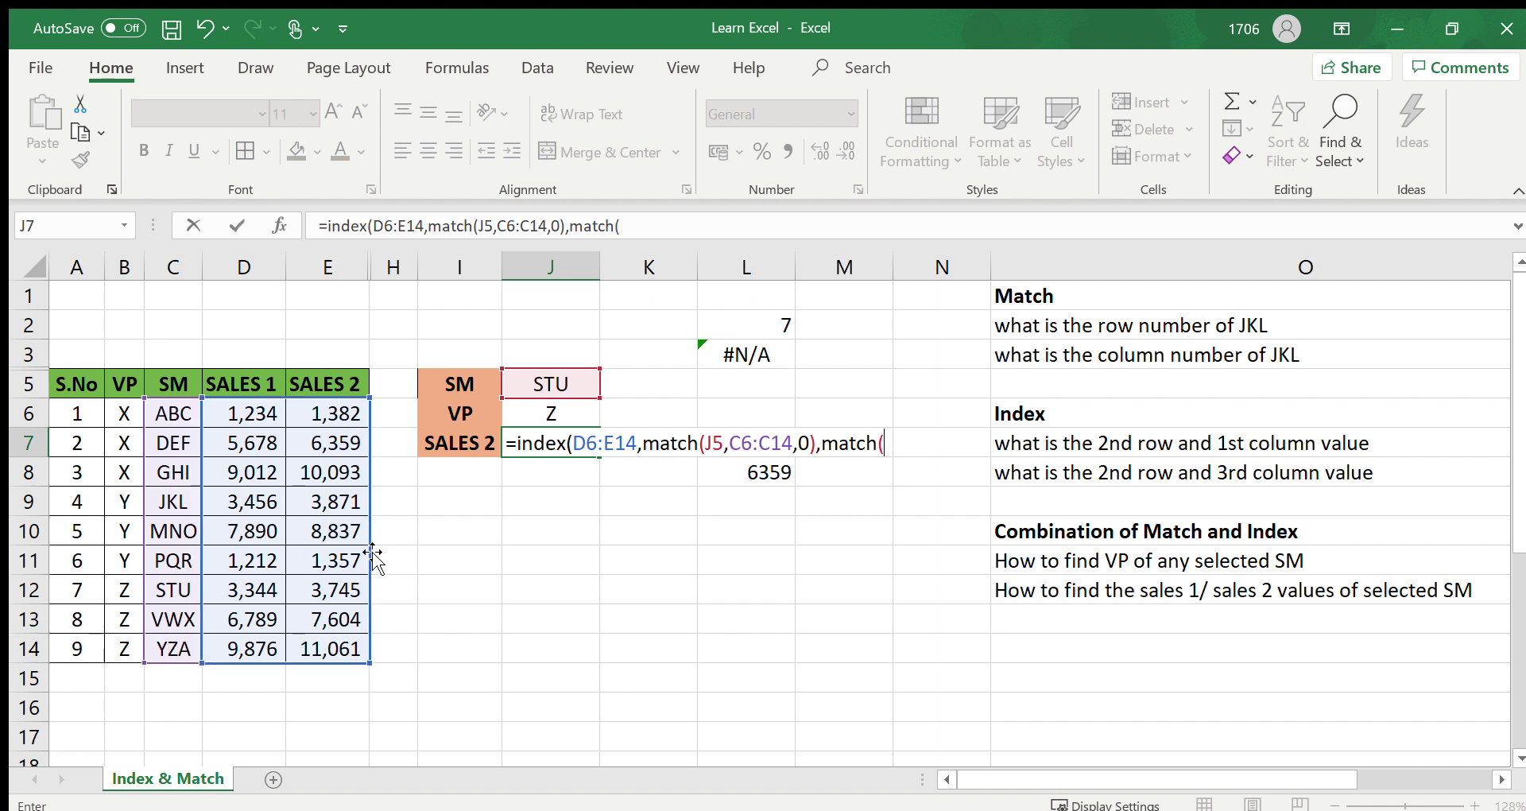
pyautogui.click(455, 442)
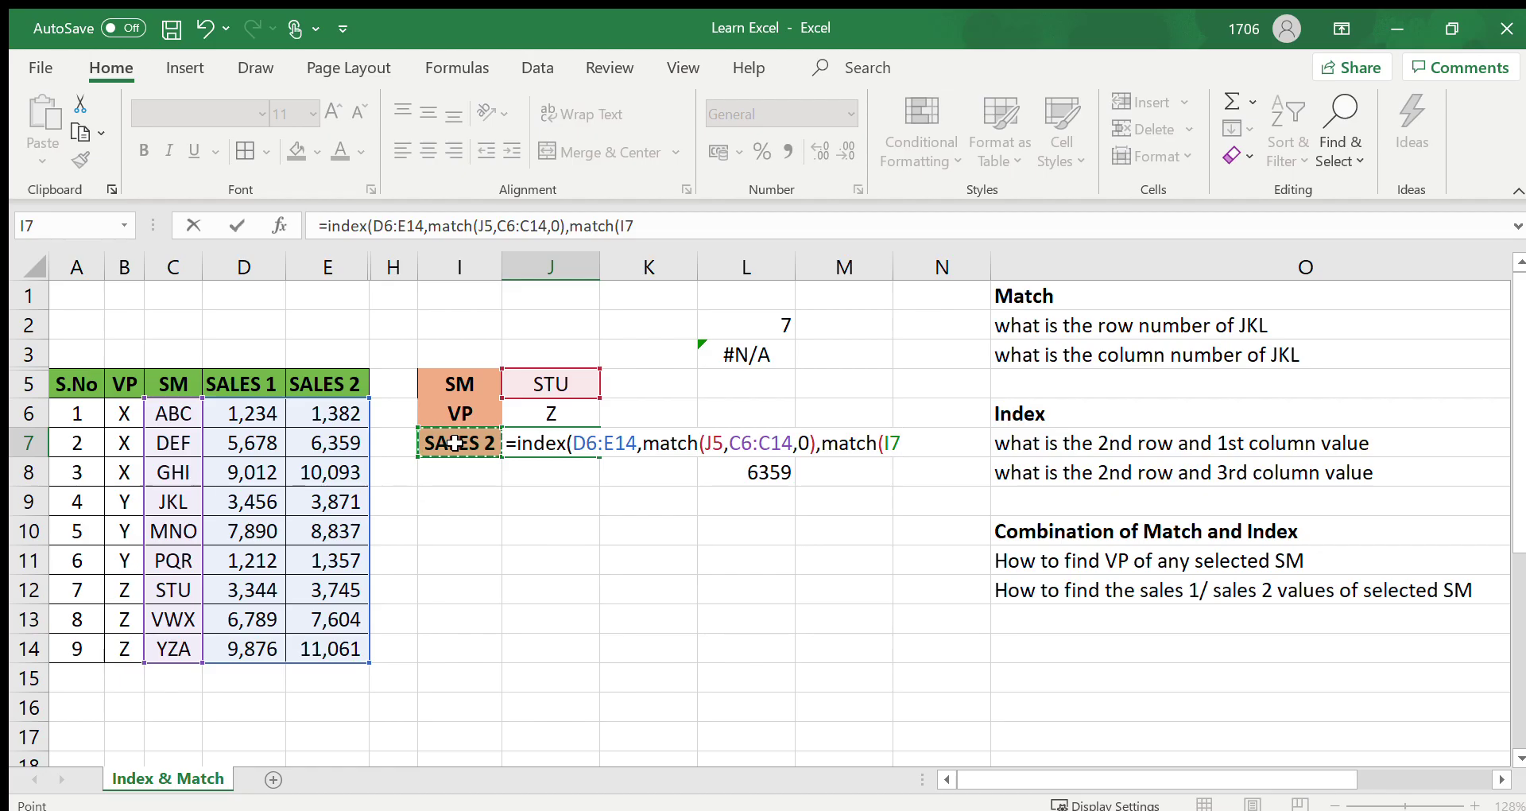
pyautogui.write(',')
pyautogui.click(259, 382)
pyautogui.moveTo(259, 382); pyautogui.dragTo(313, 383)
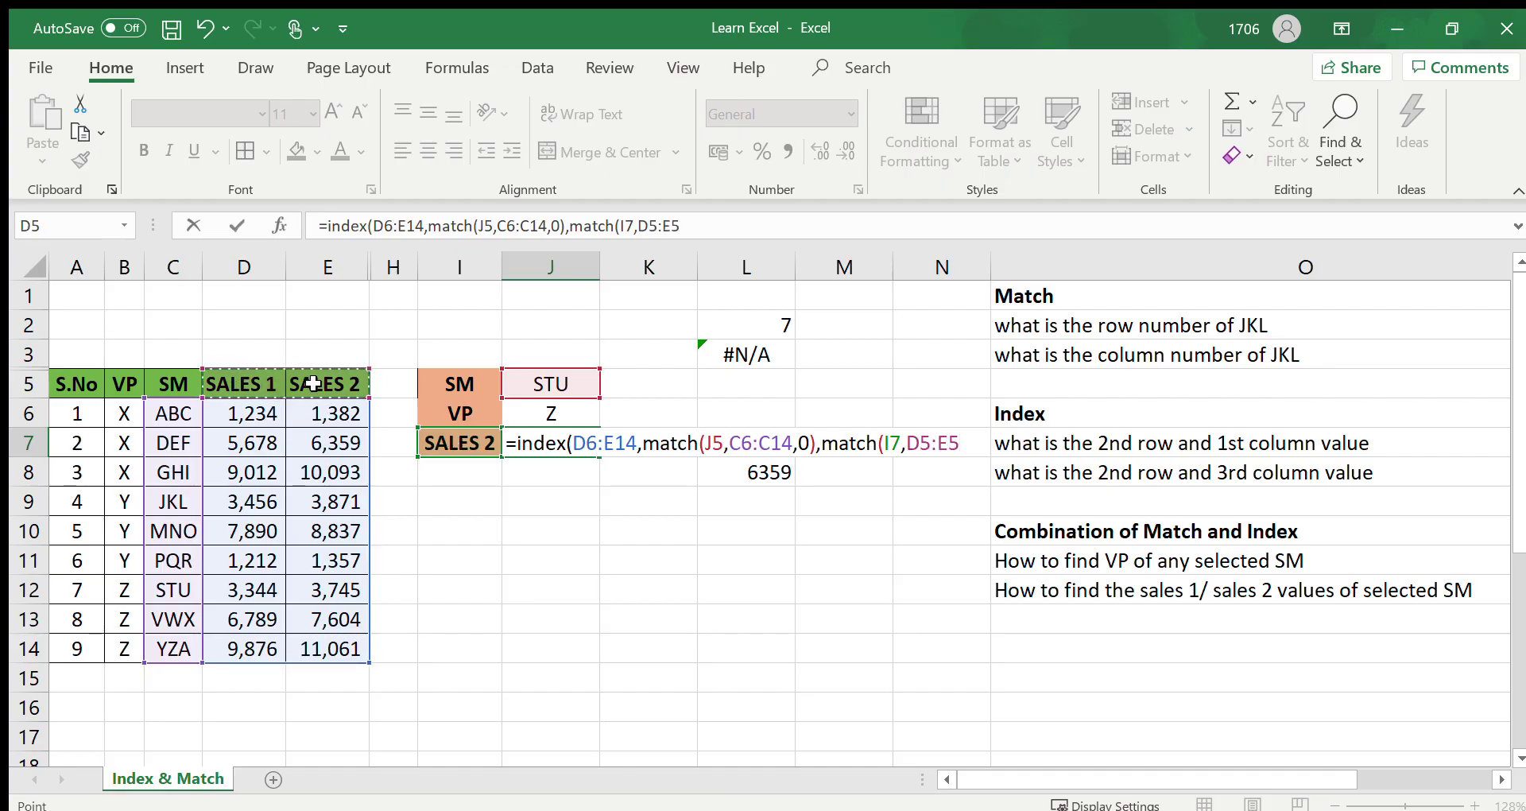
pyautogui.write(',0')
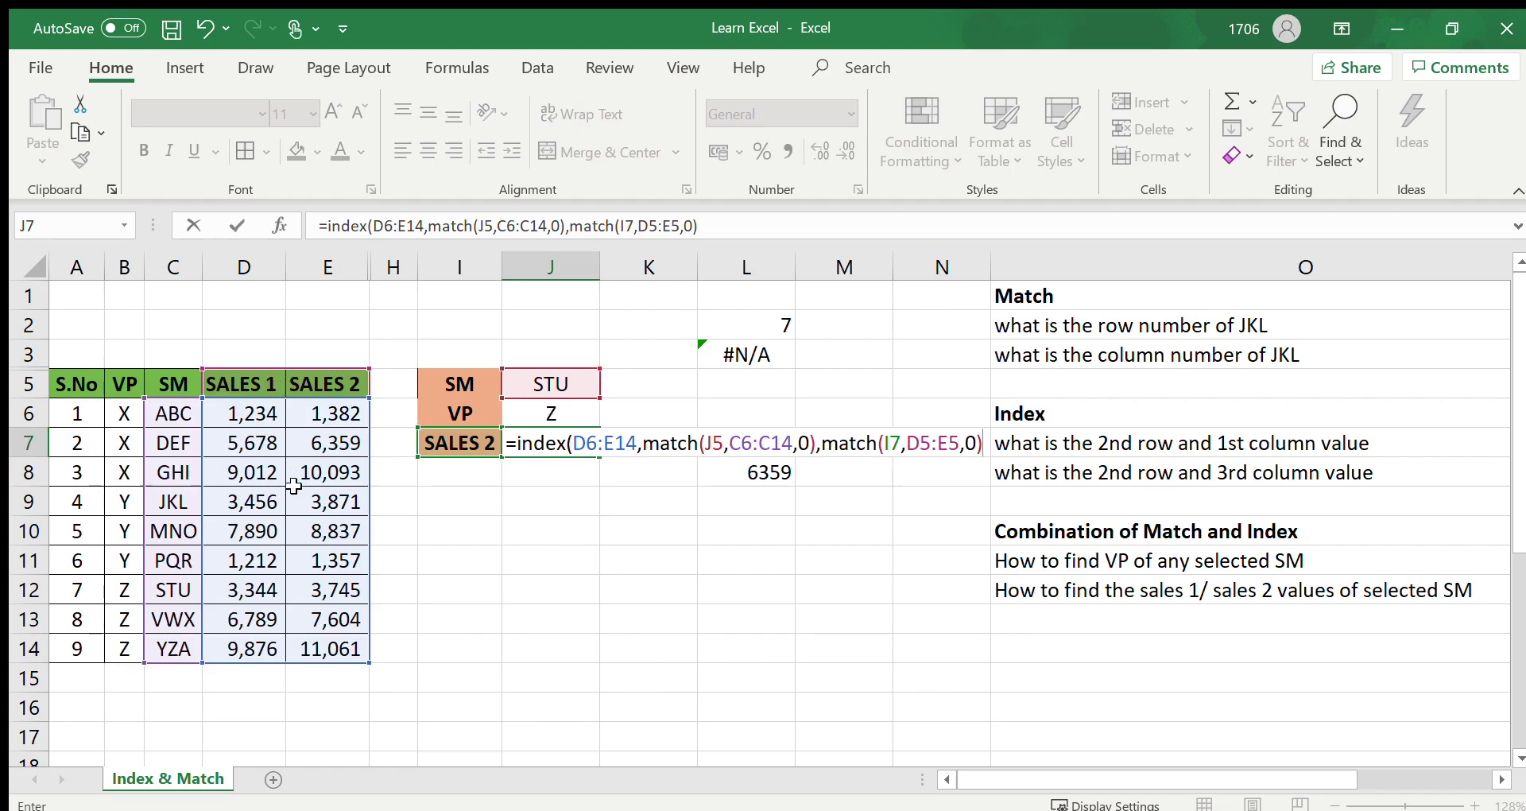
pyautogui.press('Return')
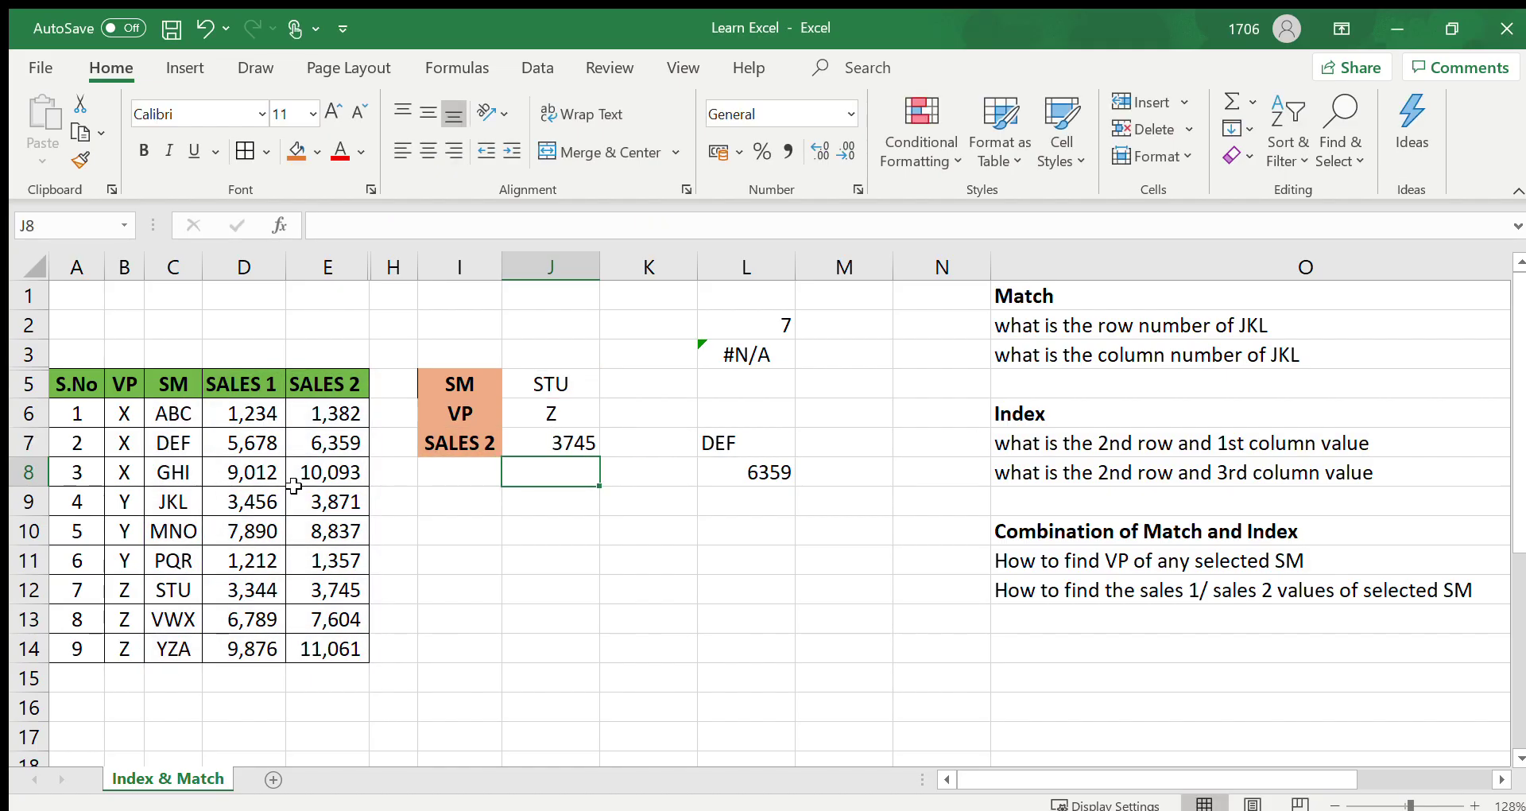
# Step: Examine the completed INDEX and MATCH formula in J7 and the ranges it references
pyautogui.click(547, 443)
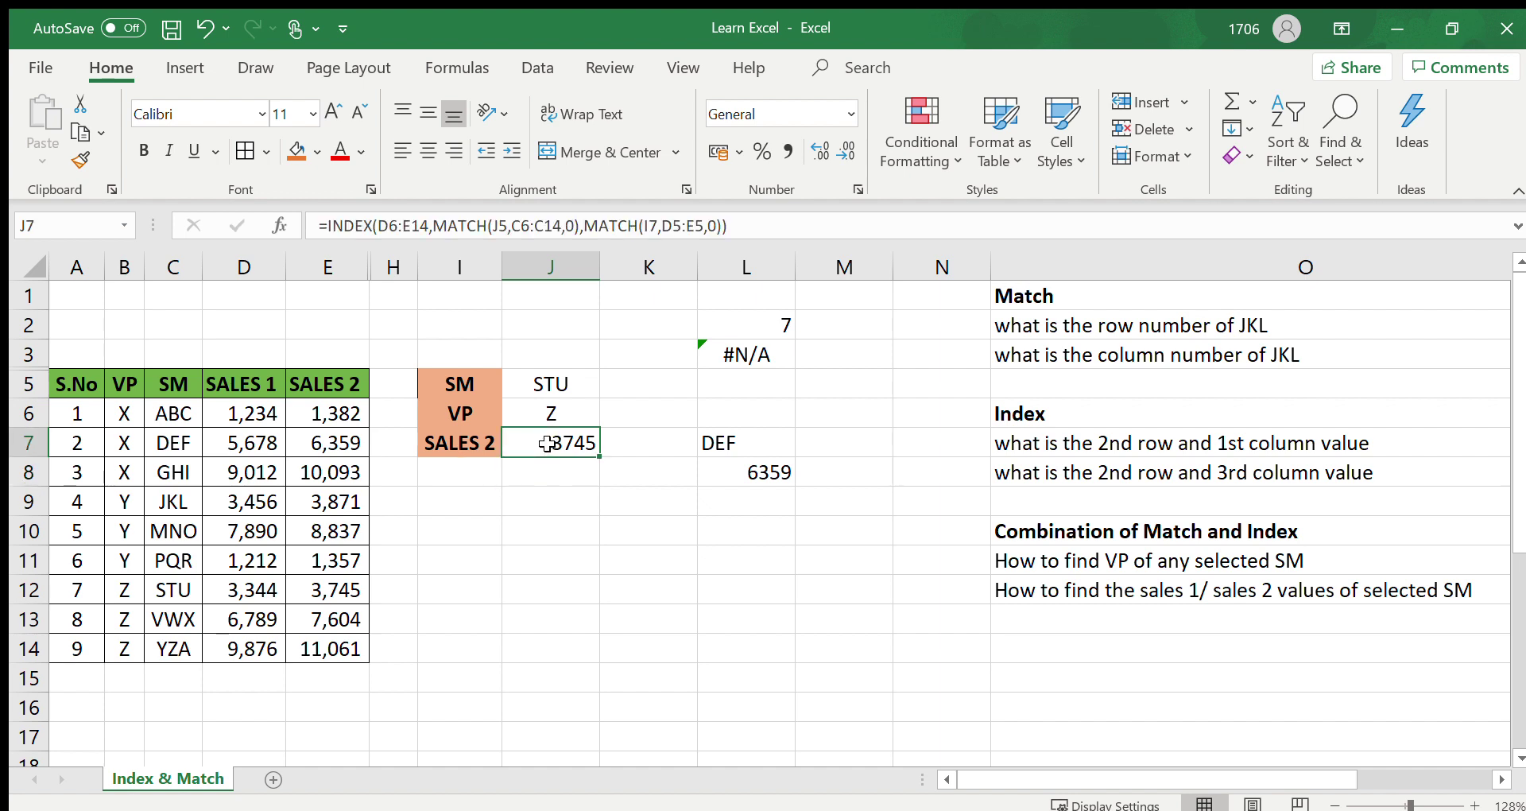
pyautogui.click(758, 230)
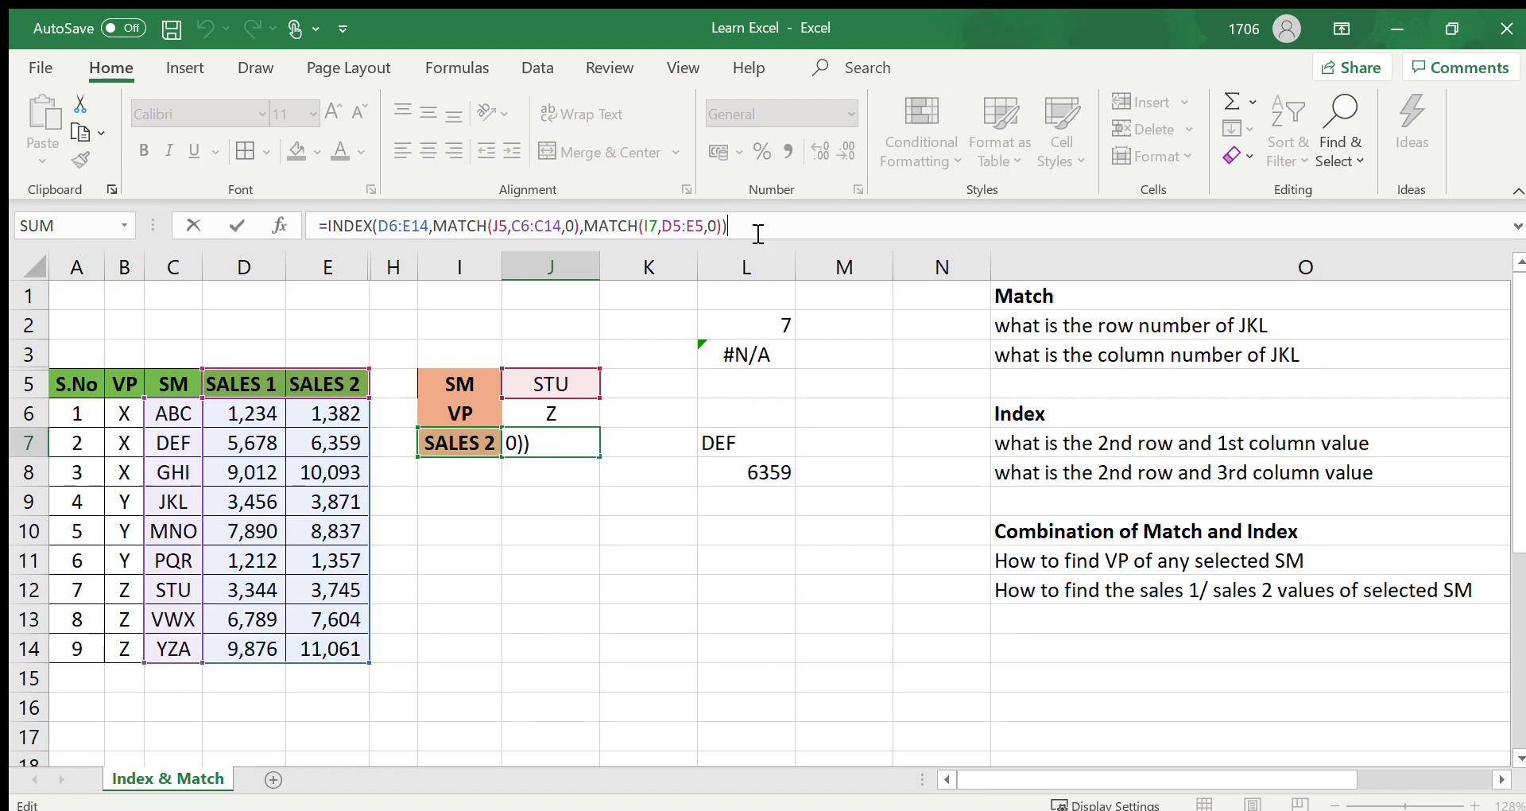
pyautogui.press('Return')
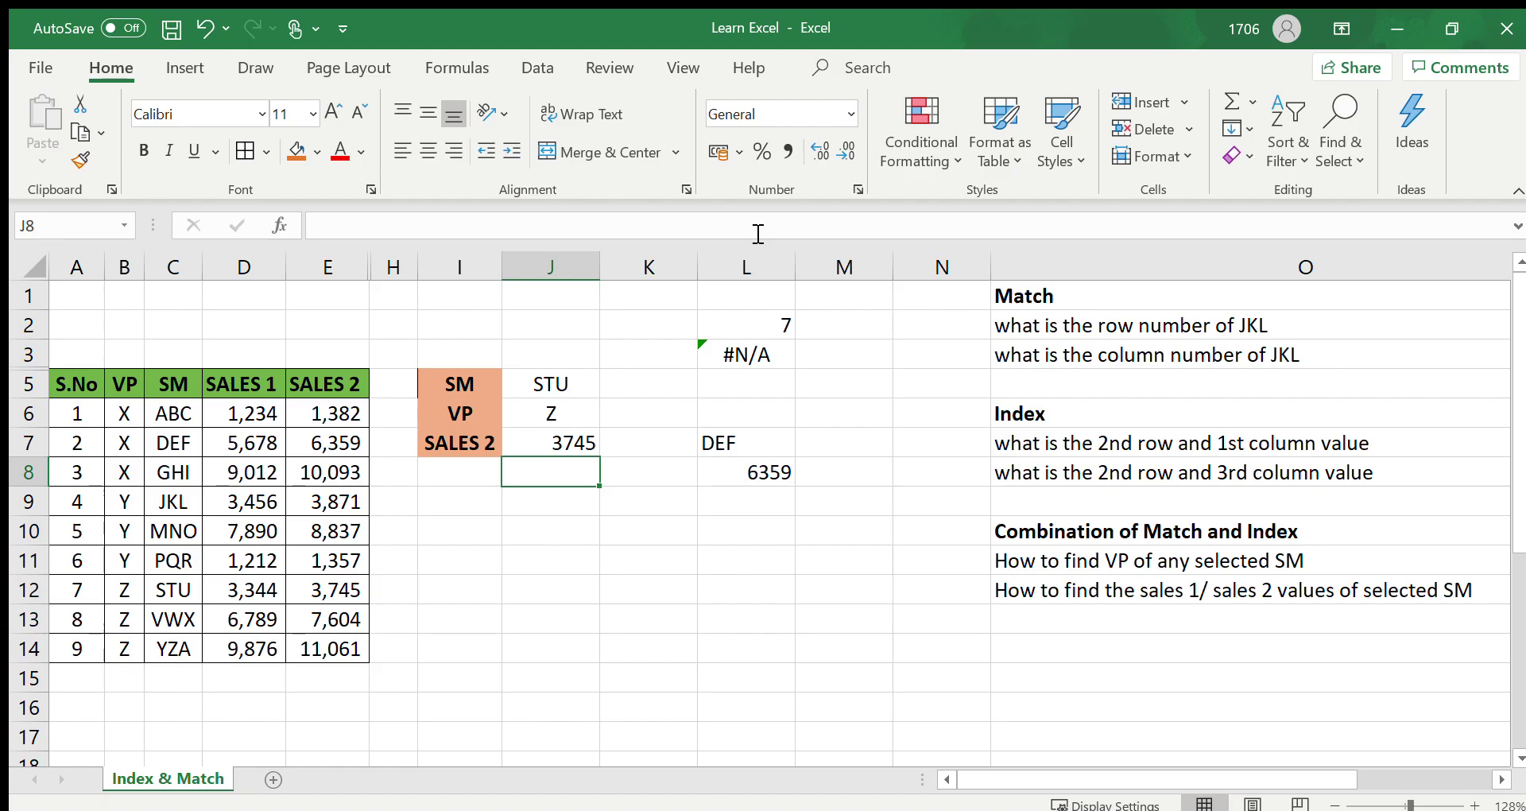
pyautogui.click(548, 440)
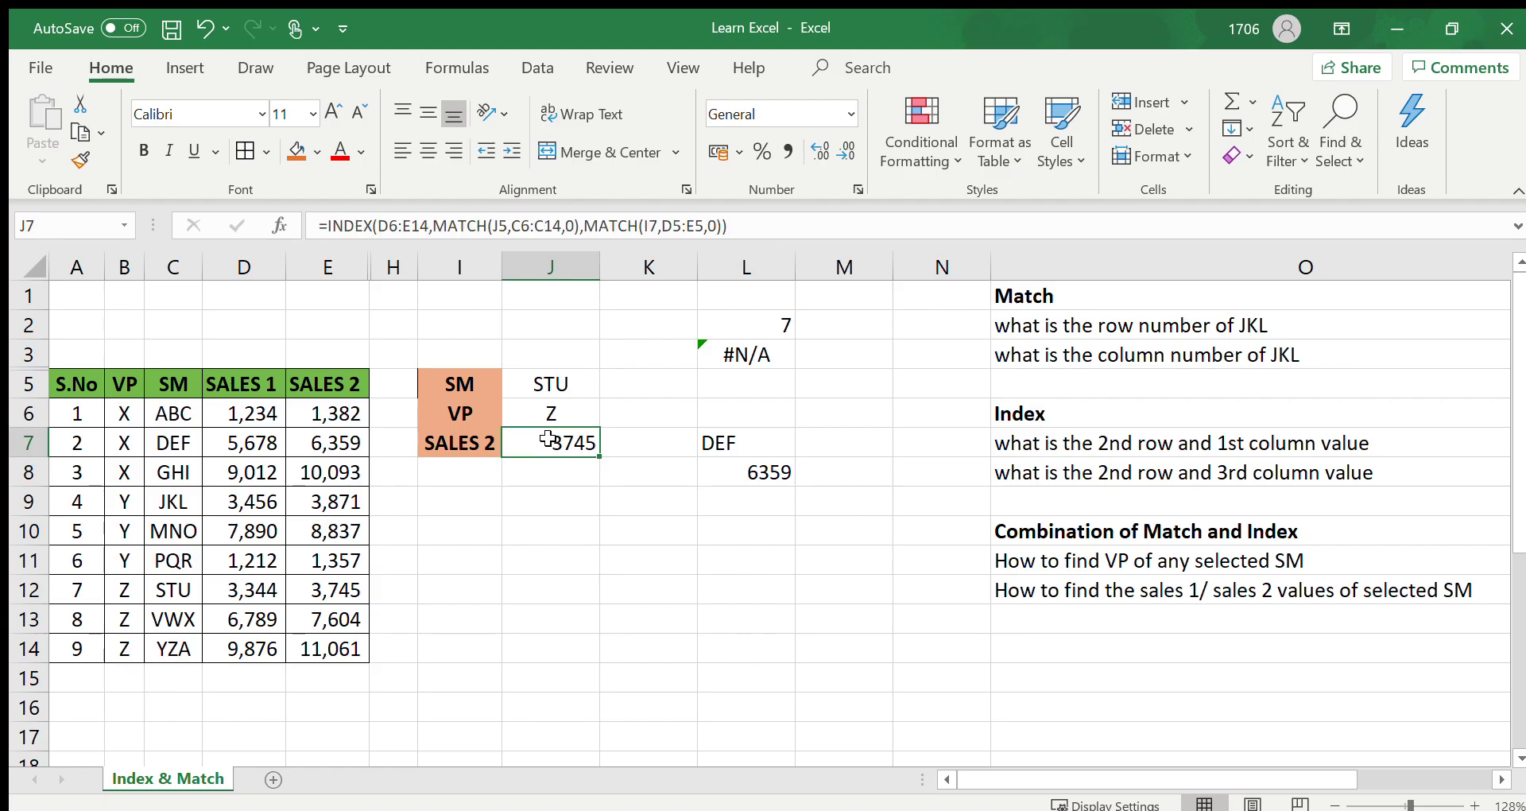
# Step: Highlight row 12, which holds the selected SM STU, with an orange fill
pyautogui.click(551, 383)
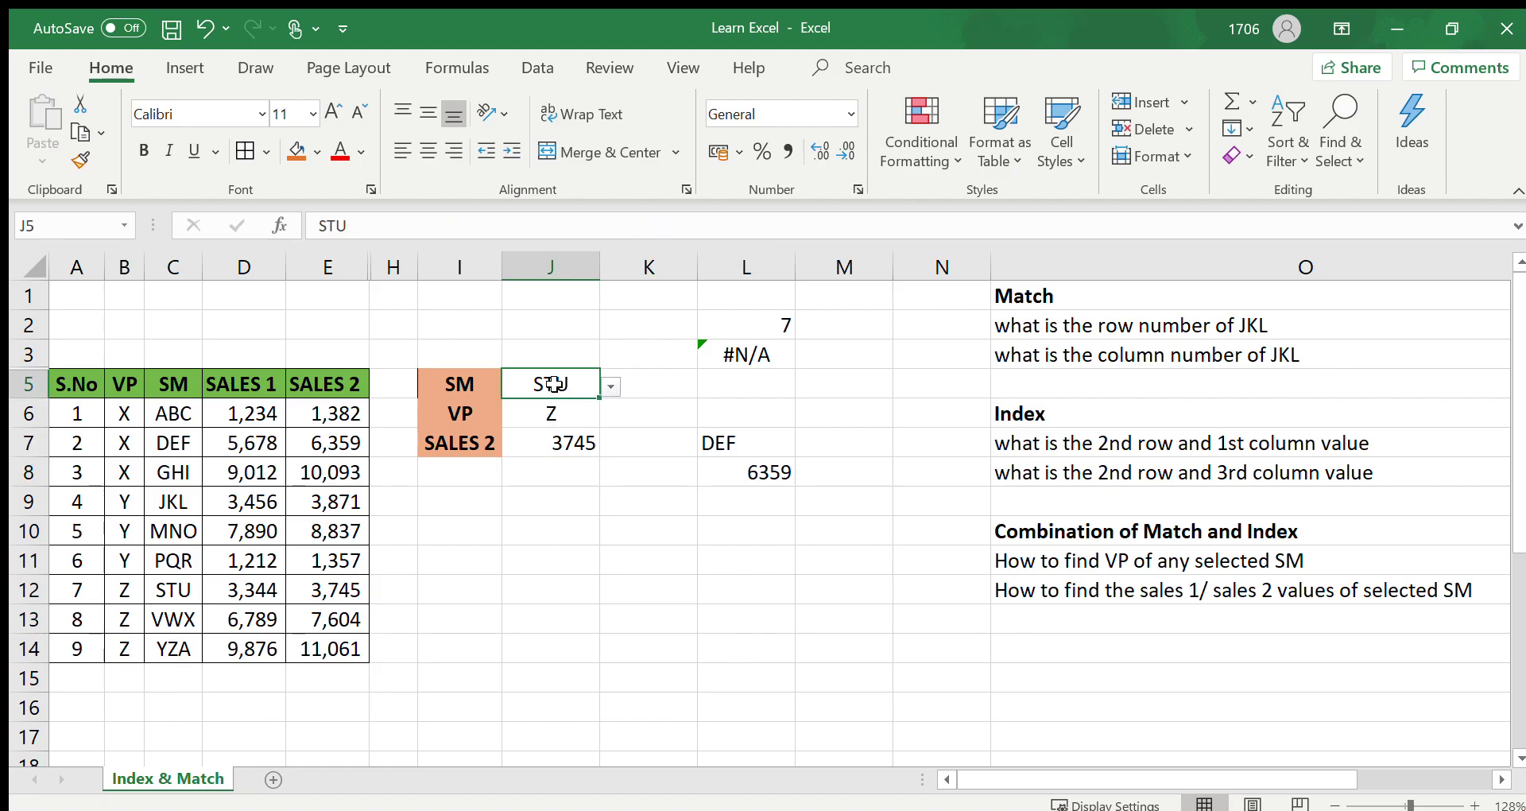
pyautogui.click(163, 593)
pyautogui.click(30, 589)
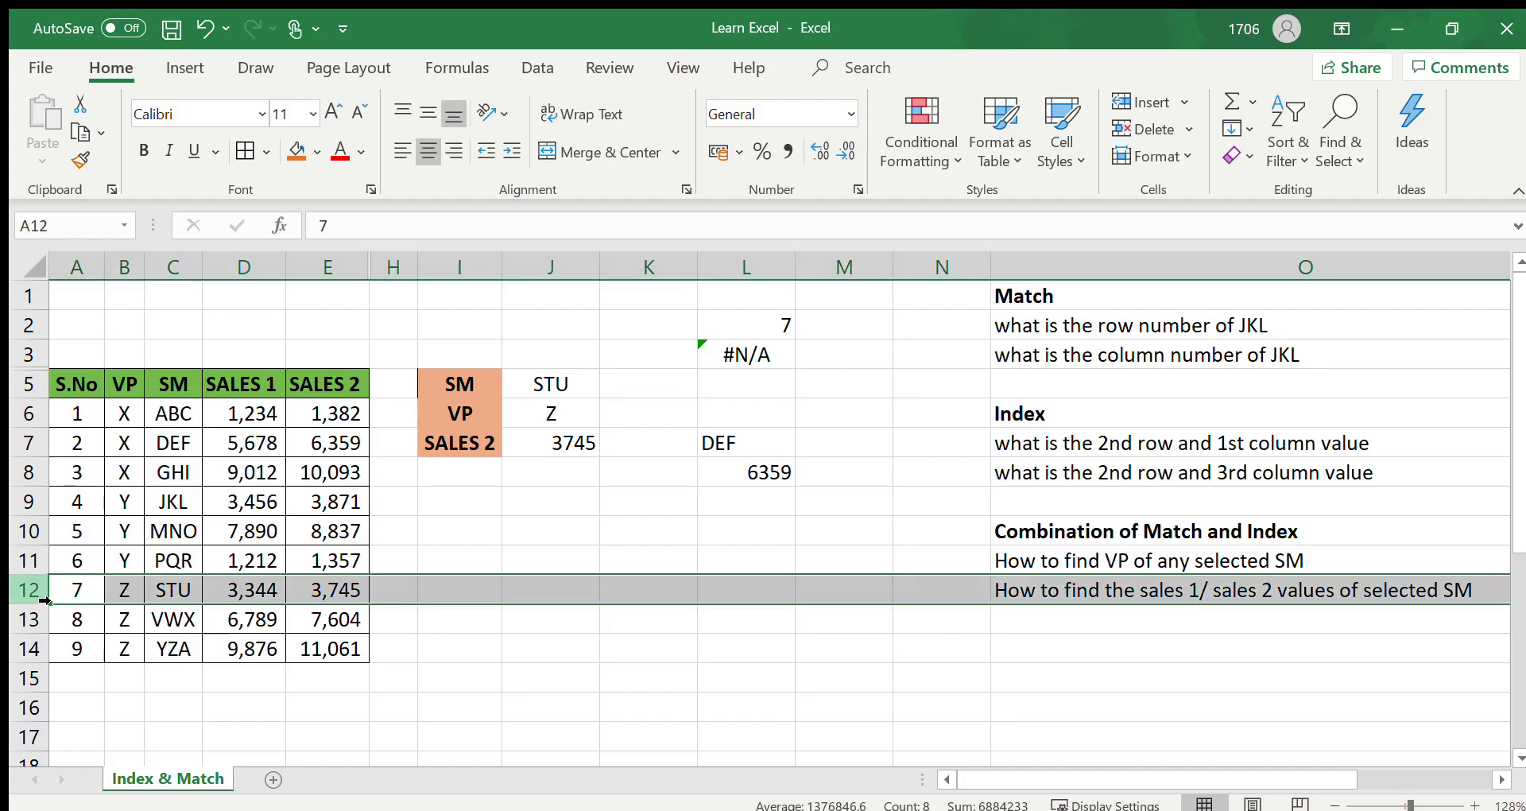
pyautogui.click(297, 151)
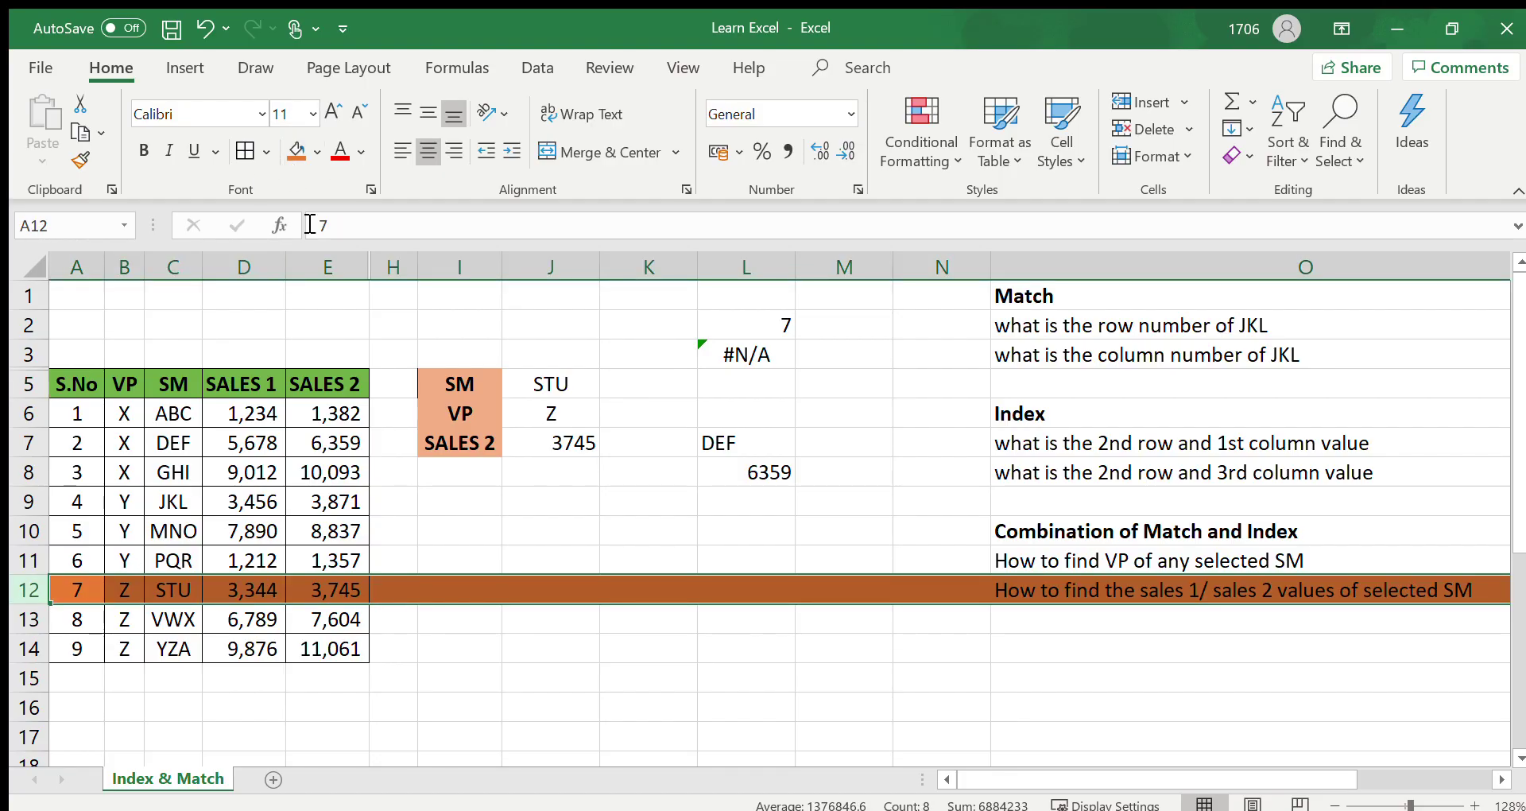
# Step: Compare the J7 result with the SALES 2 value in STU's table row
pyautogui.click(486, 444)
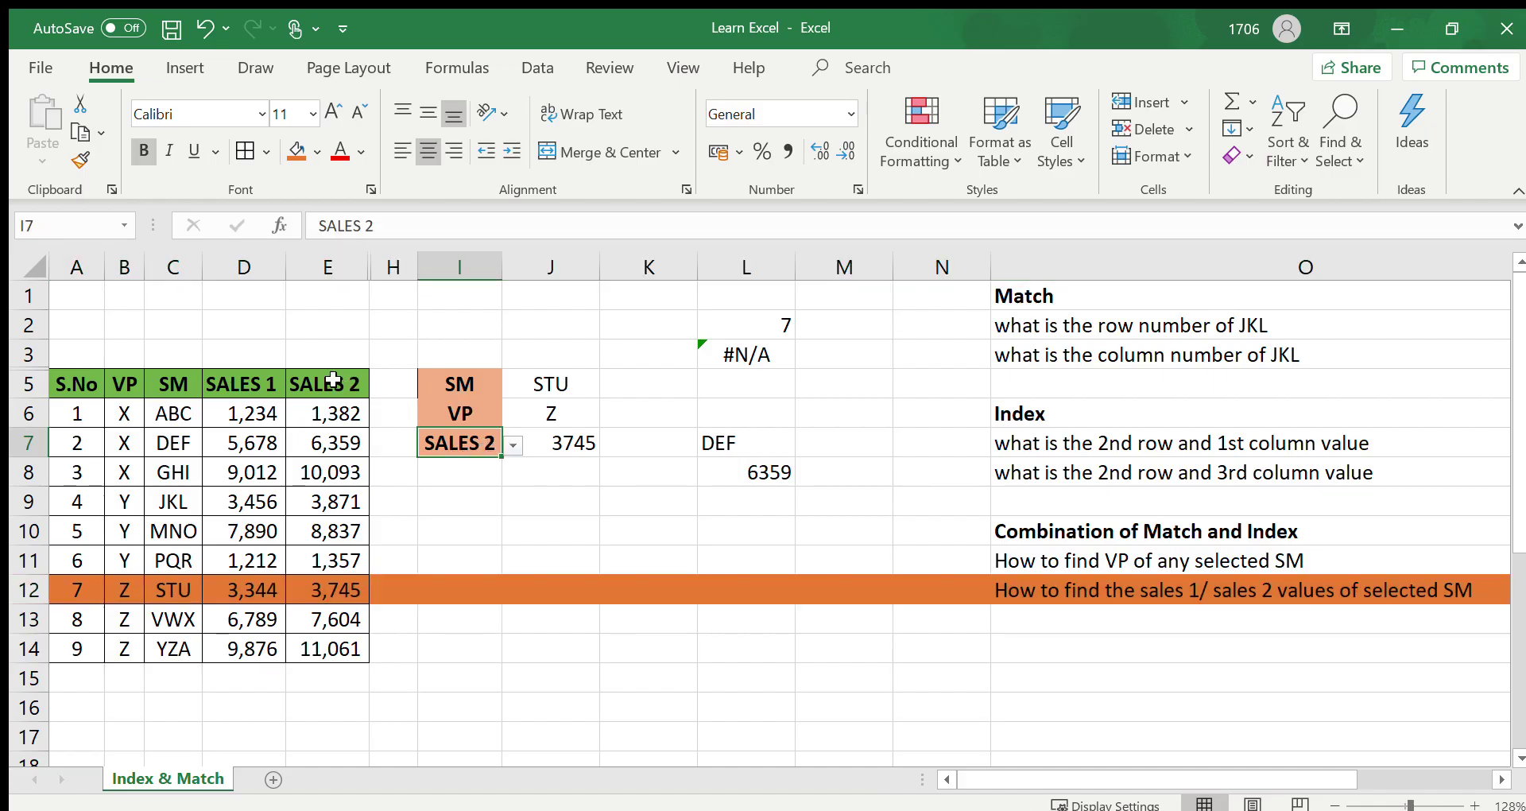
pyautogui.click(330, 276)
pyautogui.click(326, 592)
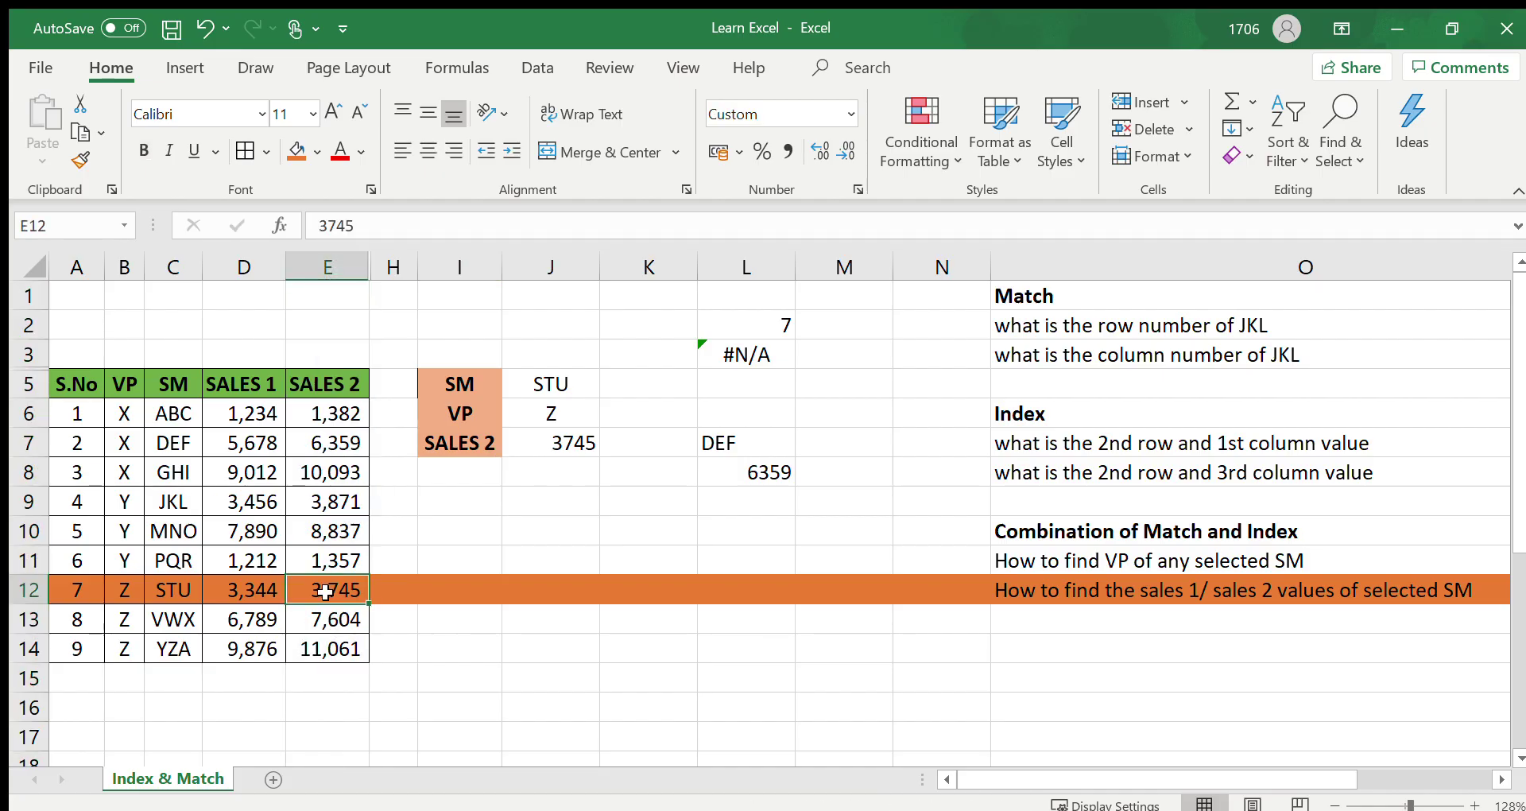
pyautogui.click(574, 443)
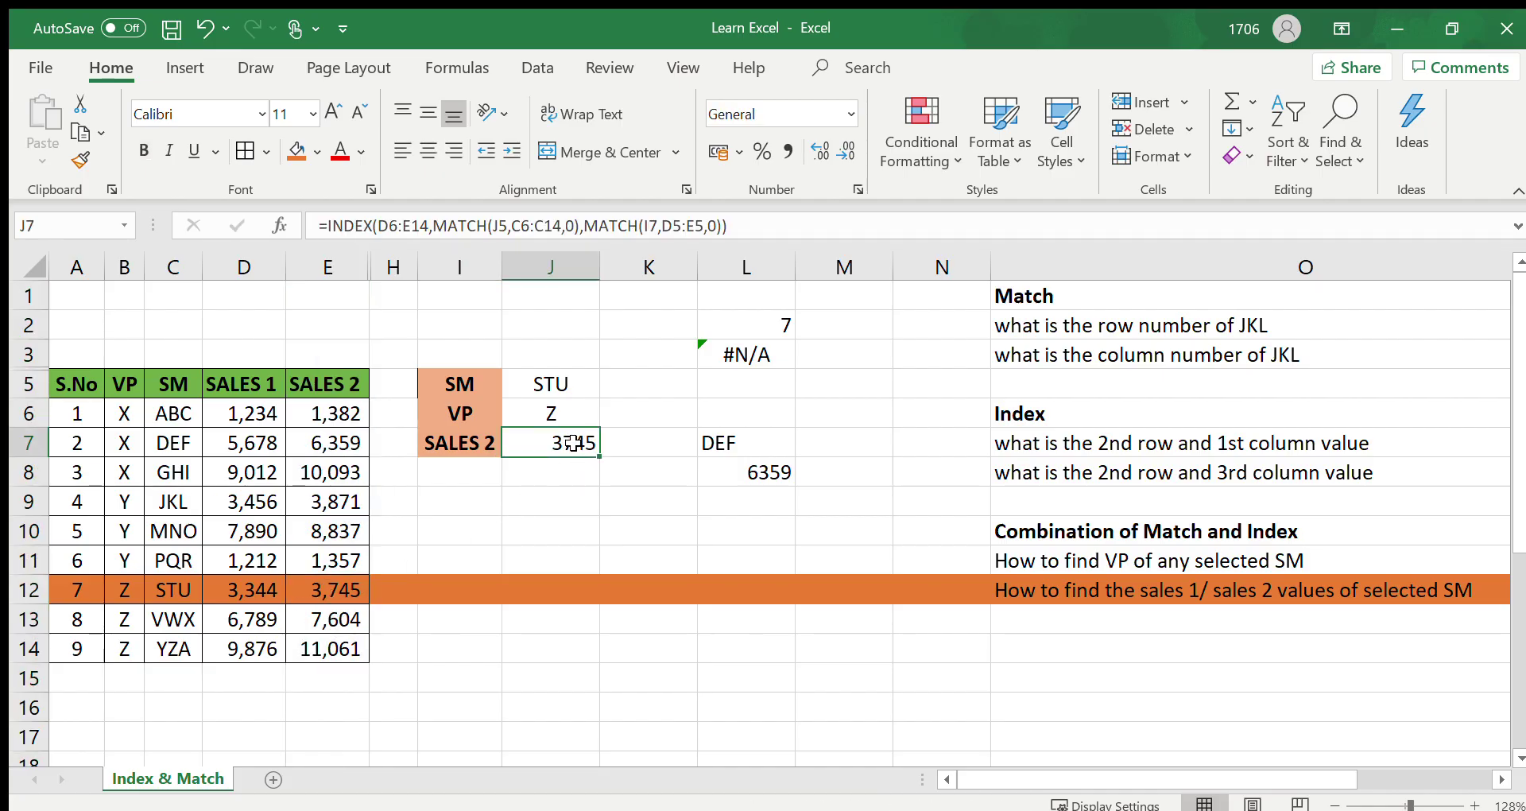
# Step: Switch the sales header in I7 to SALES 1 and compare J7 with STU's SALES 1 value in D12
pyautogui.click(477, 443)
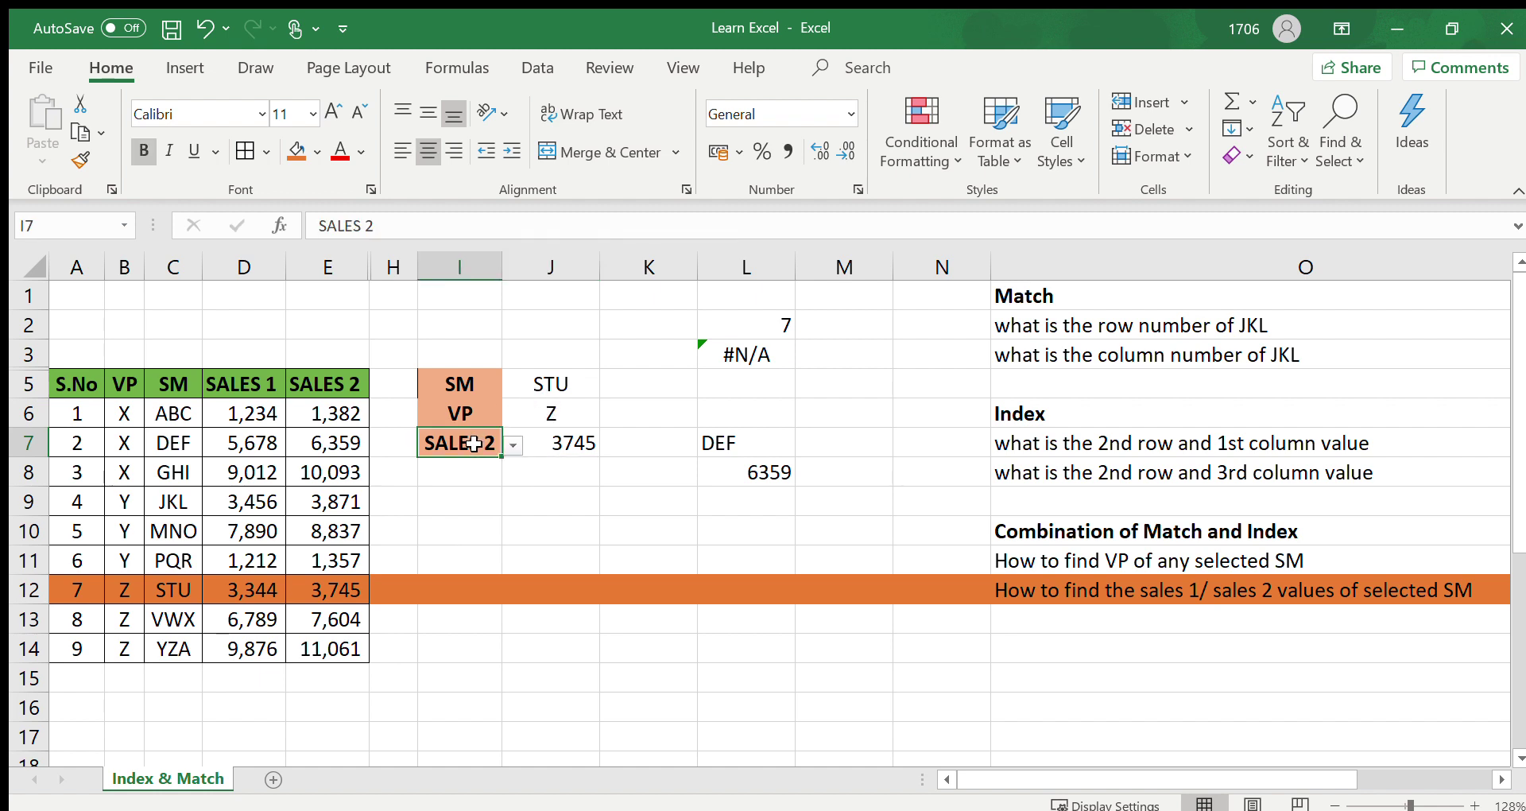
pyautogui.click(463, 466)
pyautogui.click(569, 442)
pyautogui.click(256, 589)
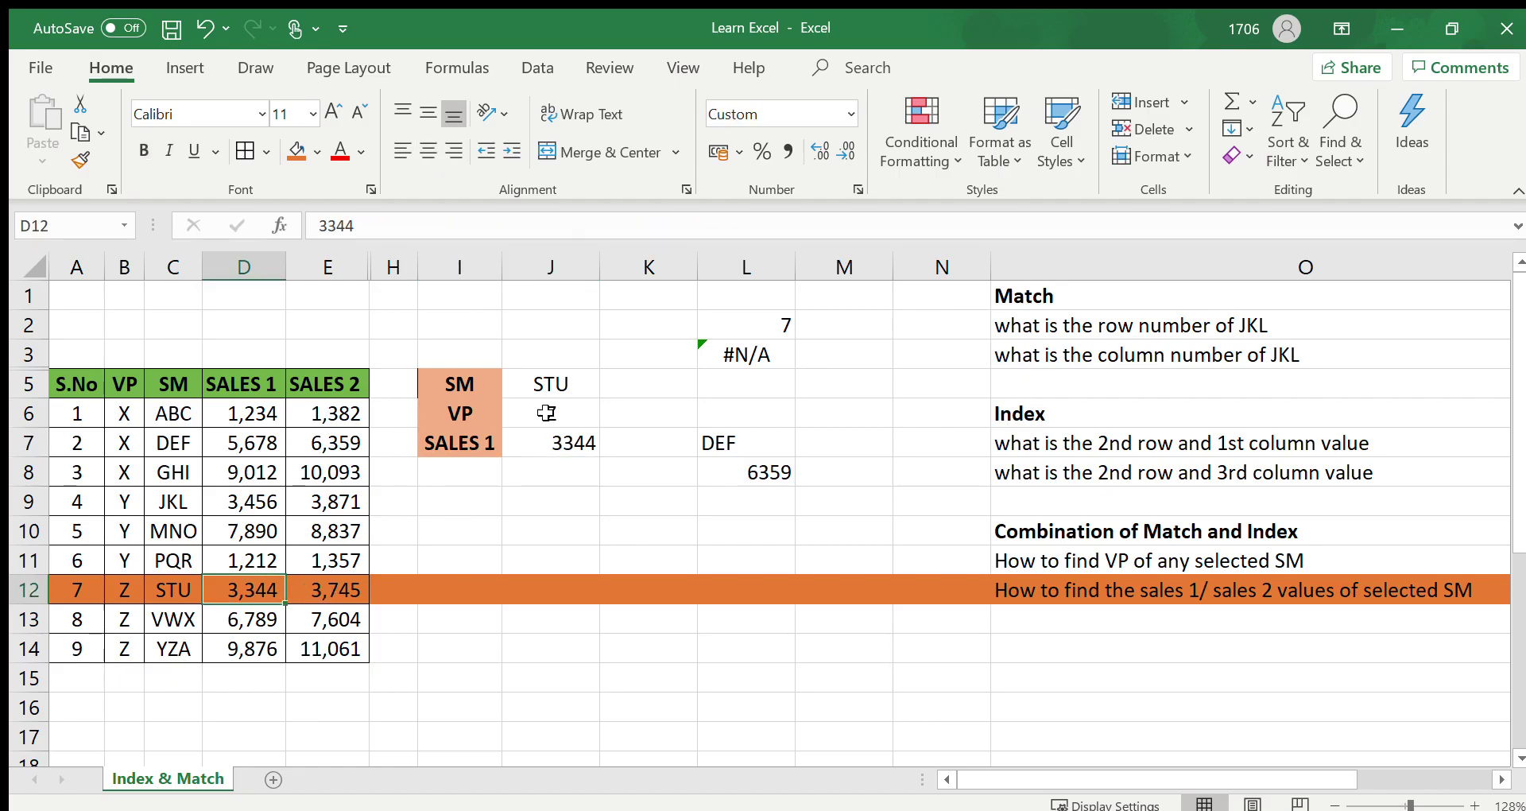
# Step: Set the SM in J5 to MNO and highlight its table row, row 10, with a blue fill
pyautogui.click(561, 387)
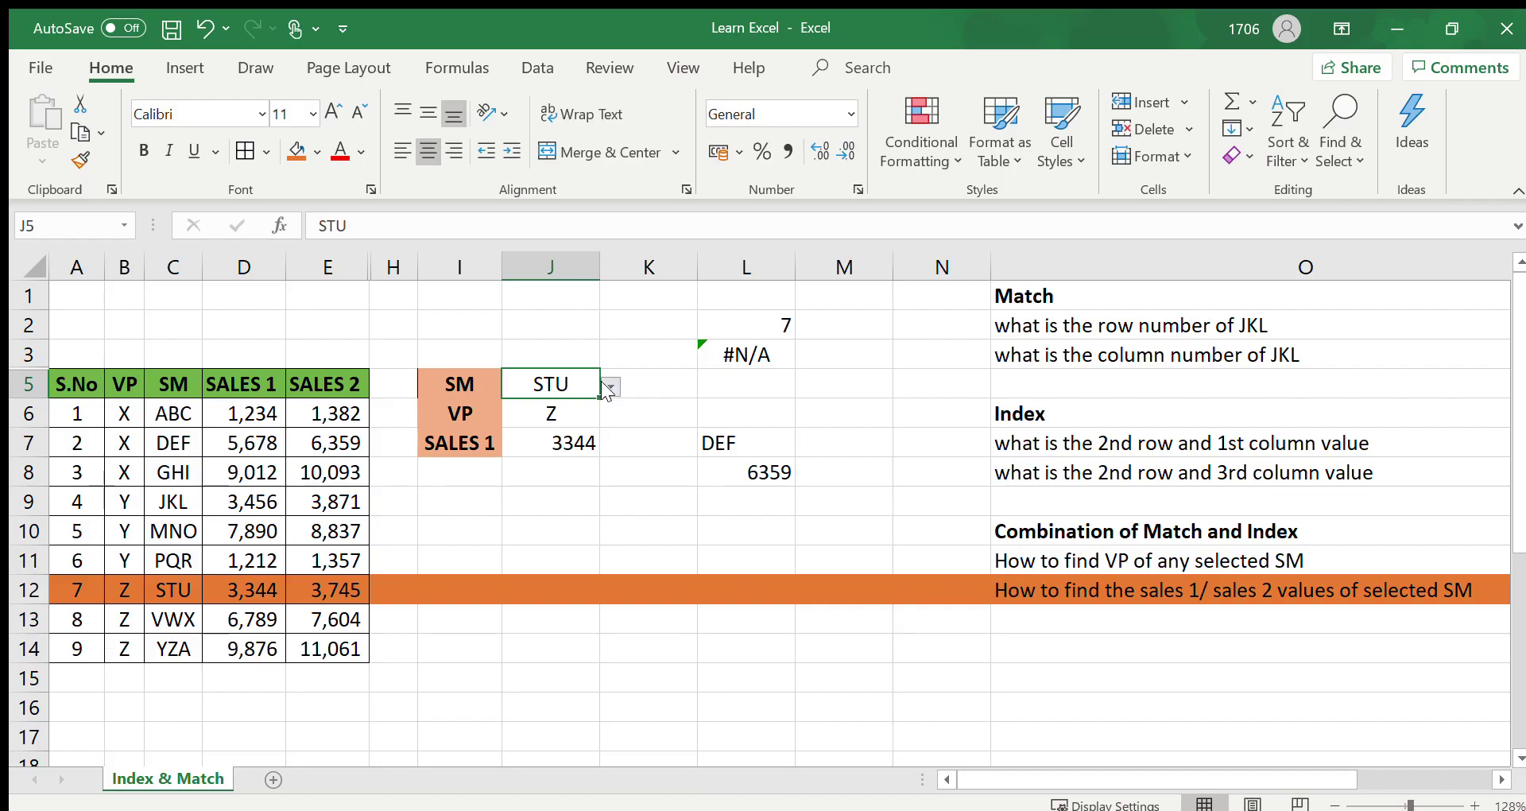
pyautogui.click(504, 464)
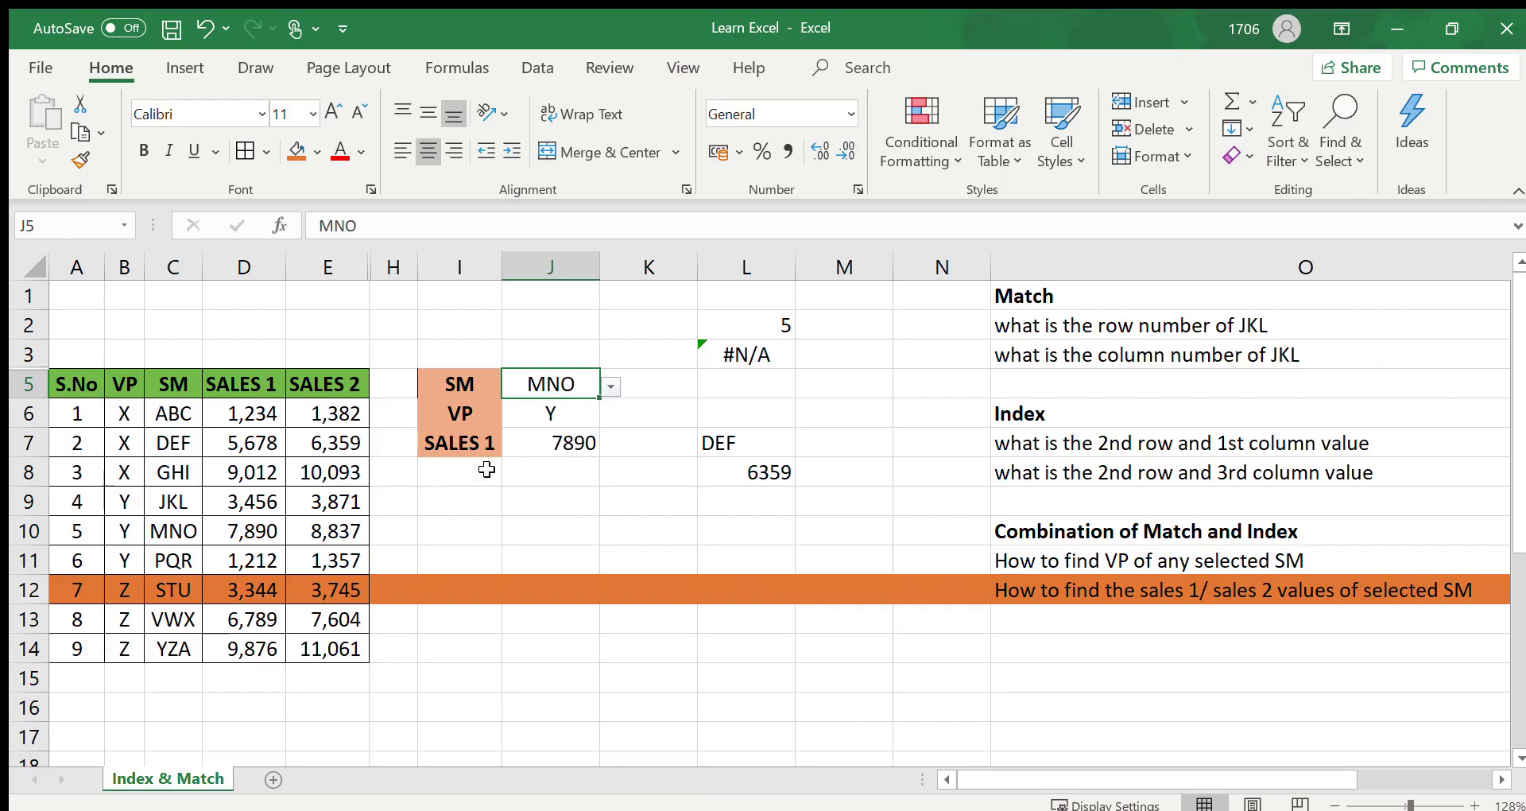
pyautogui.click(31, 540)
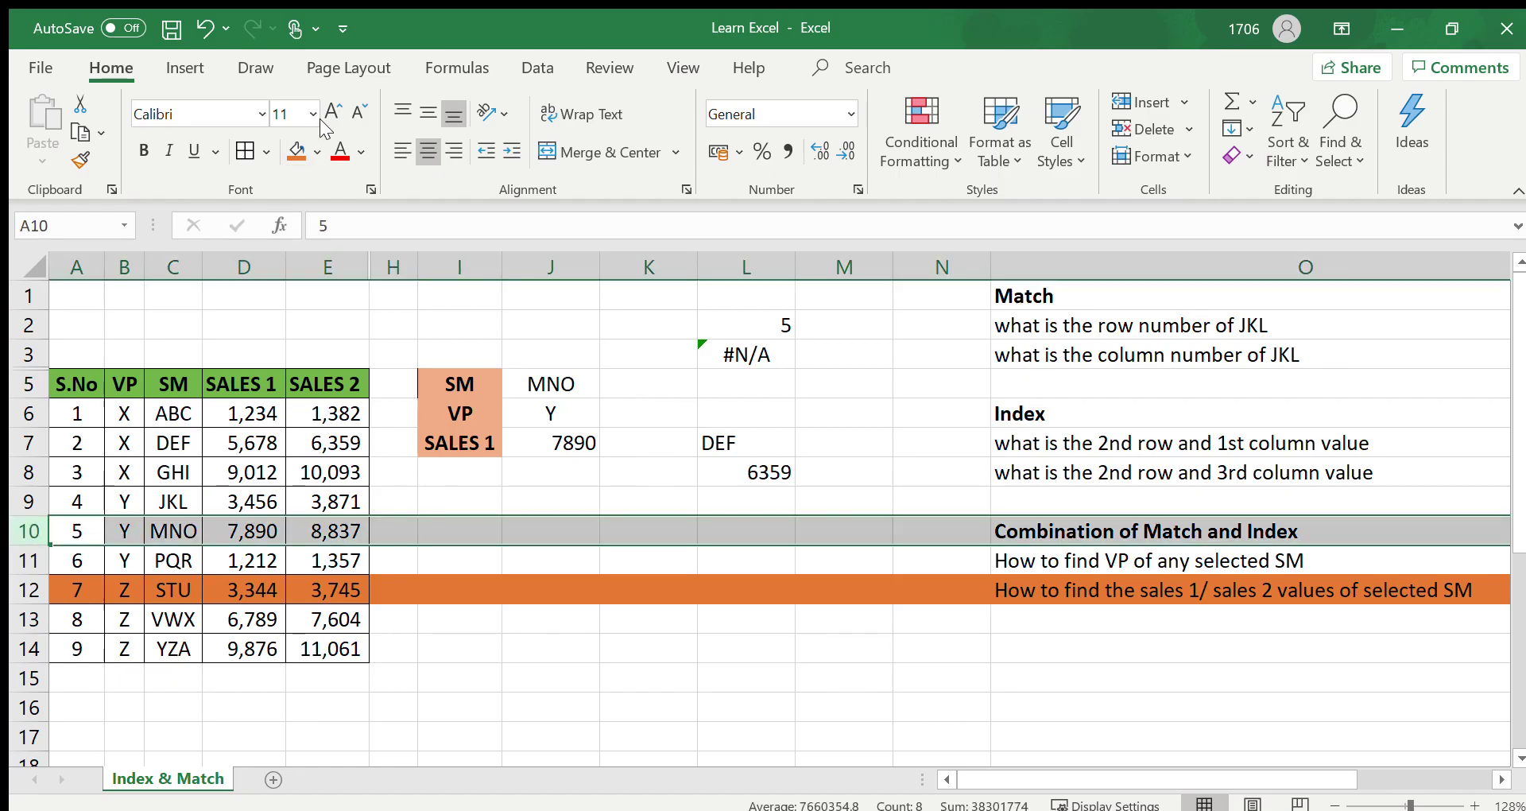
pyautogui.click(317, 156)
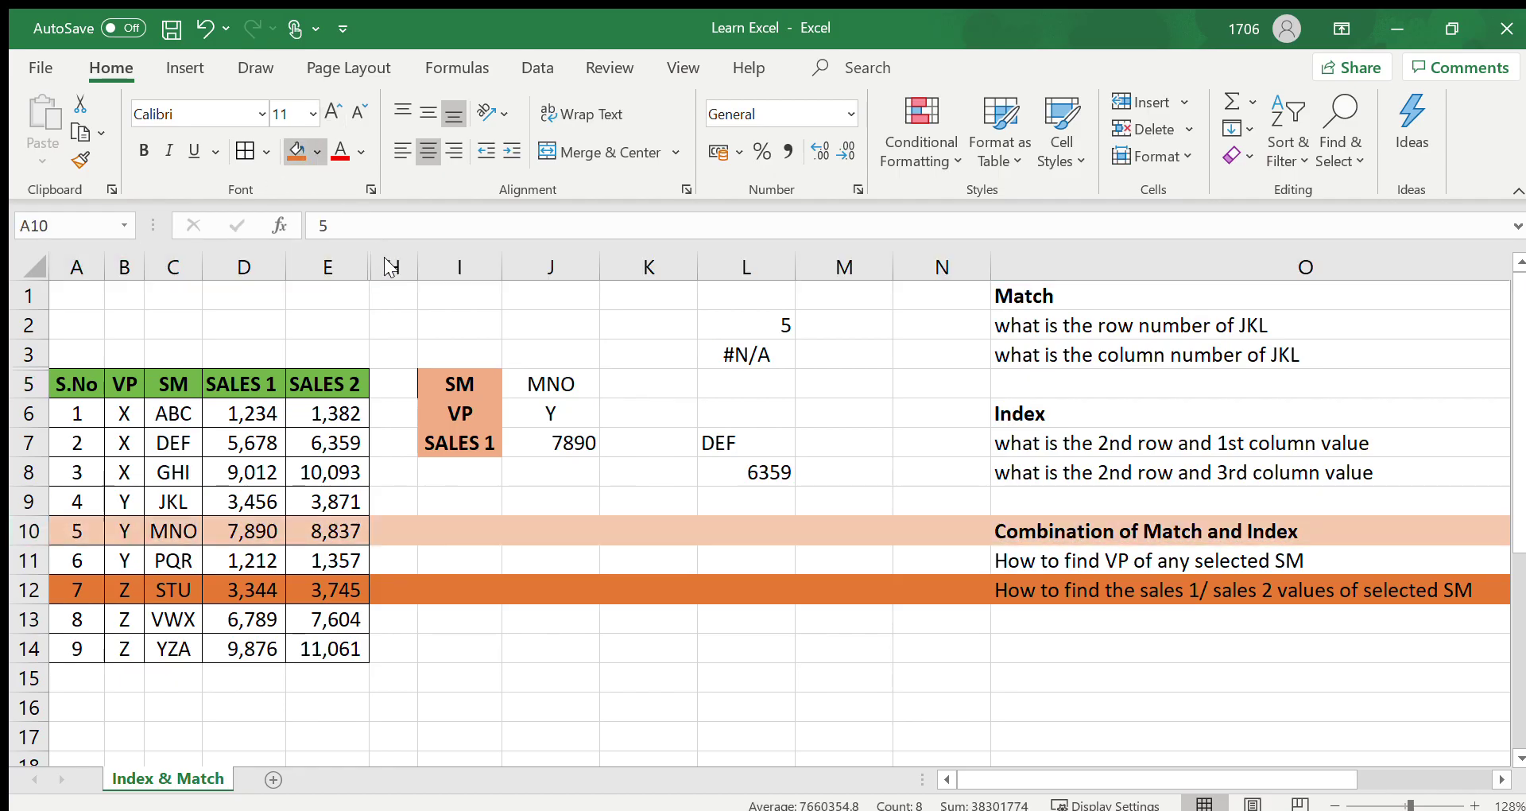
pyautogui.click(375, 266)
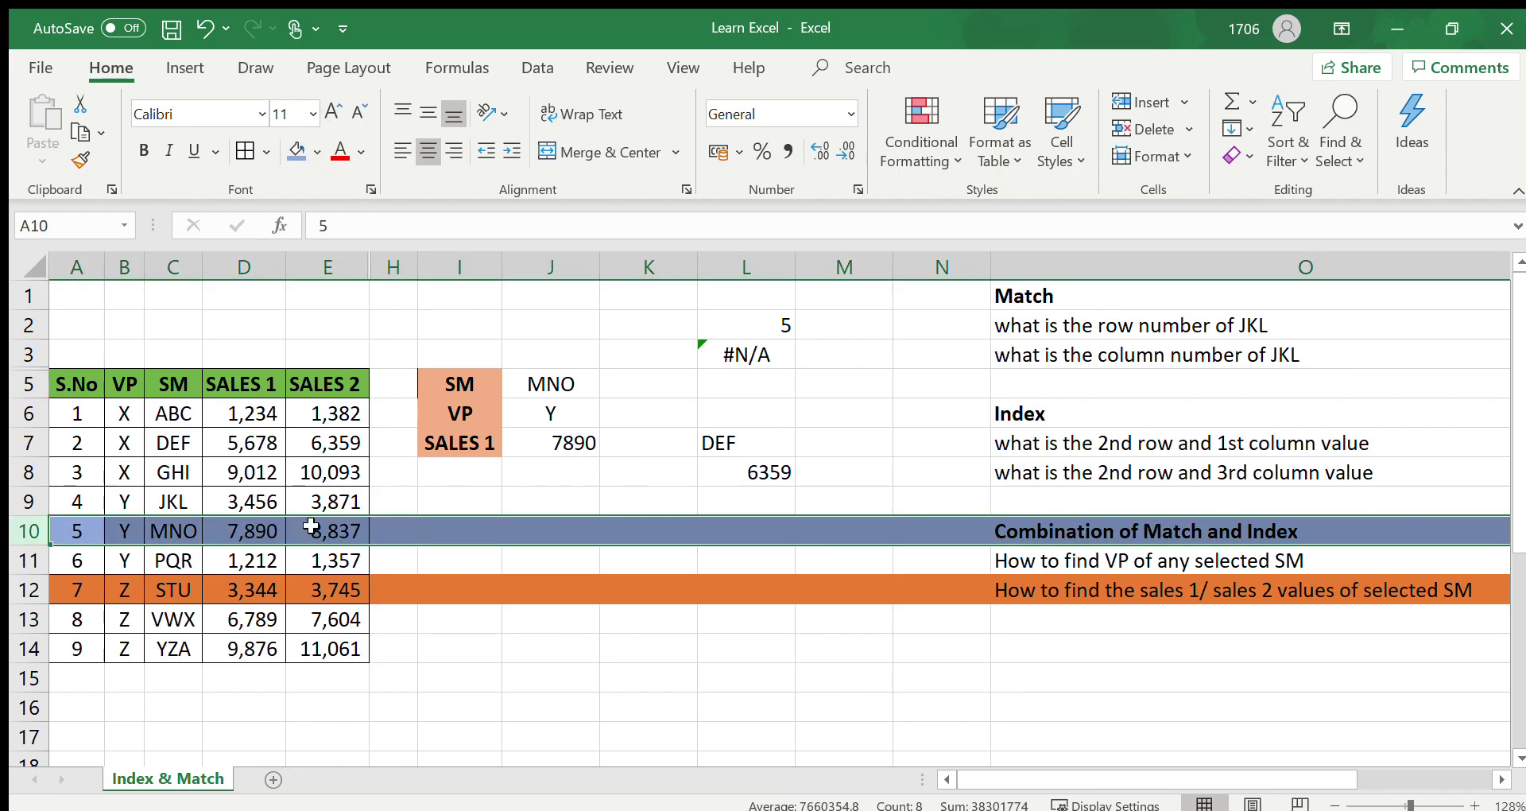
# Step: Check the J7 result for MNO against the SALES 1 column value in D10
pyautogui.click(461, 450)
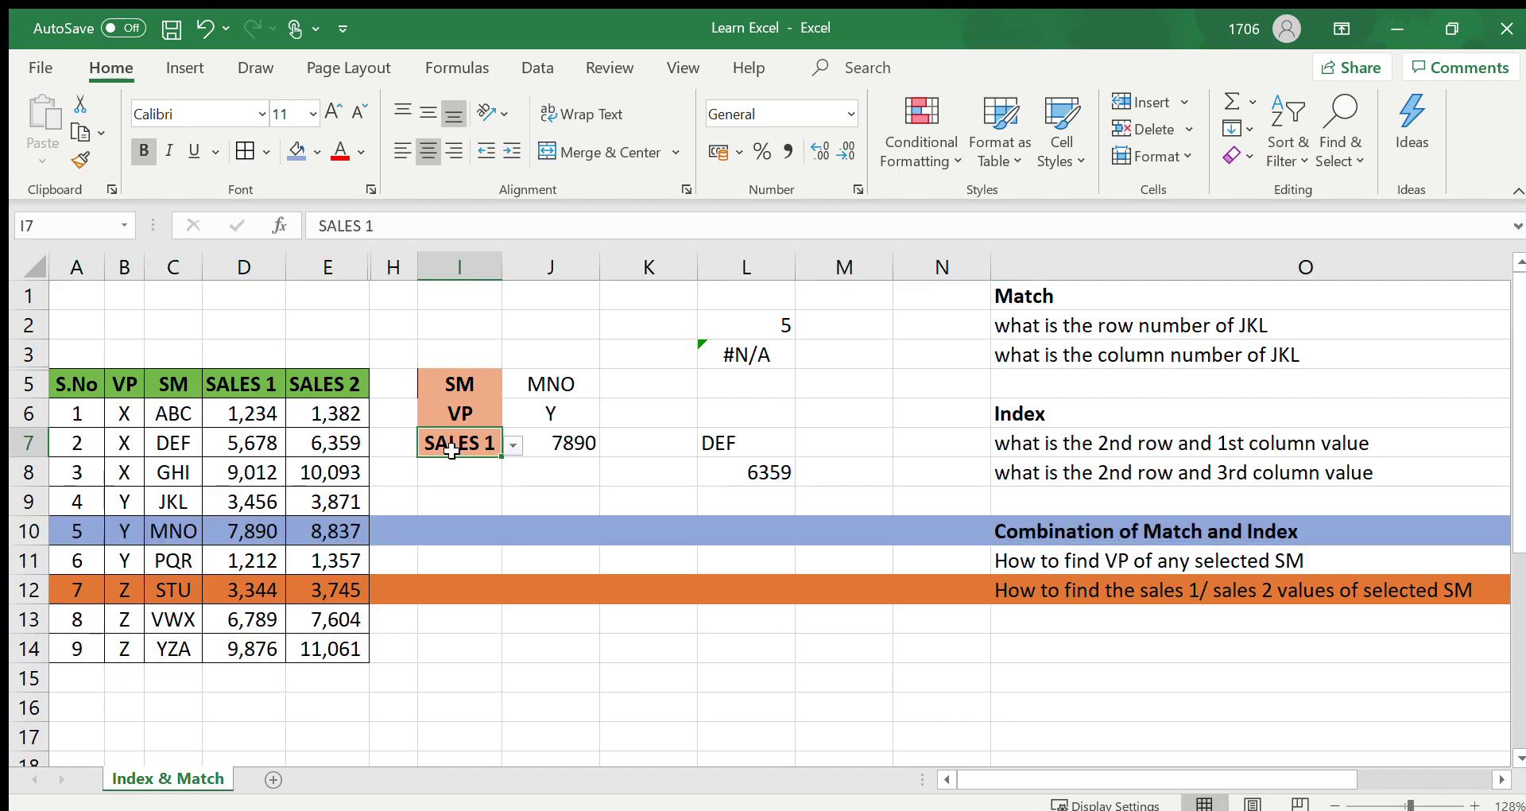
pyautogui.click(252, 275)
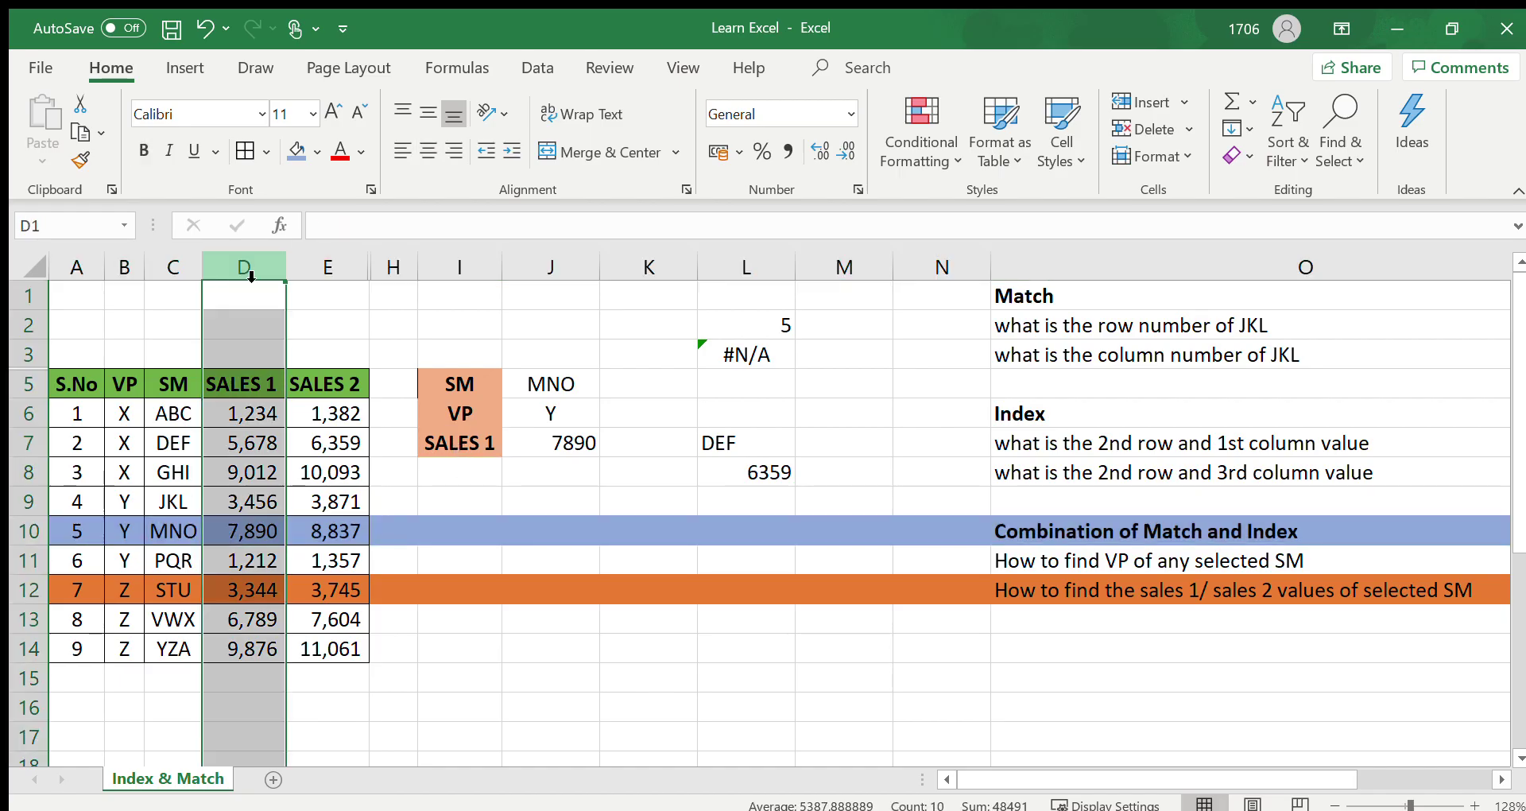
pyautogui.click(236, 535)
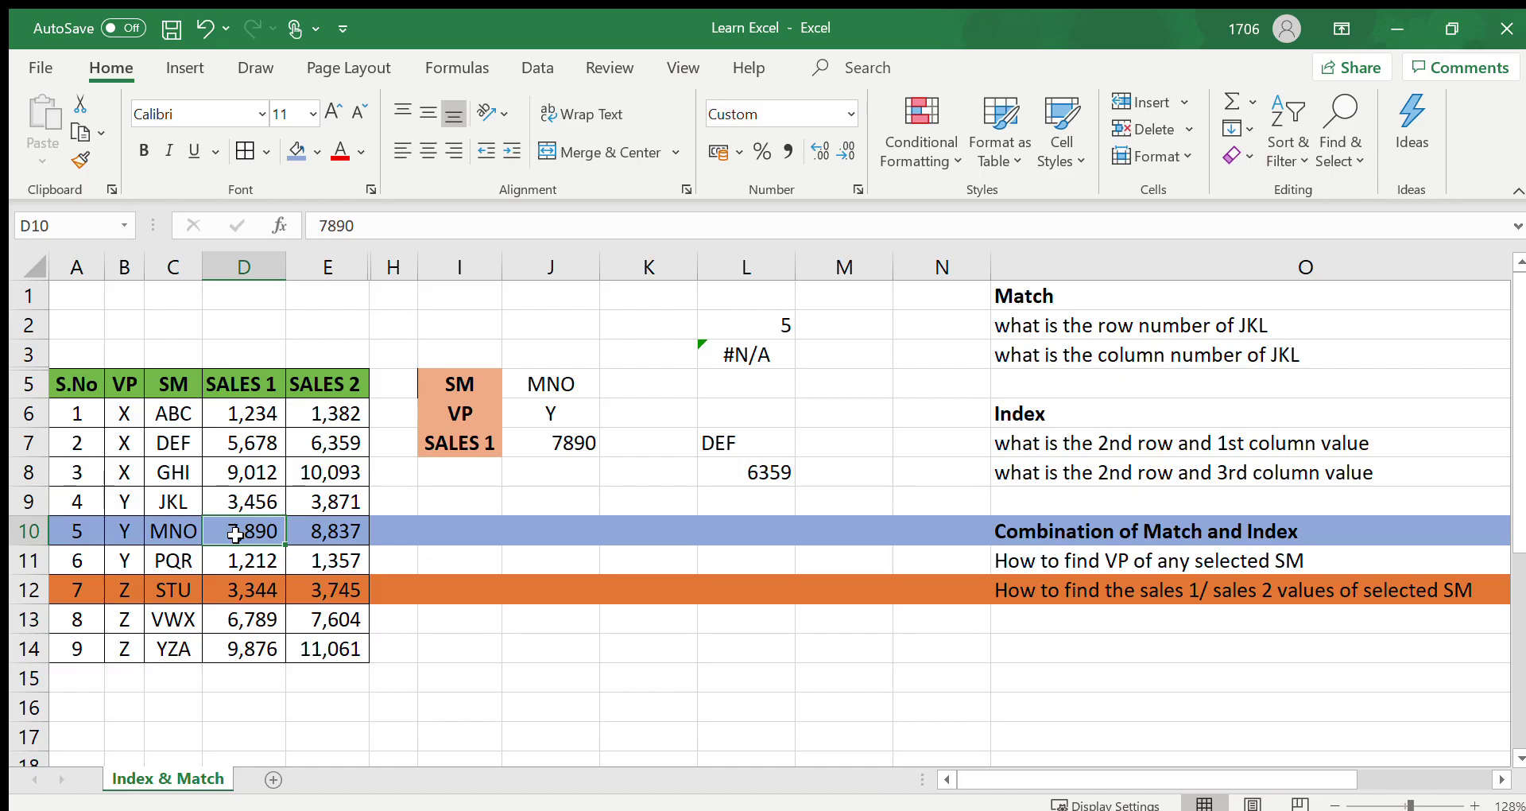